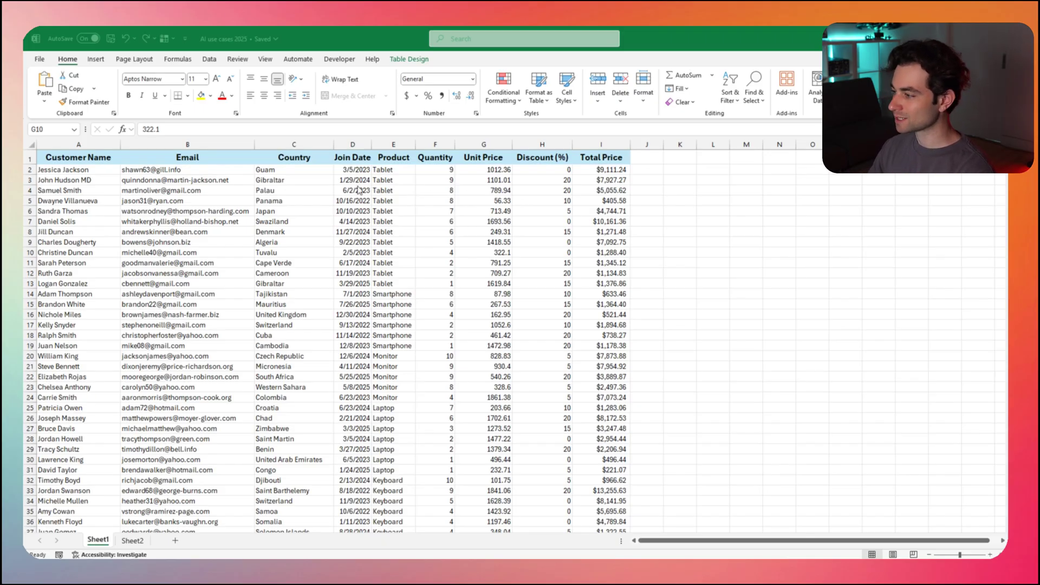
# Focus the customer sales sheet and select the entire Table2 data range.
pyautogui.click(442, 171)
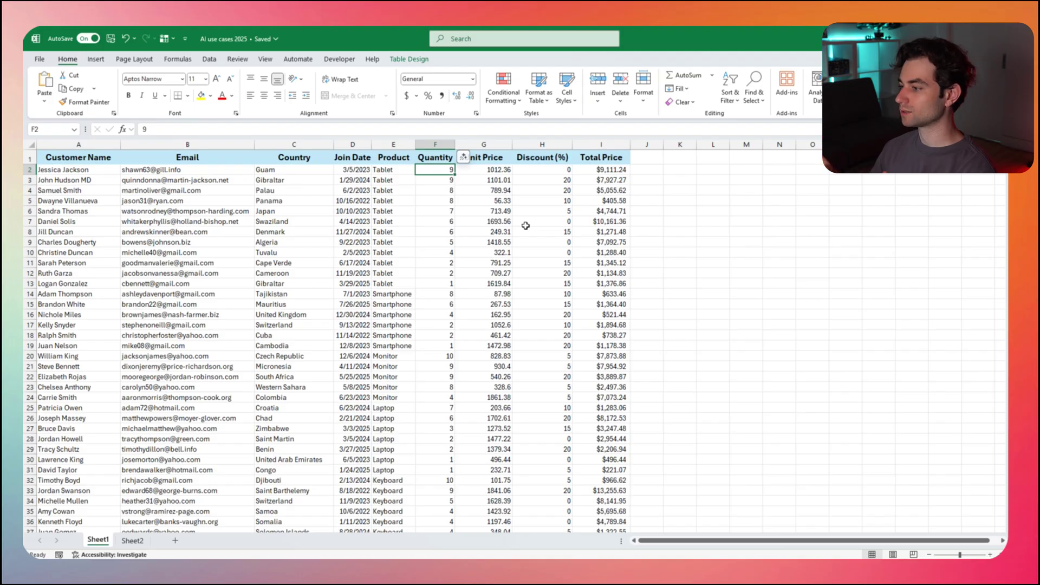
pyautogui.click(709, 255)
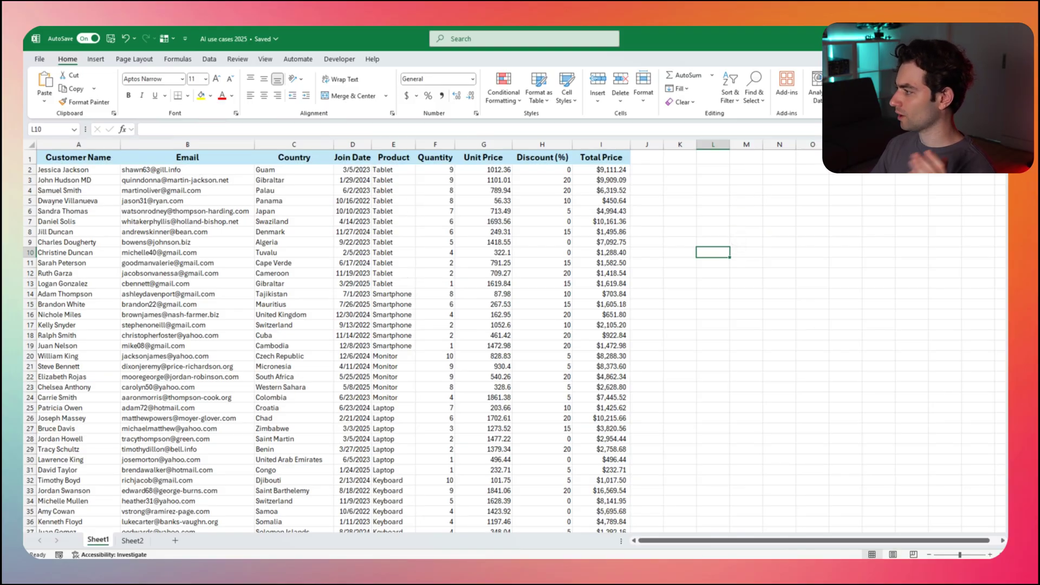
pyautogui.click(36, 145)
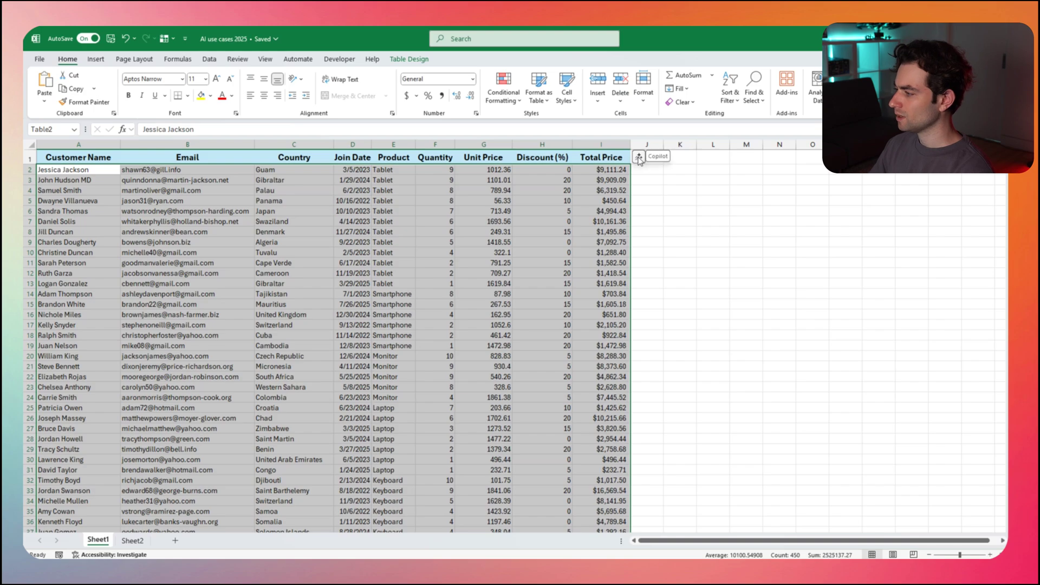
pyautogui.click(642, 157)
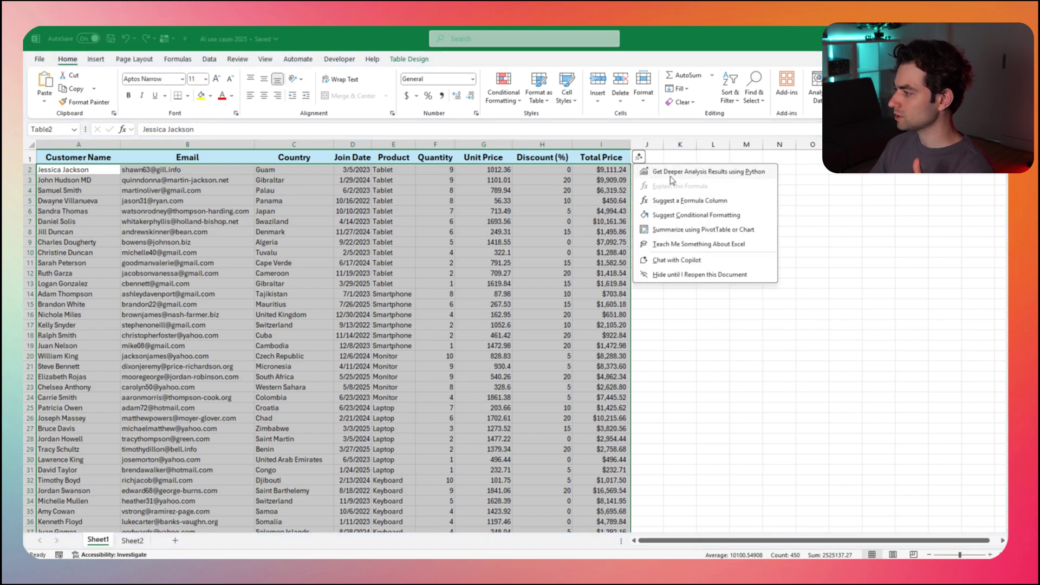
pyautogui.click(682, 261)
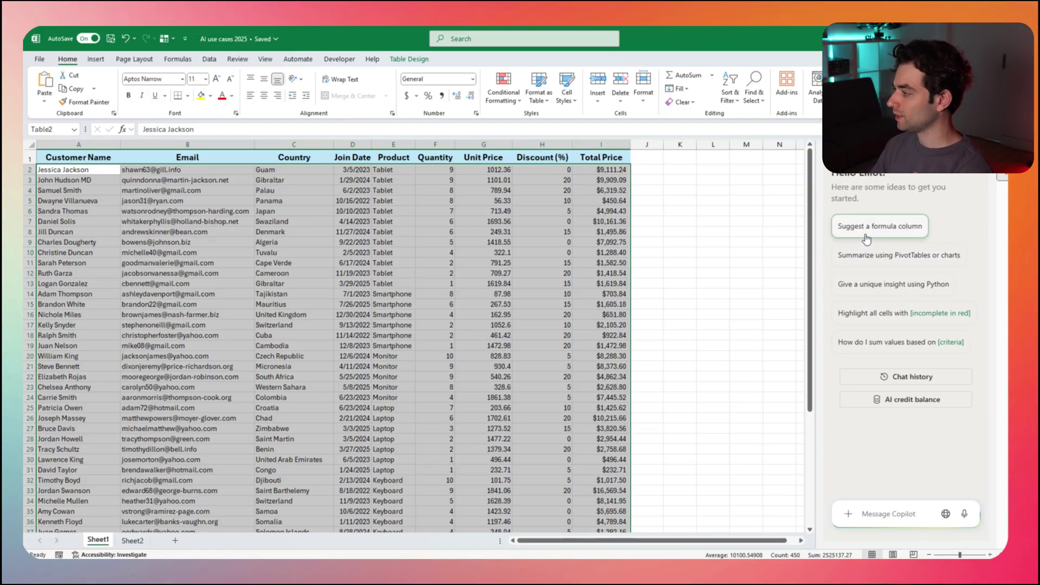
pyautogui.click(876, 232)
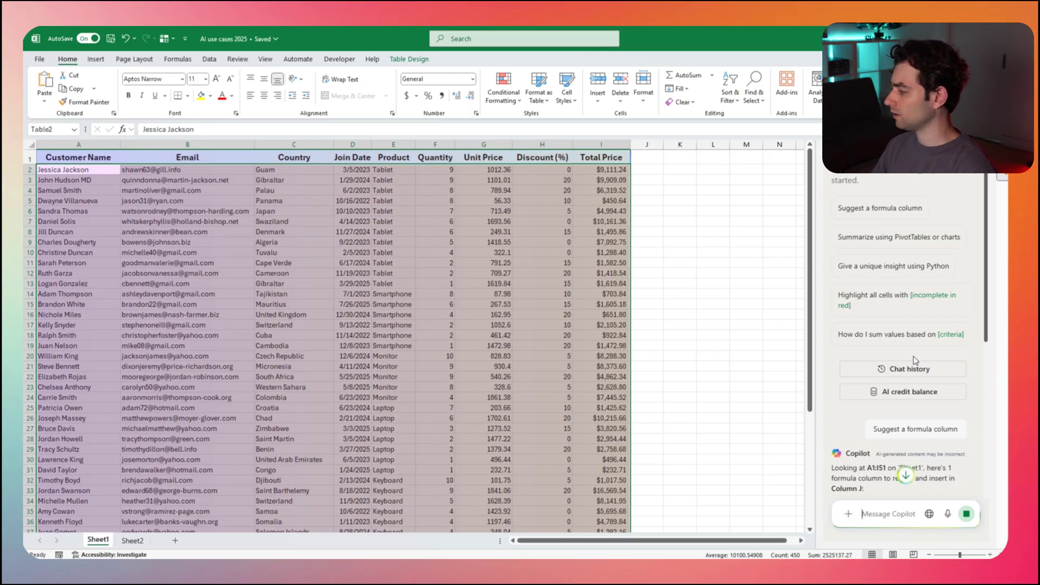
pyautogui.scroll(-4, 931, 356)
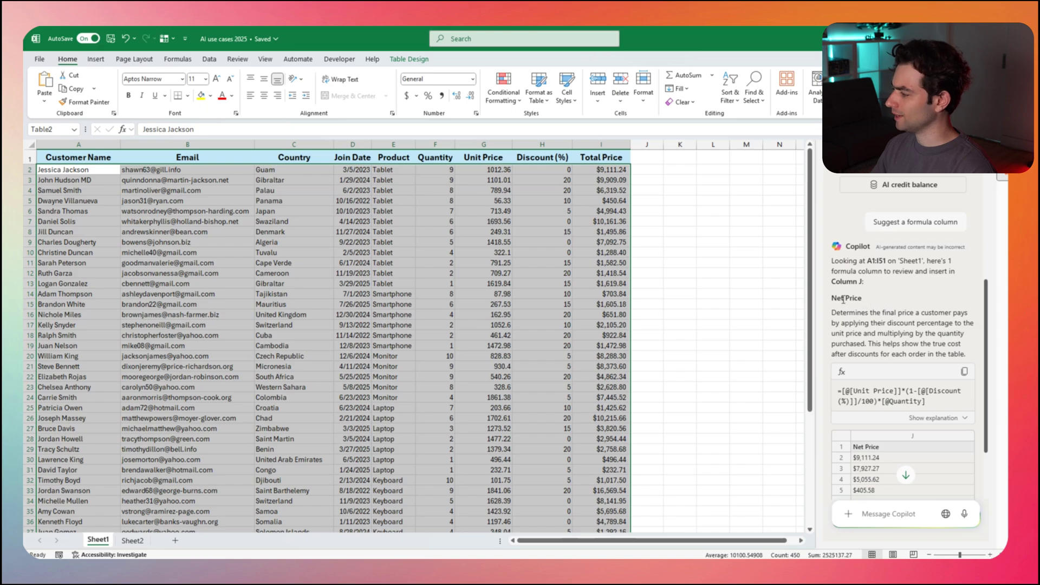
pyautogui.scroll(-3, 900, 336)
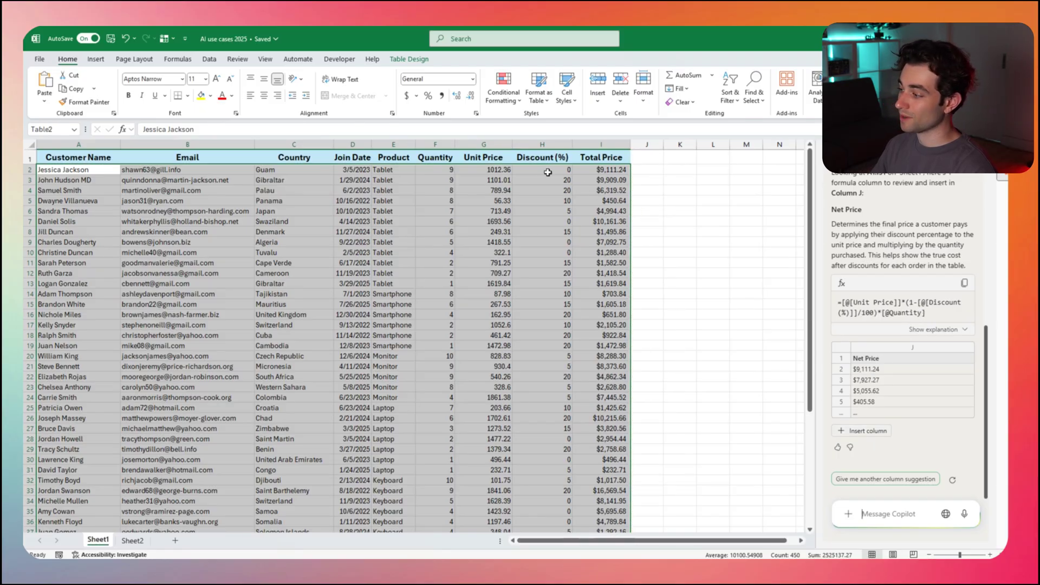
pyautogui.click(869, 431)
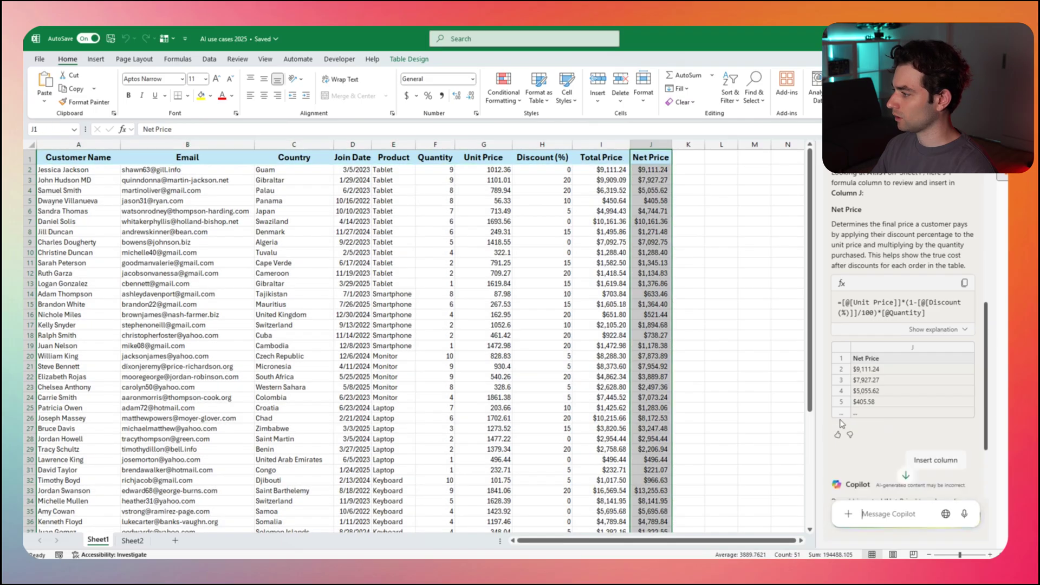
pyautogui.click(729, 229)
pyautogui.doubleClick(661, 170)
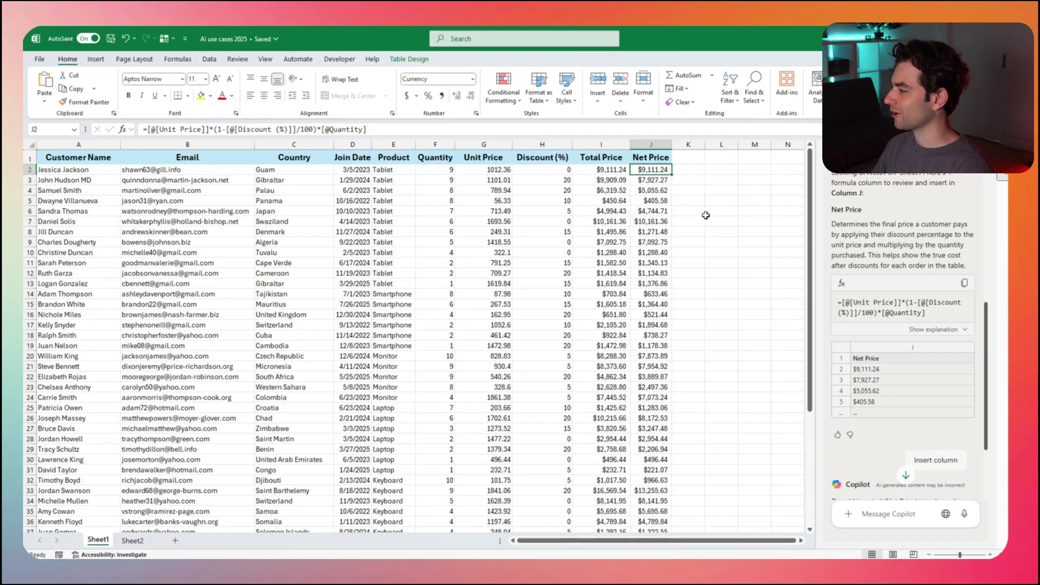
pyautogui.hotkey('ctrl', 'Return')
pyautogui.doubleClick(644, 184)
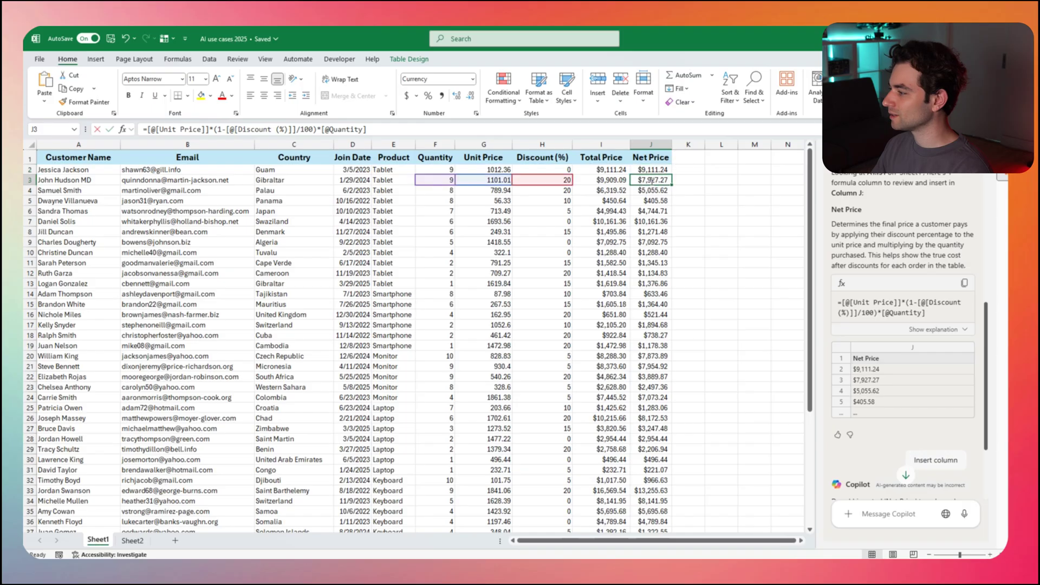
pyautogui.press('Escape')
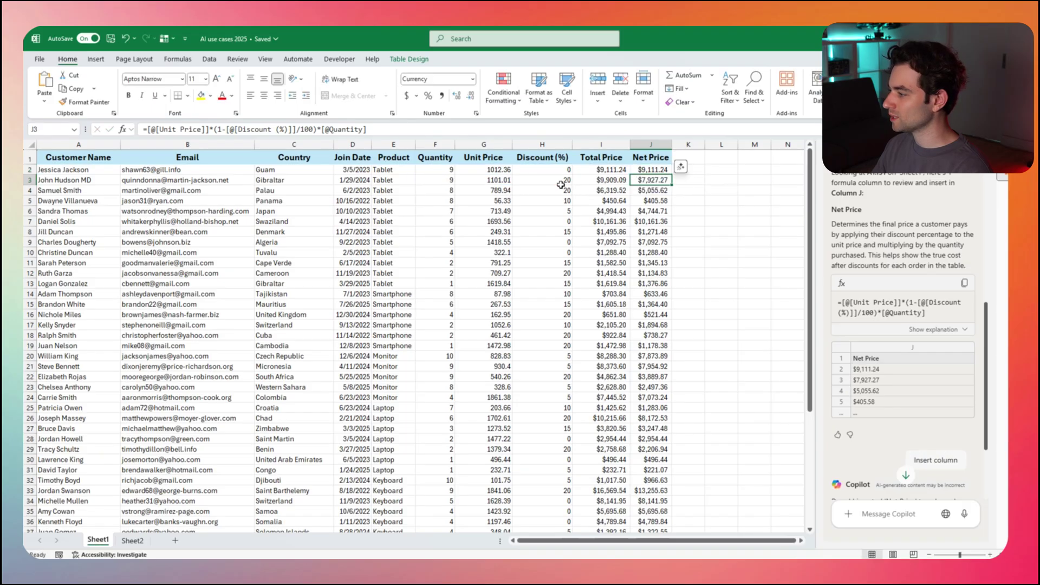
pyautogui.click(565, 170)
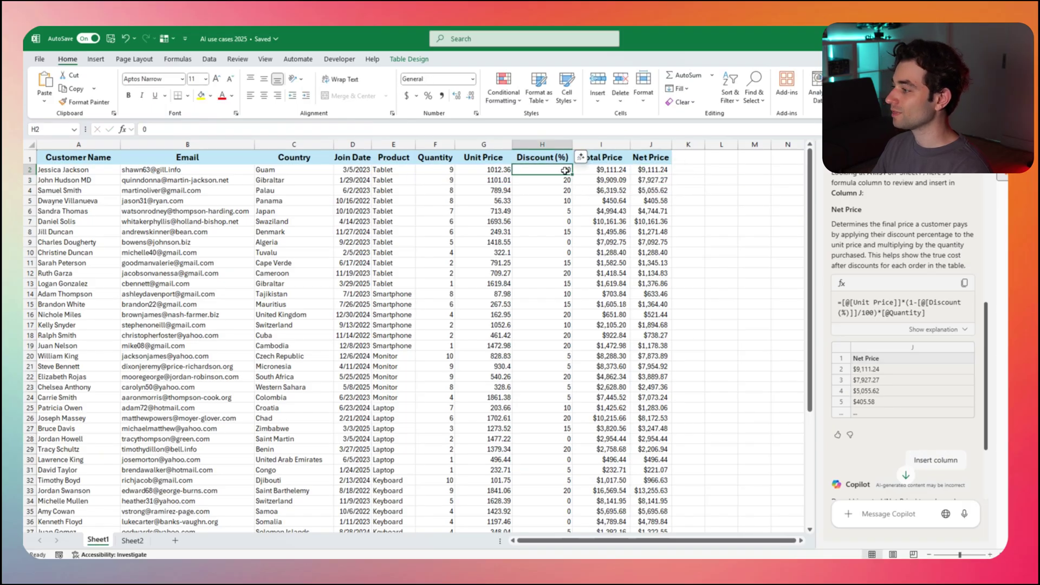
pyautogui.click(654, 169)
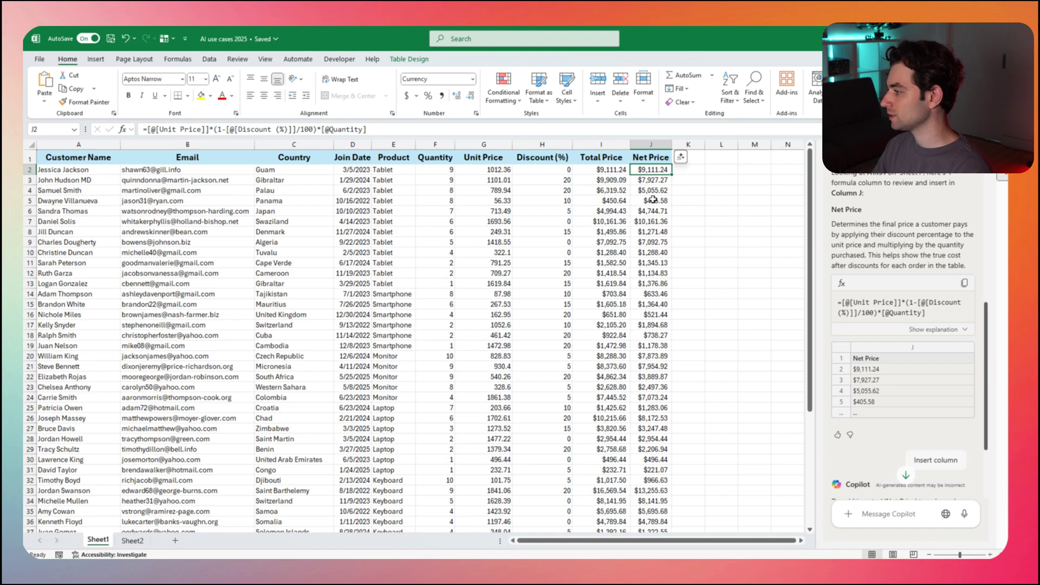
pyautogui.doubleClick(654, 198)
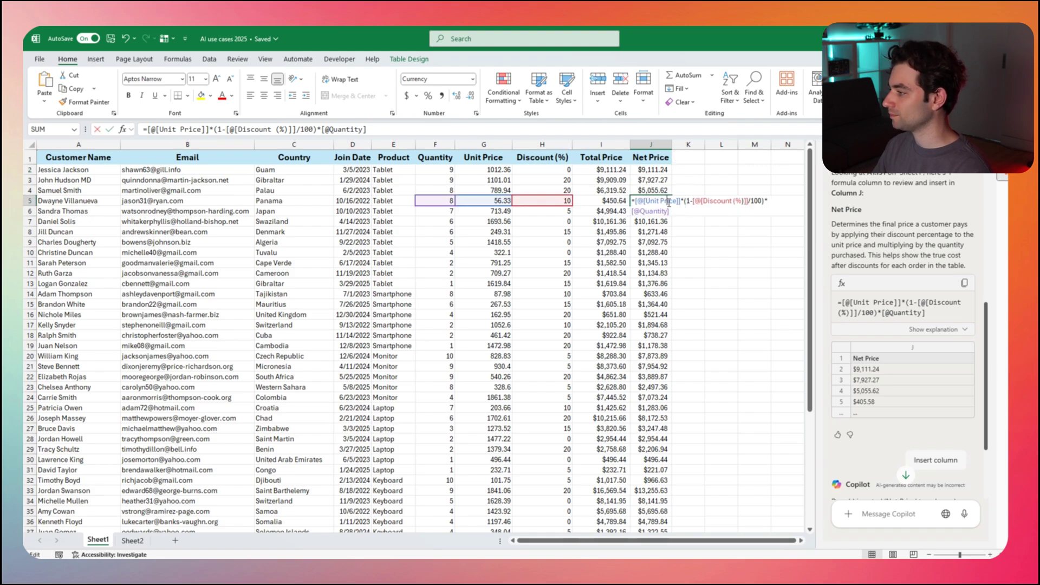
pyautogui.press('Escape')
pyautogui.click(701, 245)
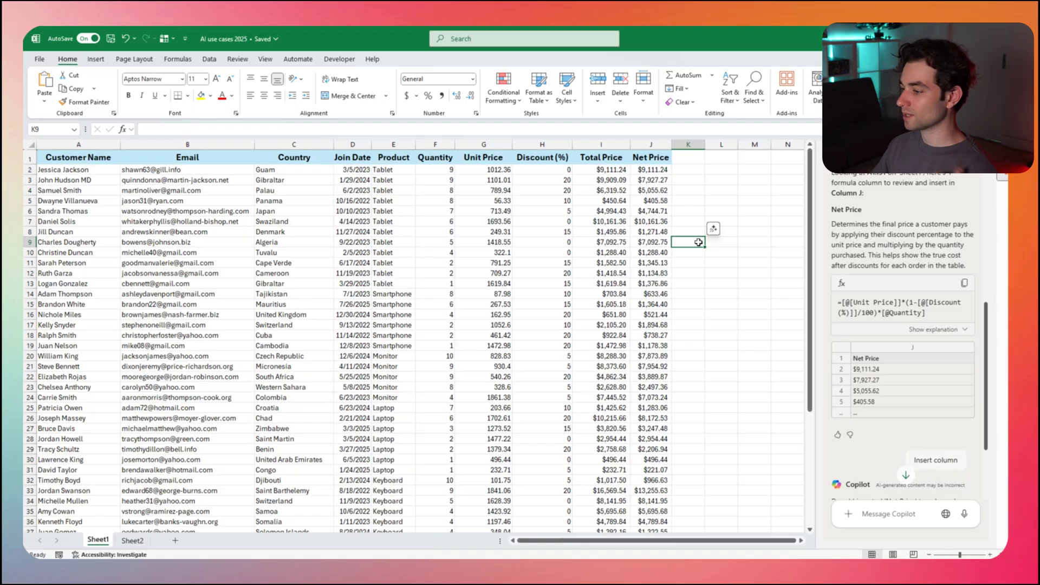
pyautogui.doubleClick(653, 169)
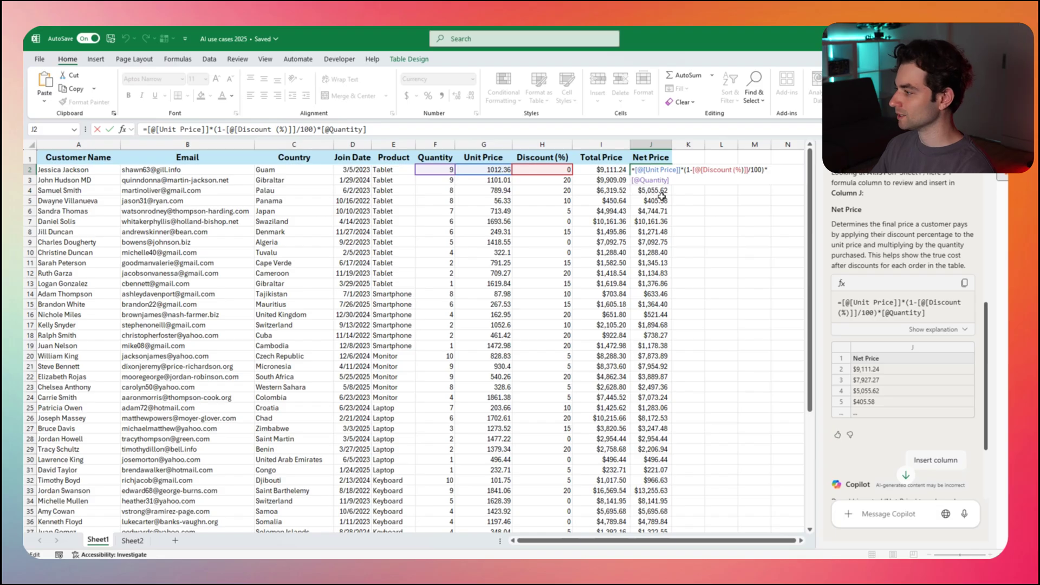
pyautogui.press('Escape')
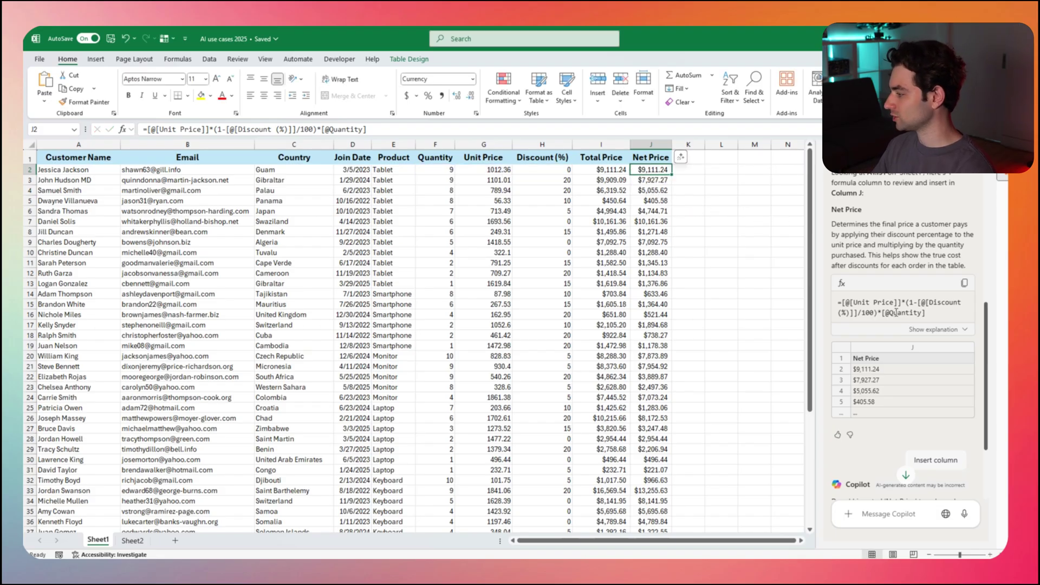
pyautogui.scroll(-2, 905, 328)
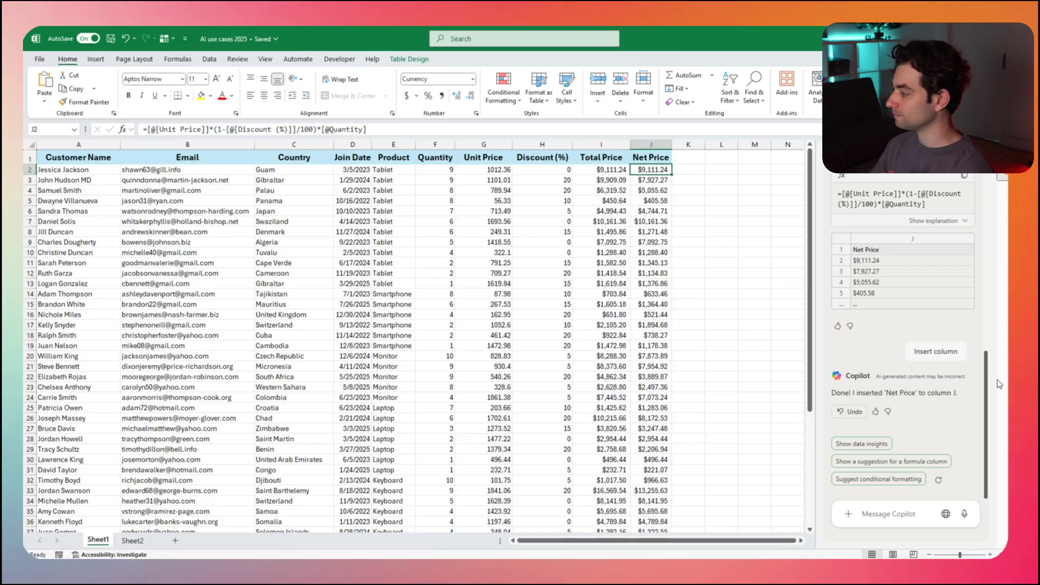
pyautogui.click(766, 306)
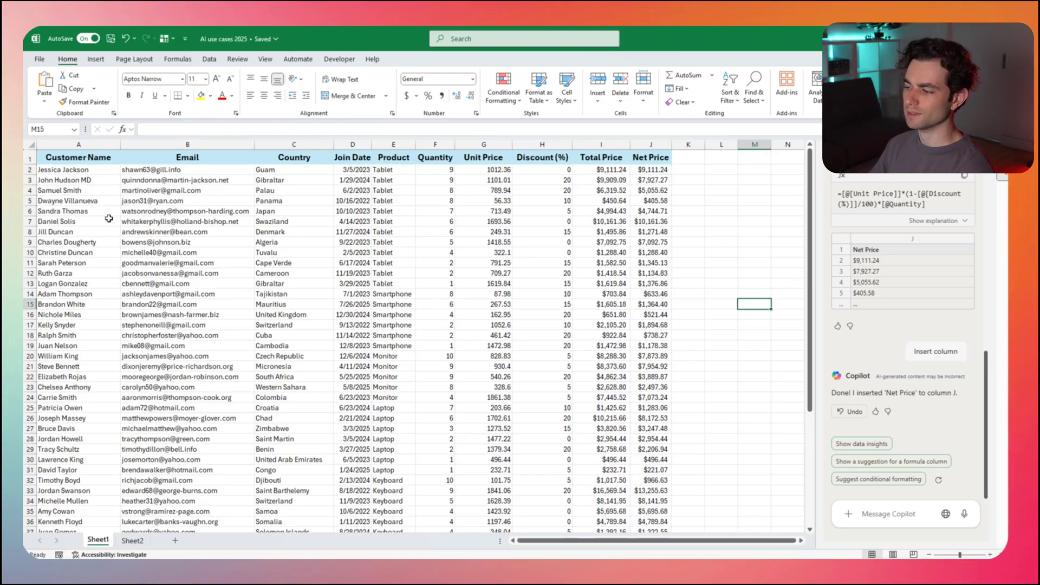
# Ask Copilot 'Please split the customer name into a first and last column' for First/Last name columns K and L.
pyautogui.click(80, 148)
pyautogui.click(878, 513)
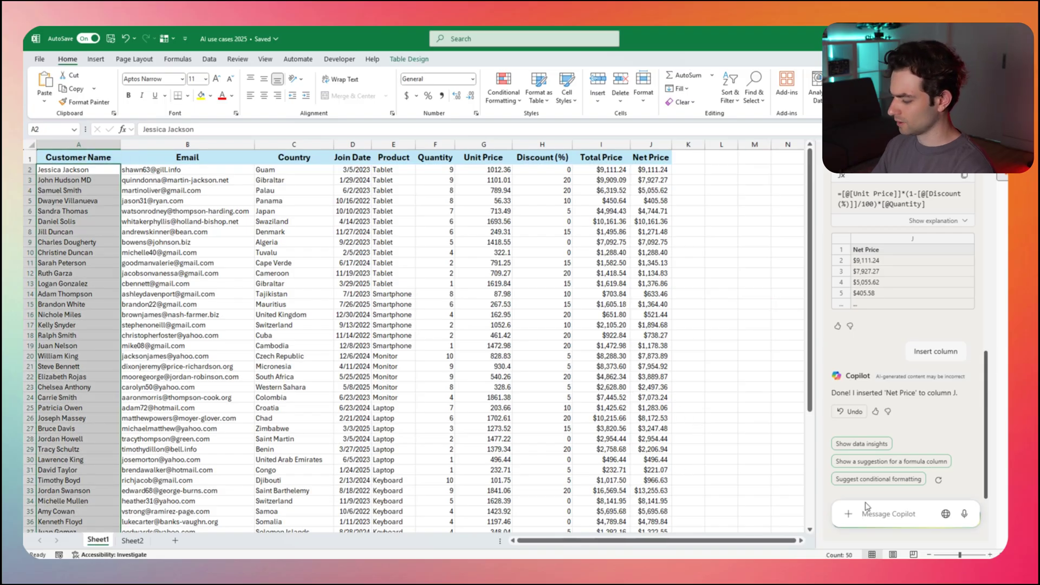
pyautogui.write('Please')
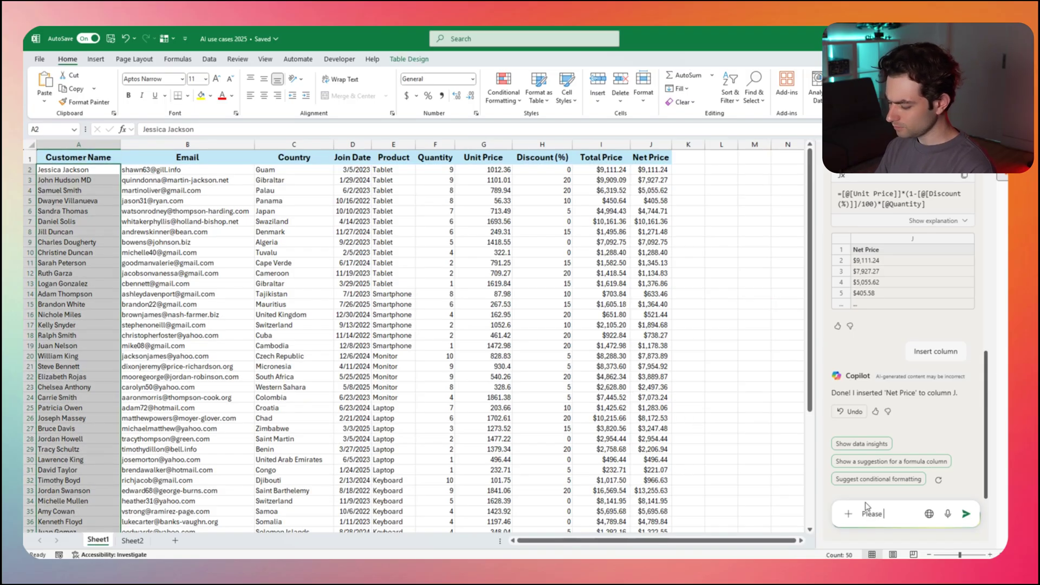
pyautogui.write(' split the cus')
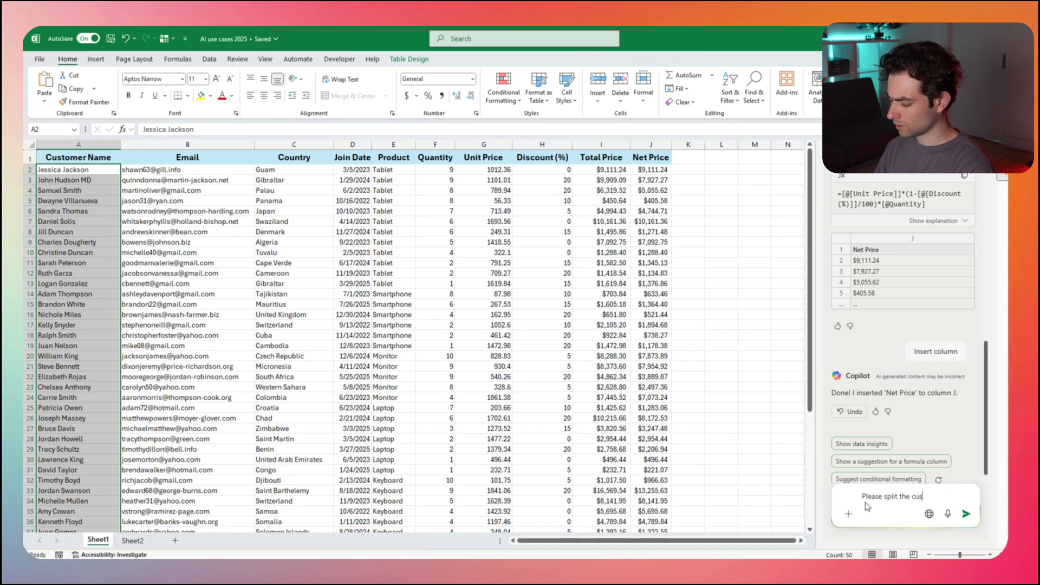
pyautogui.write('tomer name into a first and last co')
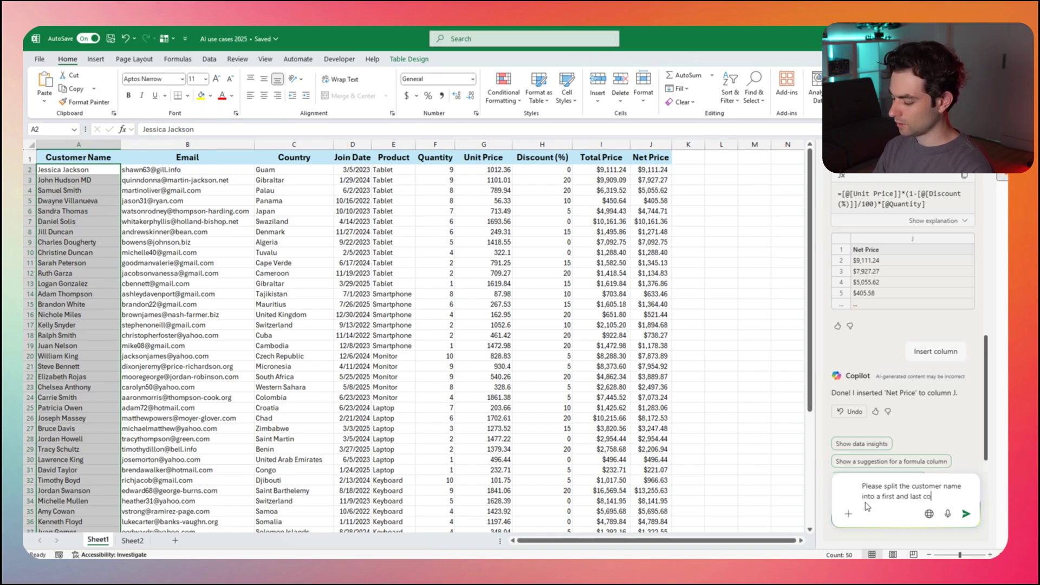
pyautogui.write('lumn')
pyautogui.press('Return')
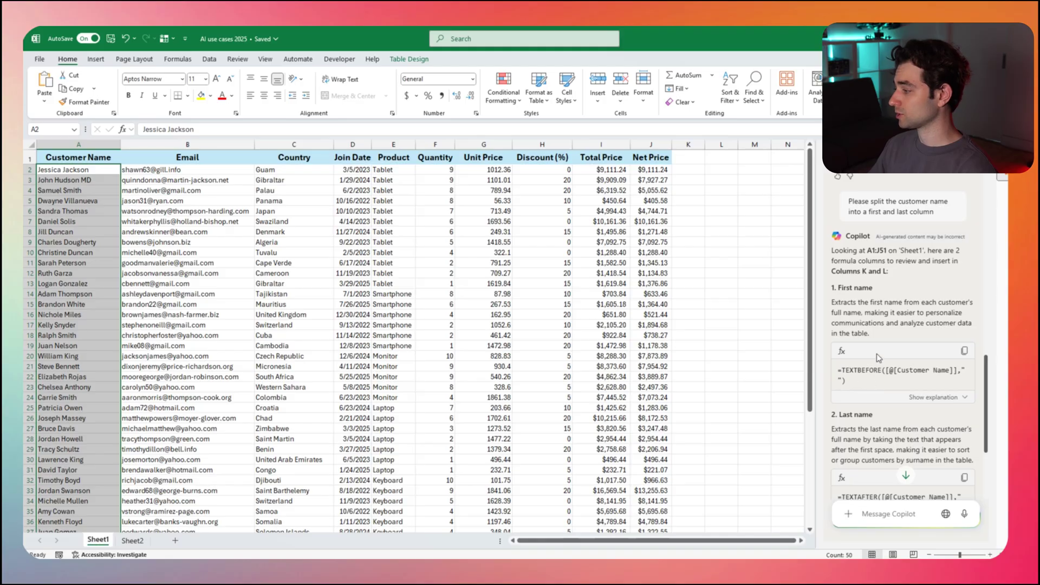
pyautogui.scroll(-2, 878, 357)
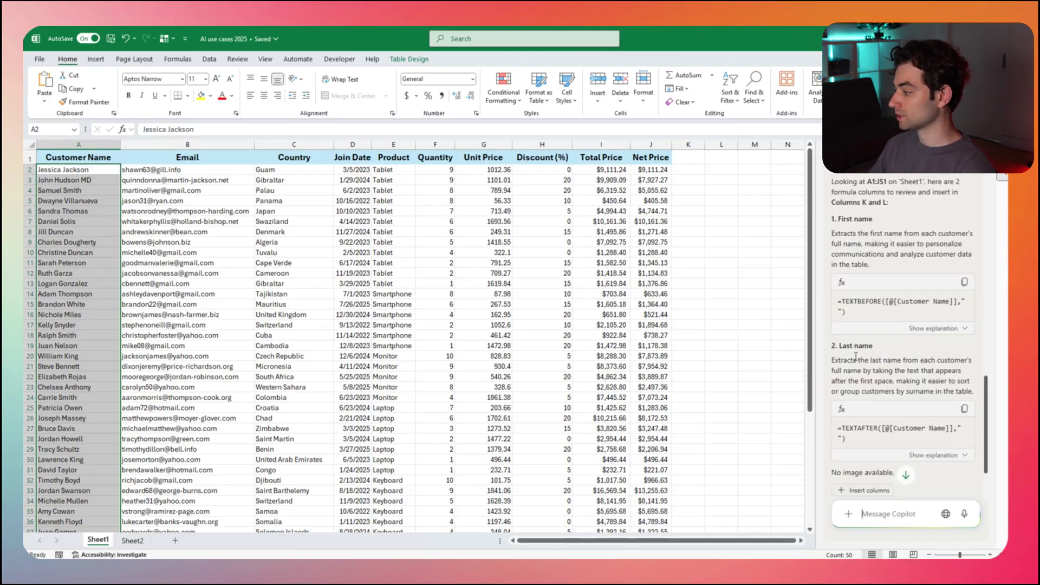
pyautogui.scroll(-2, 857, 356)
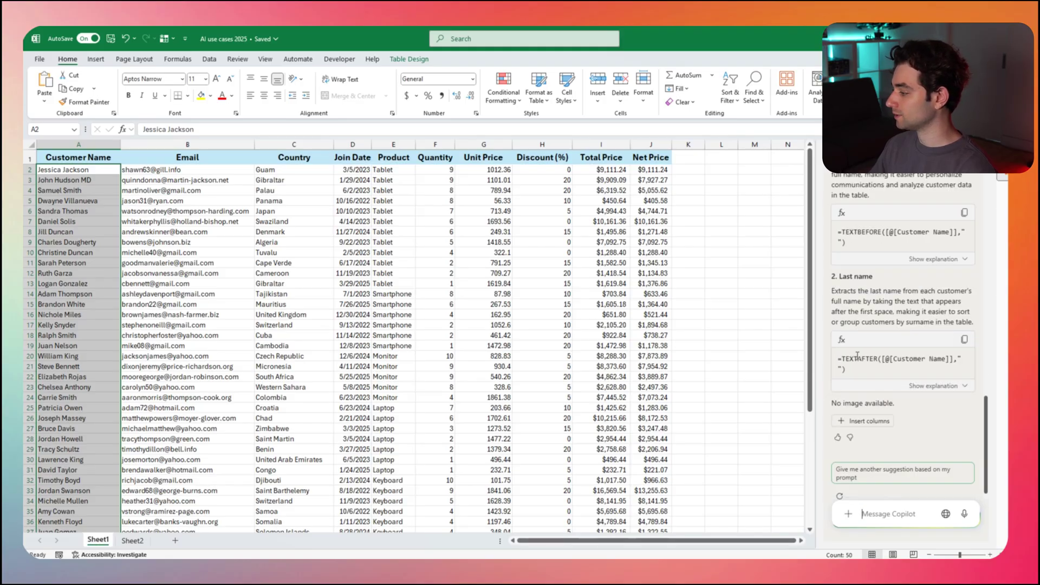
pyautogui.click(877, 421)
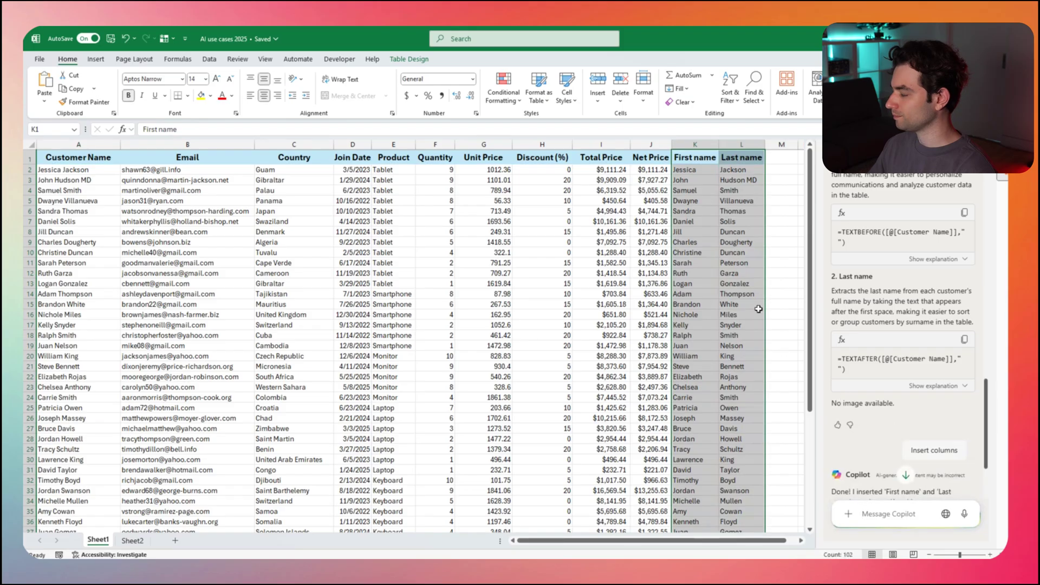
pyautogui.click(748, 296)
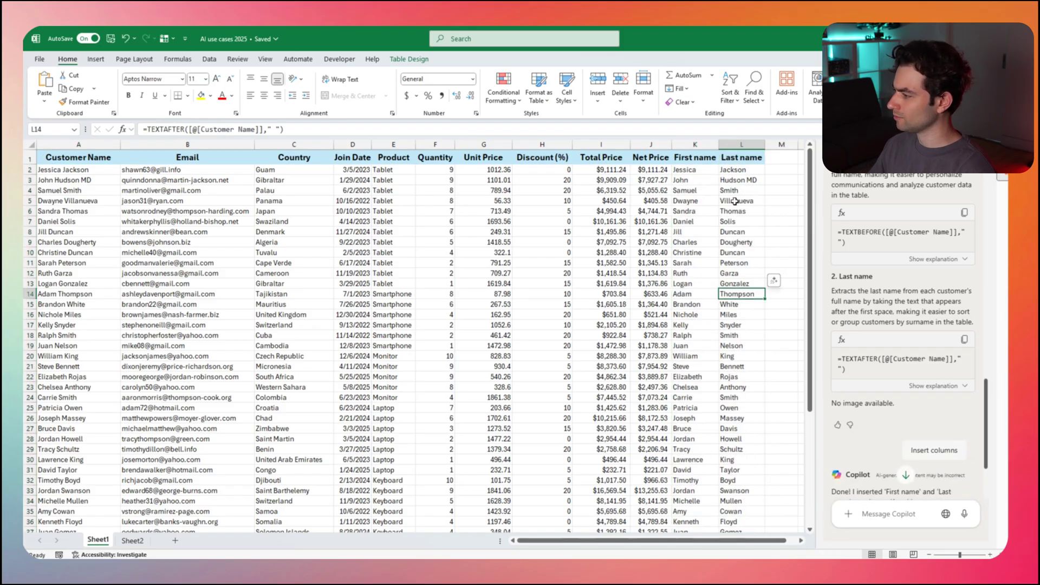
pyautogui.click(691, 169)
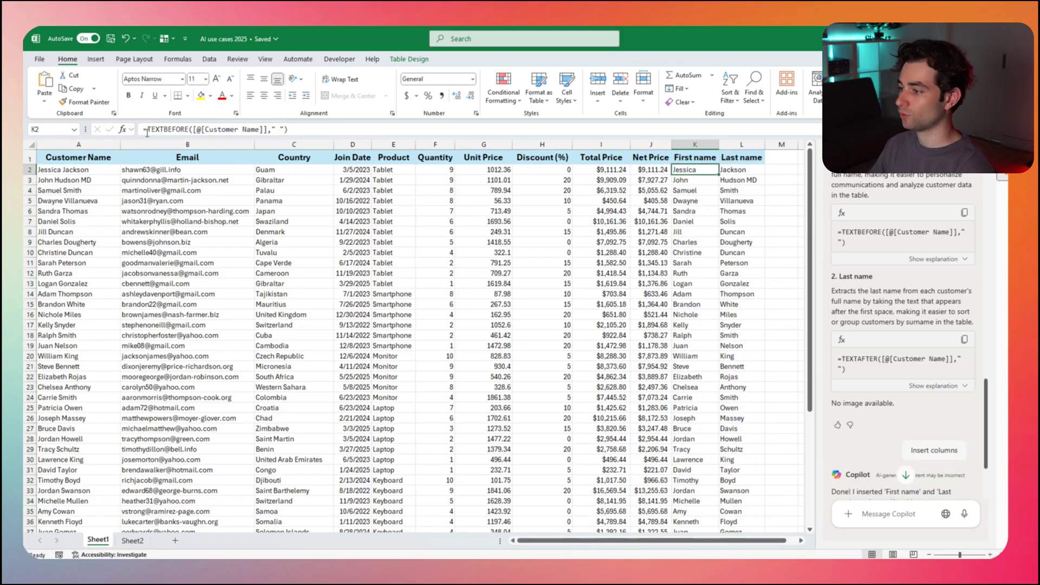
pyautogui.moveTo(807, 305)
pyautogui.mouseDown()
pyautogui.moveTo(806, 386)
pyautogui.moveTo(807, 303)
pyautogui.mouseUp()
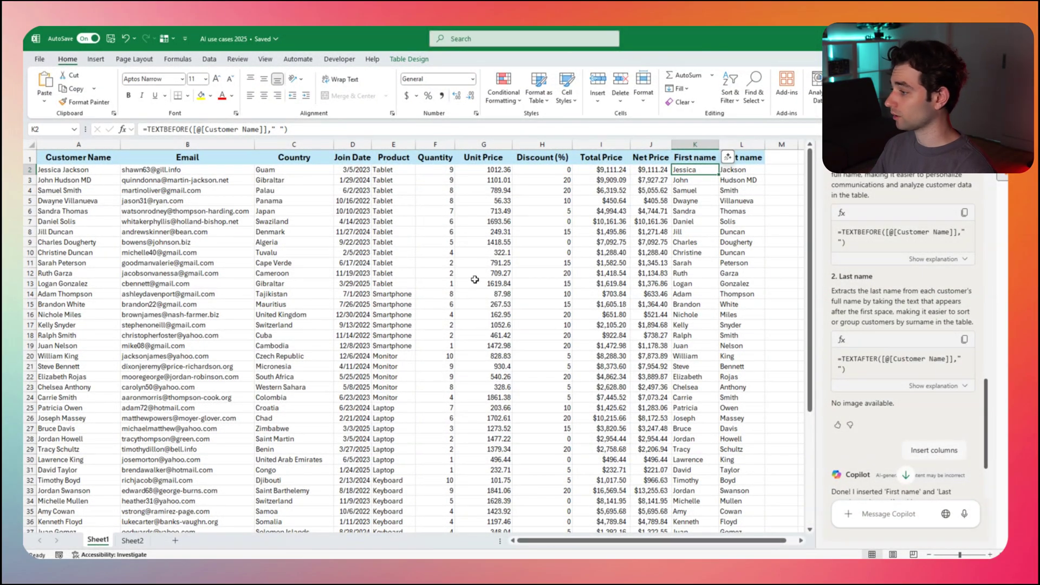
pyautogui.scroll(-5, 404, 260)
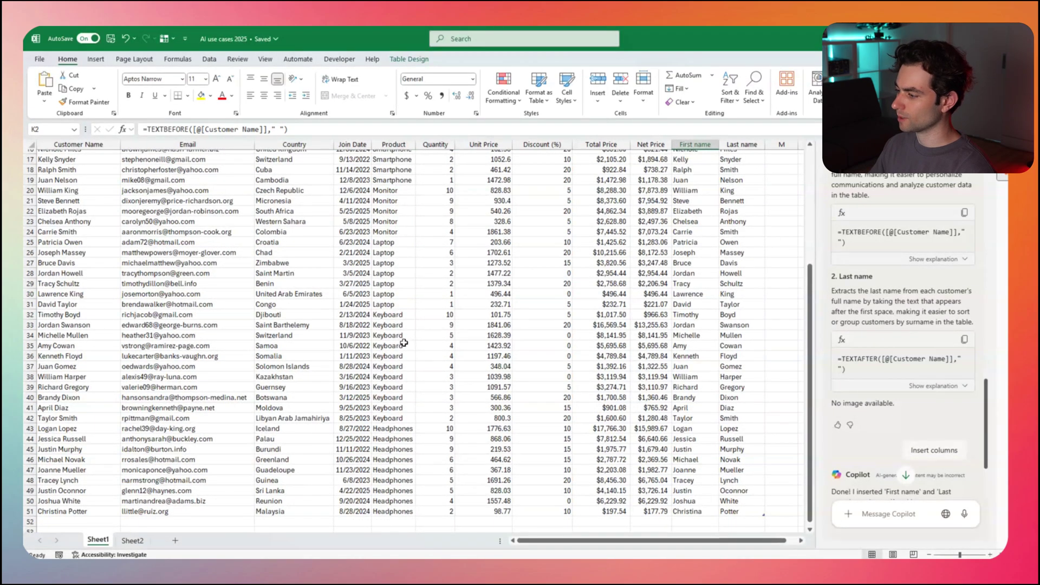
pyautogui.scroll(5, 403, 343)
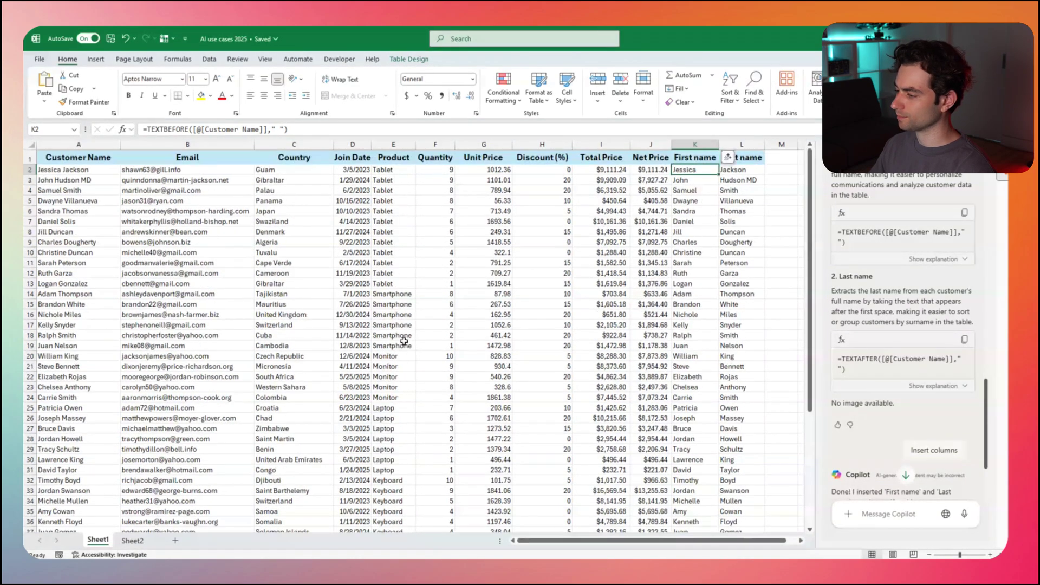
pyautogui.click(396, 150)
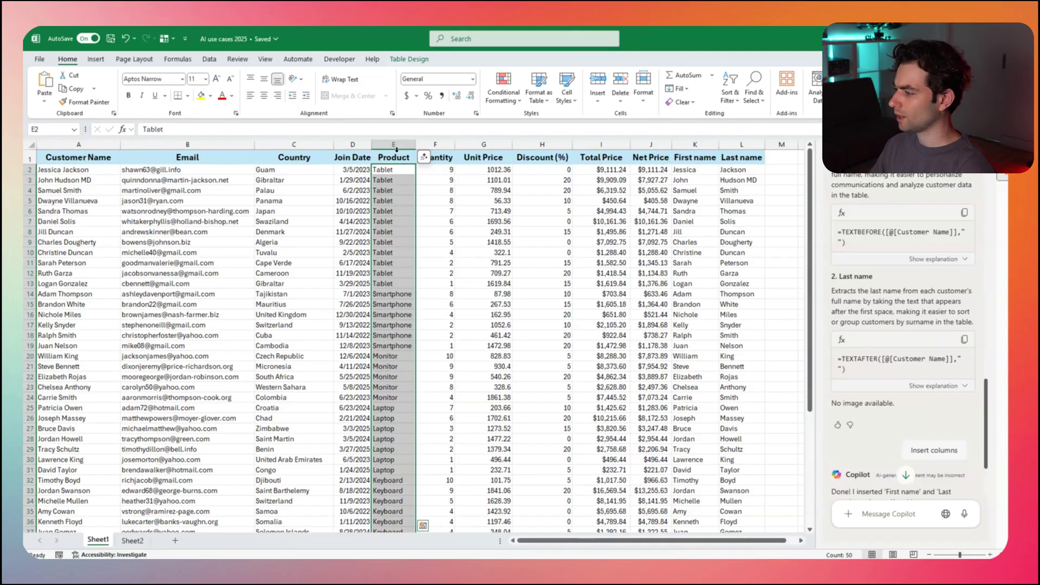
# Apply Copilot's suggested rule highlighting Product cells equal to Keyboard in yellow.
pyautogui.click(424, 157)
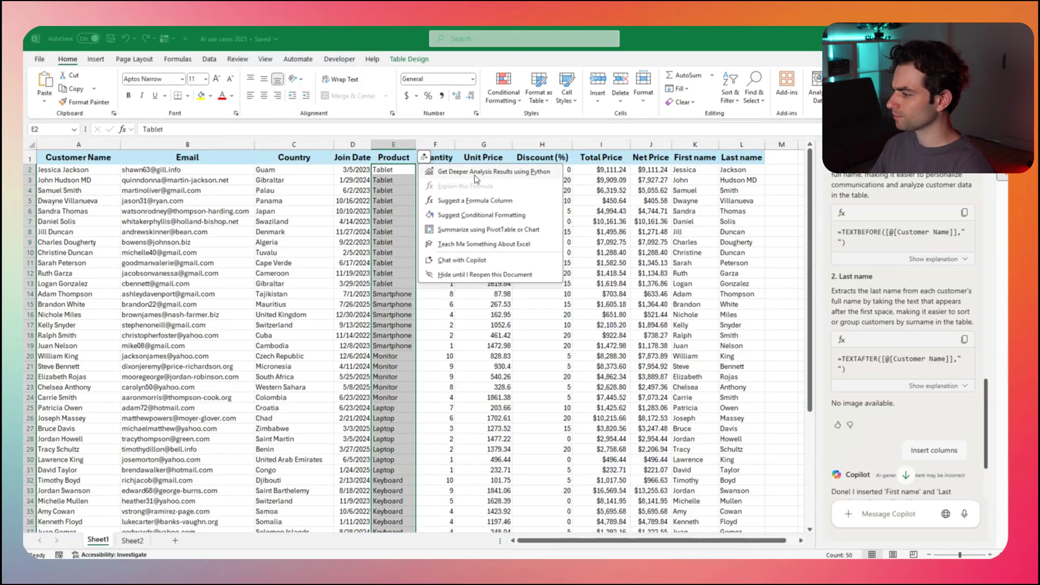
pyautogui.click(472, 216)
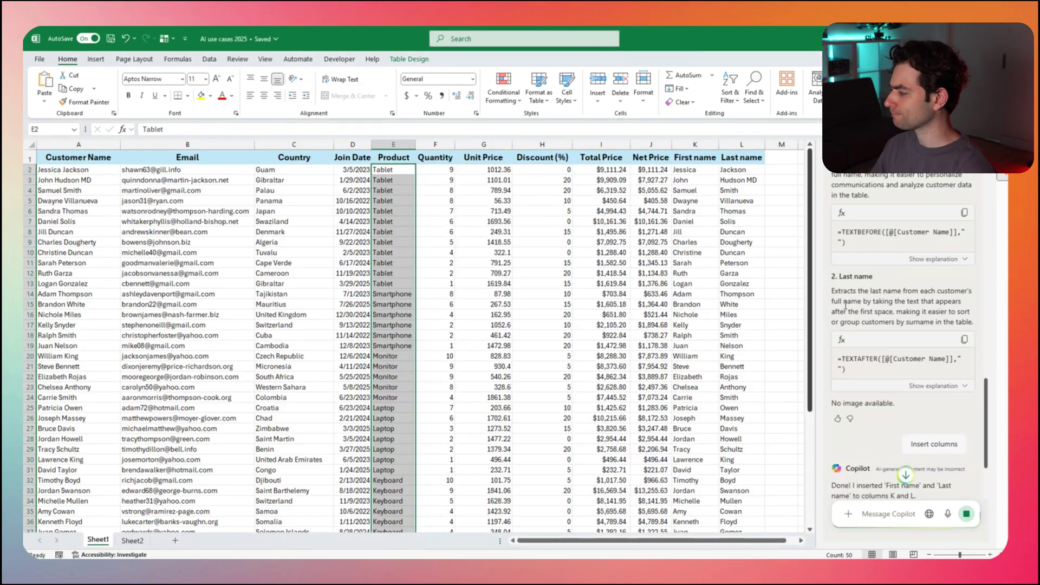
pyautogui.scroll(-3, 904, 355)
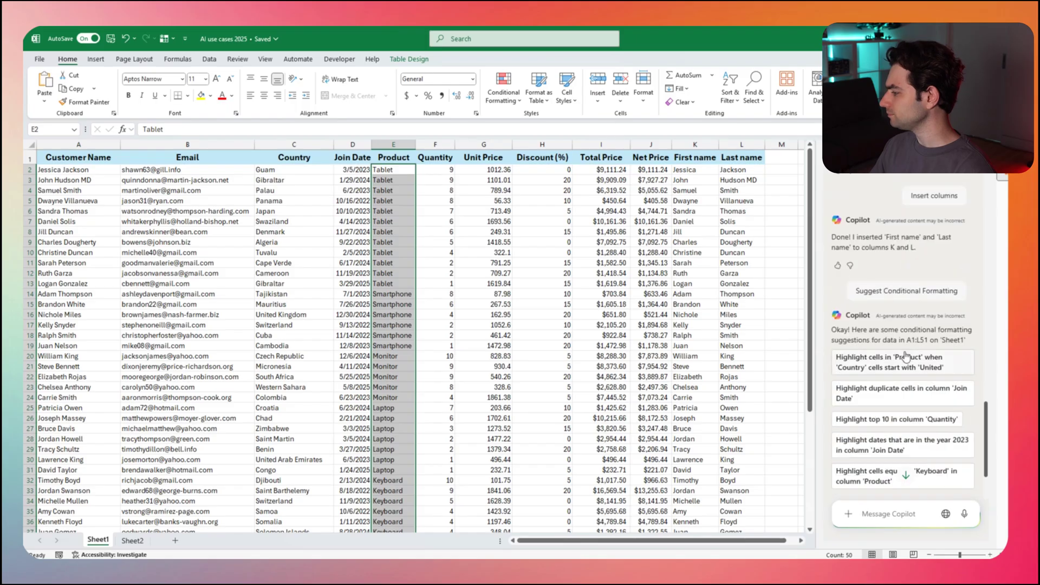
pyautogui.scroll(-2, 888, 337)
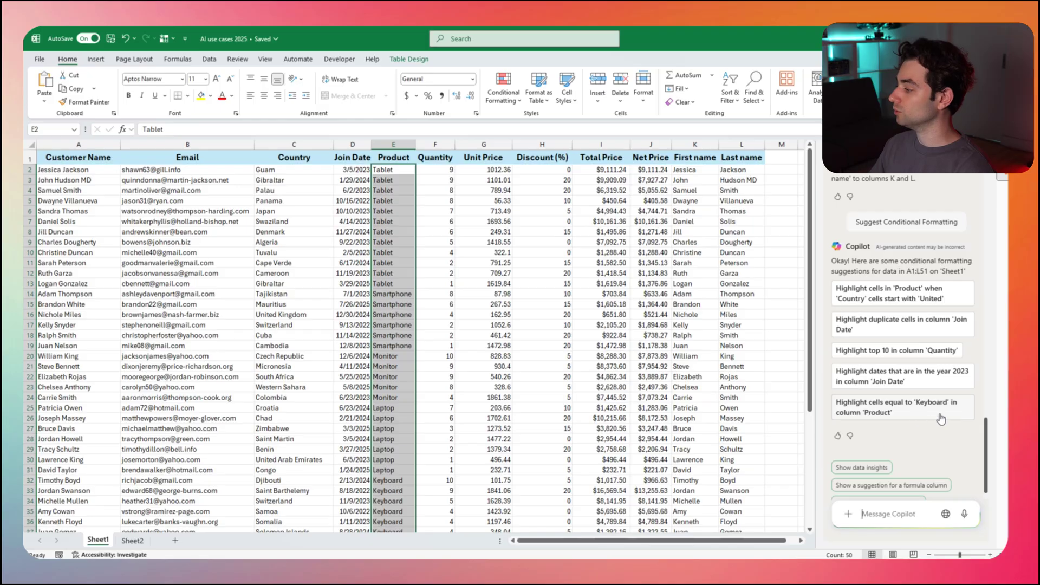
pyautogui.click(915, 417)
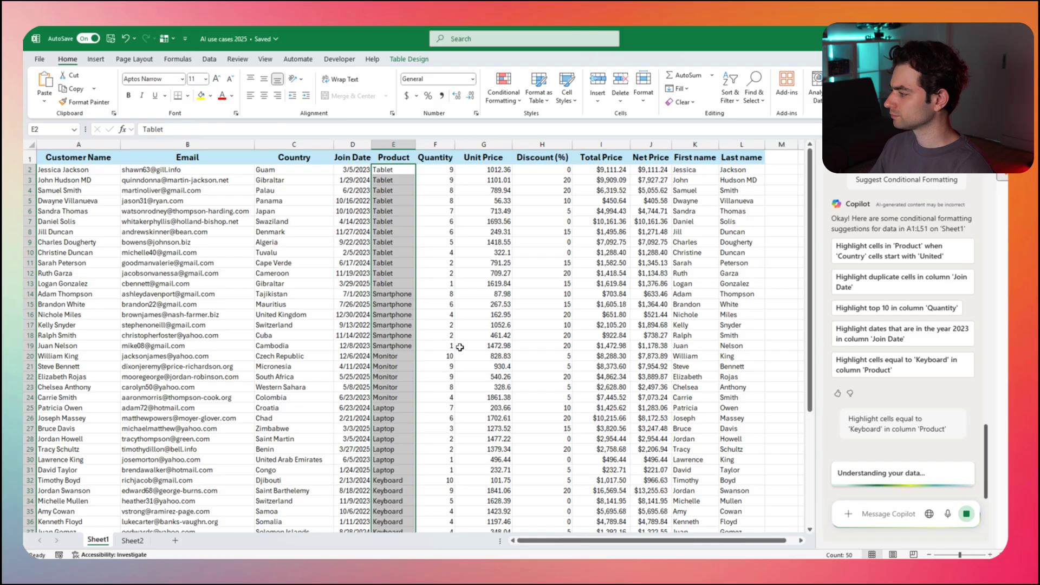
pyautogui.scroll(-1, 460, 346)
pyautogui.scroll(-4, 460, 346)
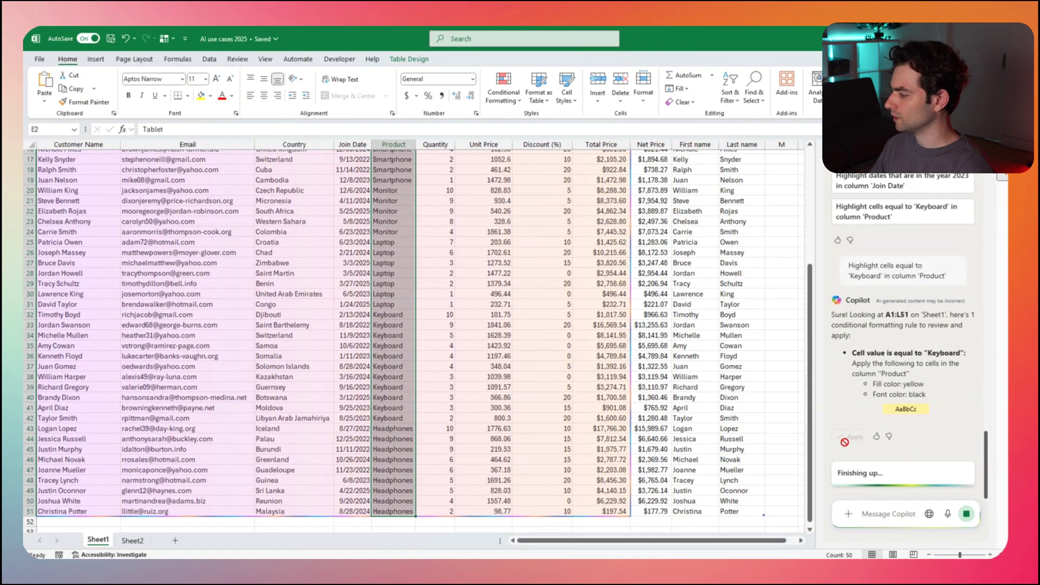
pyautogui.click(848, 441)
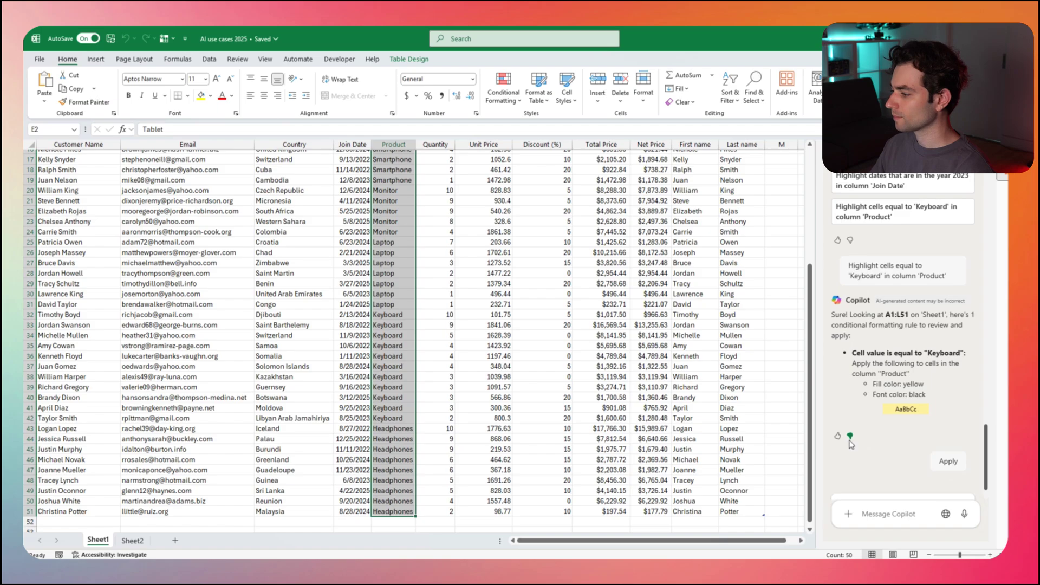
# Confirm the new Keyboard highlight rule in Conditional Formatting's Manage Rules list.
pyautogui.click(436, 345)
pyautogui.scroll(4, 417, 330)
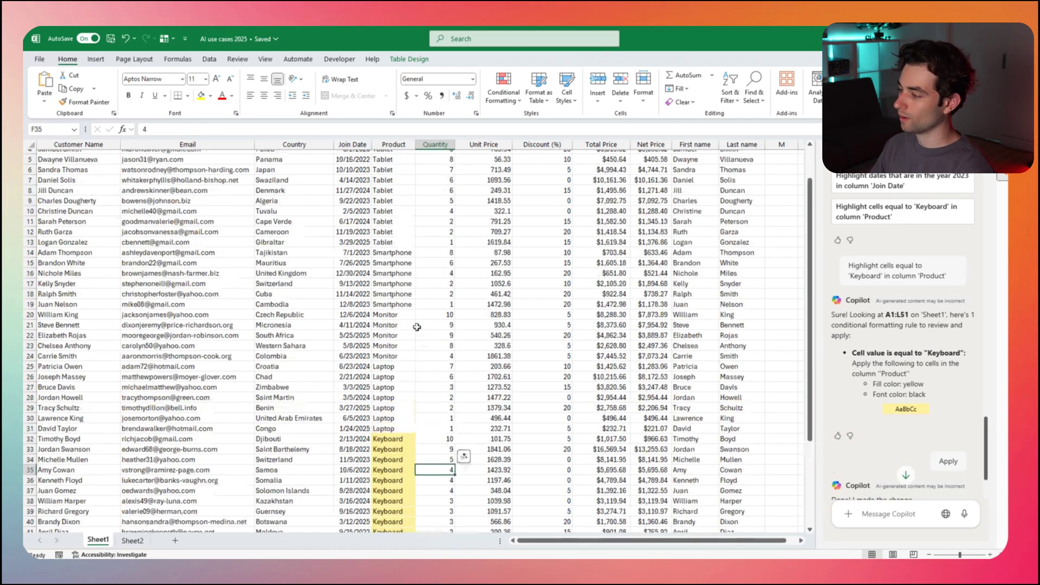
pyautogui.scroll(-4, 417, 326)
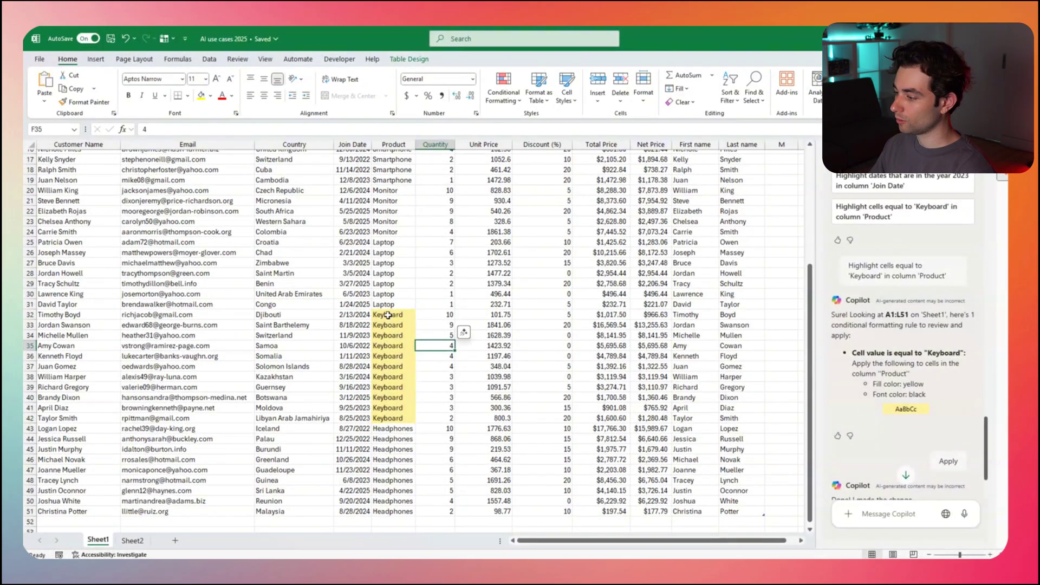
pyautogui.click(519, 95)
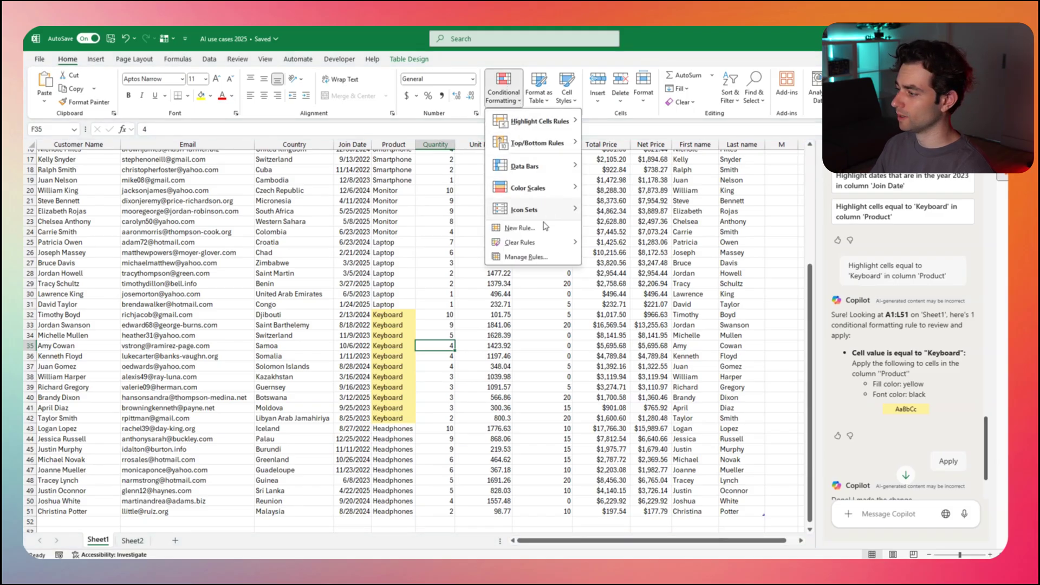
pyautogui.click(528, 257)
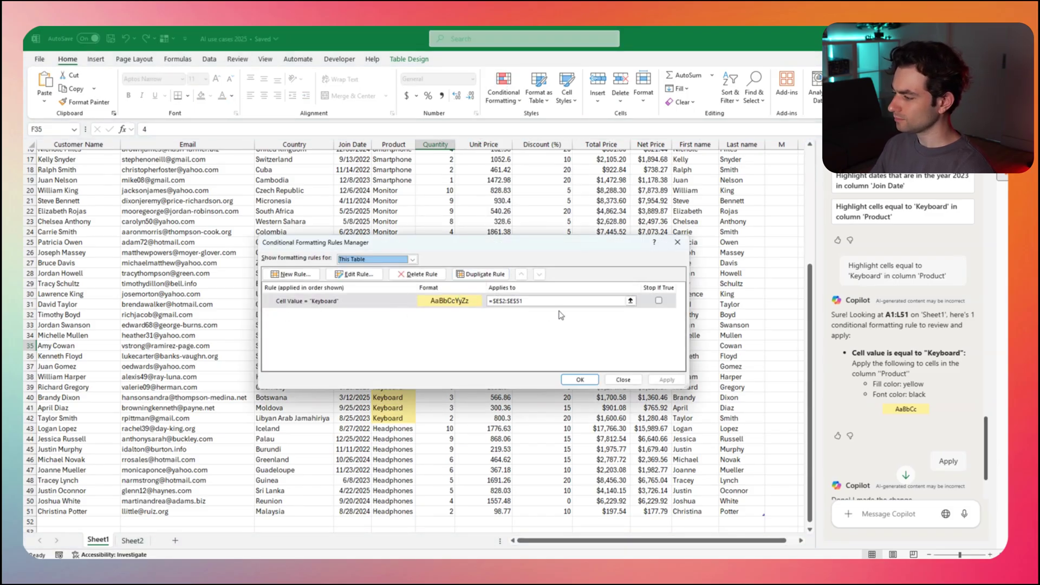
pyautogui.click(624, 379)
# Test the rule by changing row 36's Keyboard to Laptop, then undo the change.
pyautogui.click(399, 355)
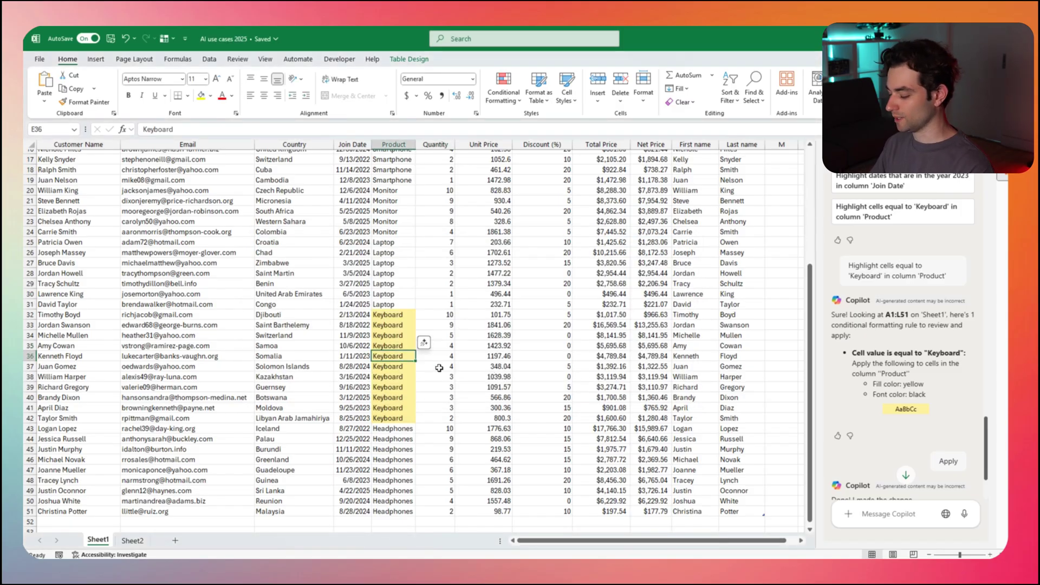
pyautogui.write('Laptop')
pyautogui.press('Return')
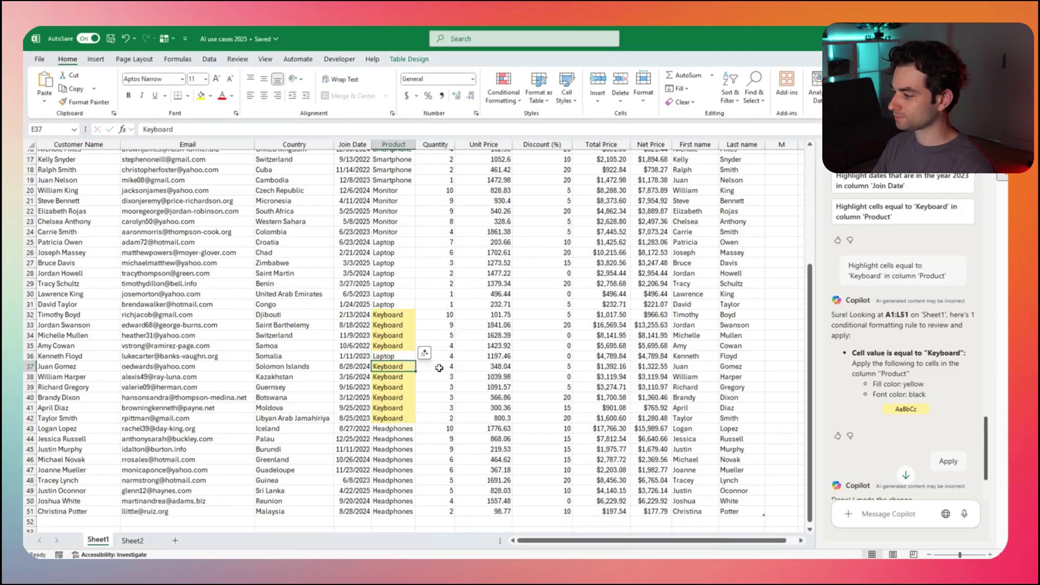
pyautogui.hotkey('ctrl', 'z')
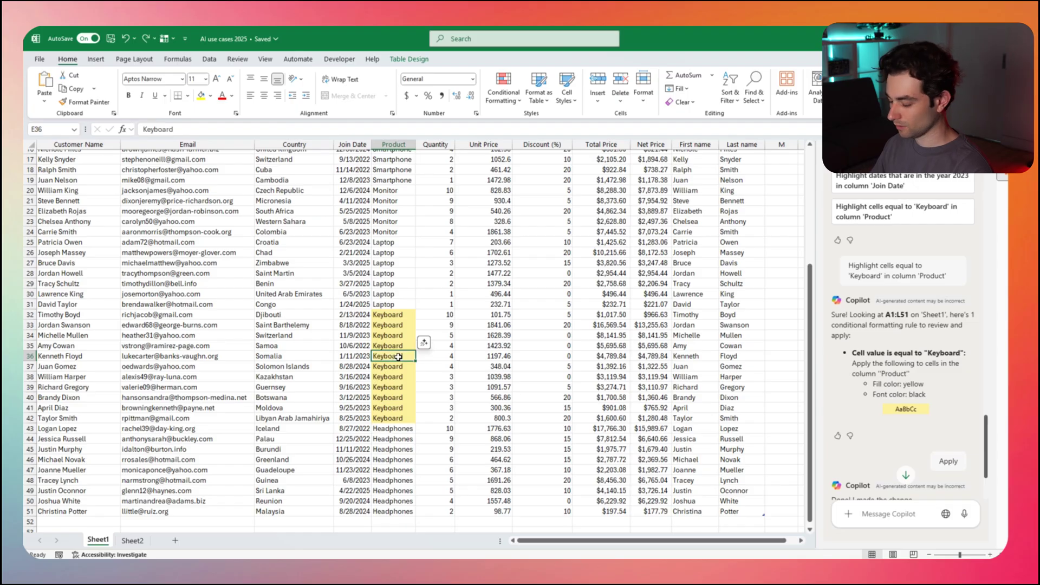
pyautogui.click(499, 367)
pyautogui.scroll(5, 500, 367)
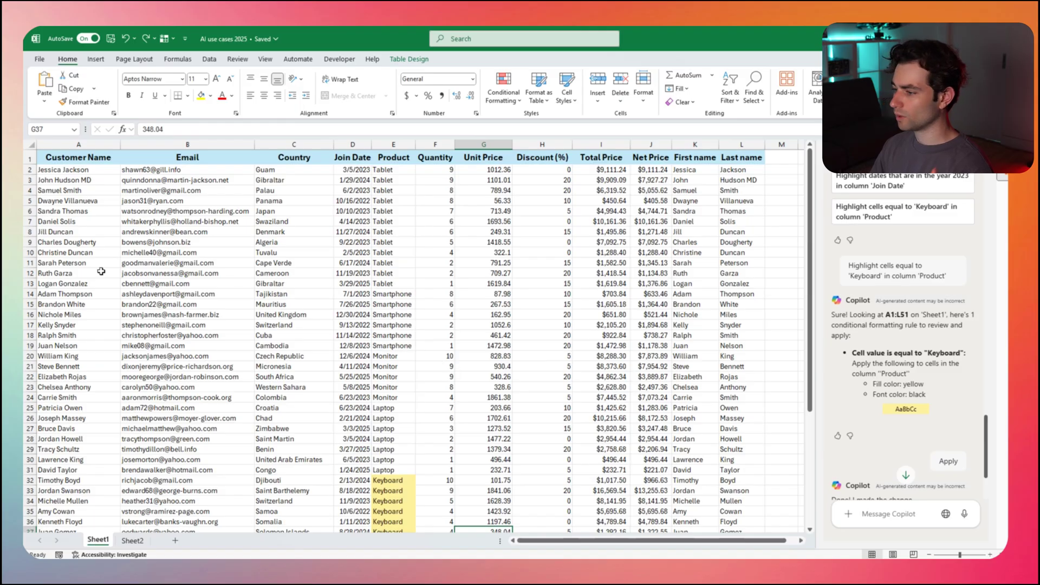
# Ask Copilot for a pivot table with a chart summing Total Price per product, placed on a new sheet.
pyautogui.click(39, 155)
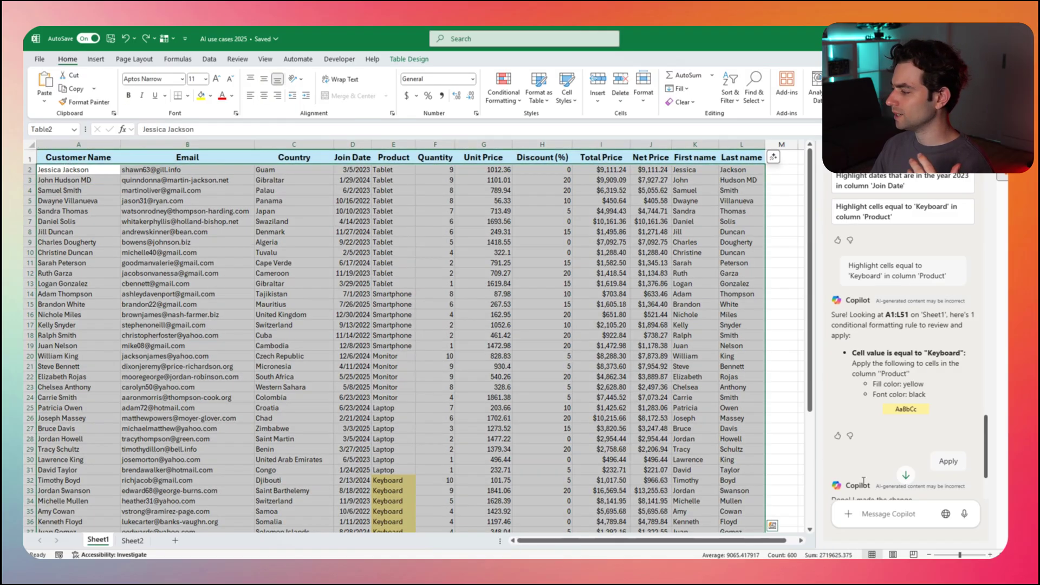
pyautogui.click(910, 517)
pyautogui.write('Create a pi')
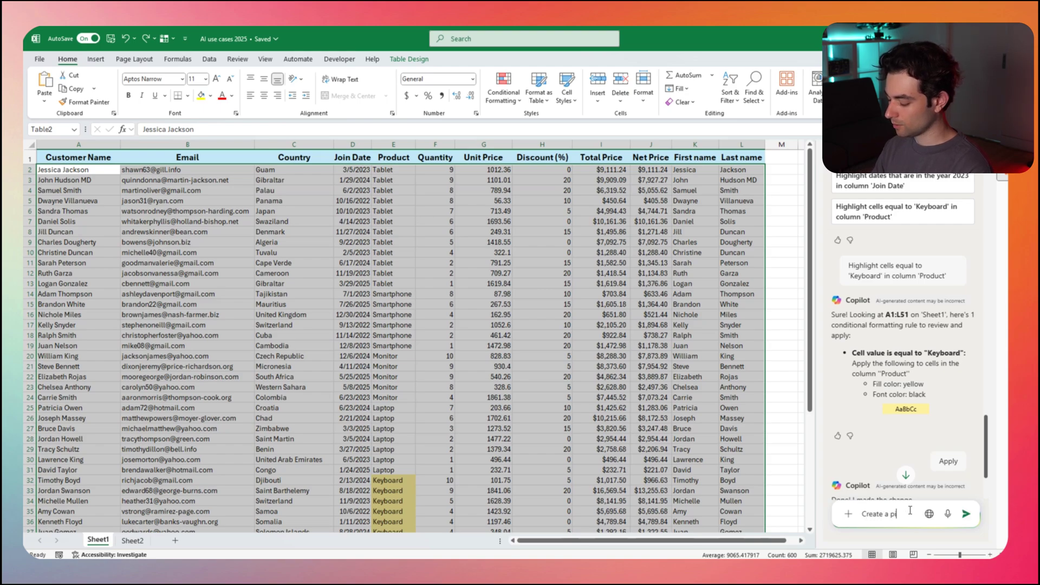
pyautogui.write('vot table with a chart')
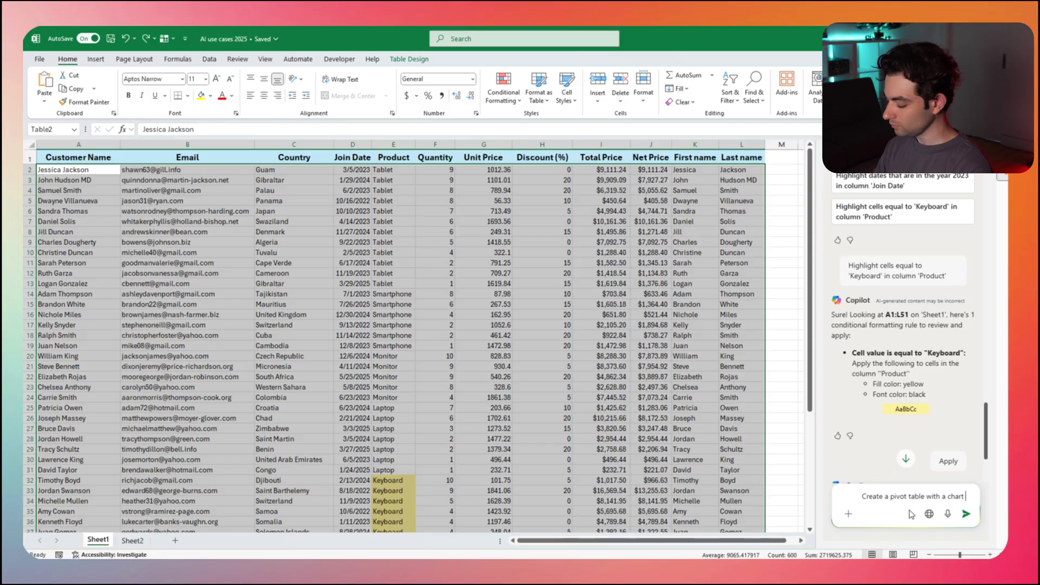
pyautogui.write(' on the product categories with t')
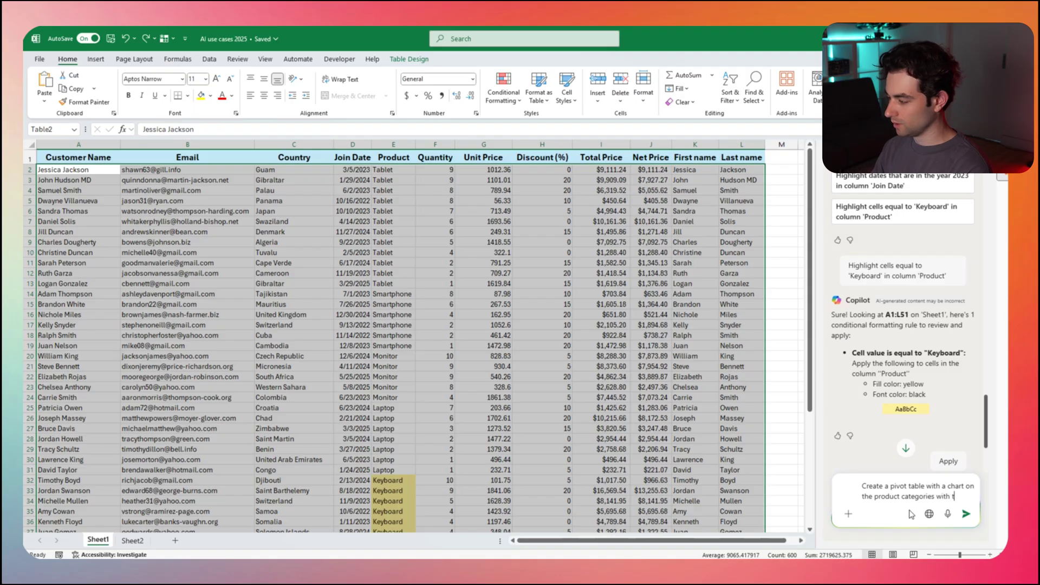
pyautogui.write('he sum of total Price')
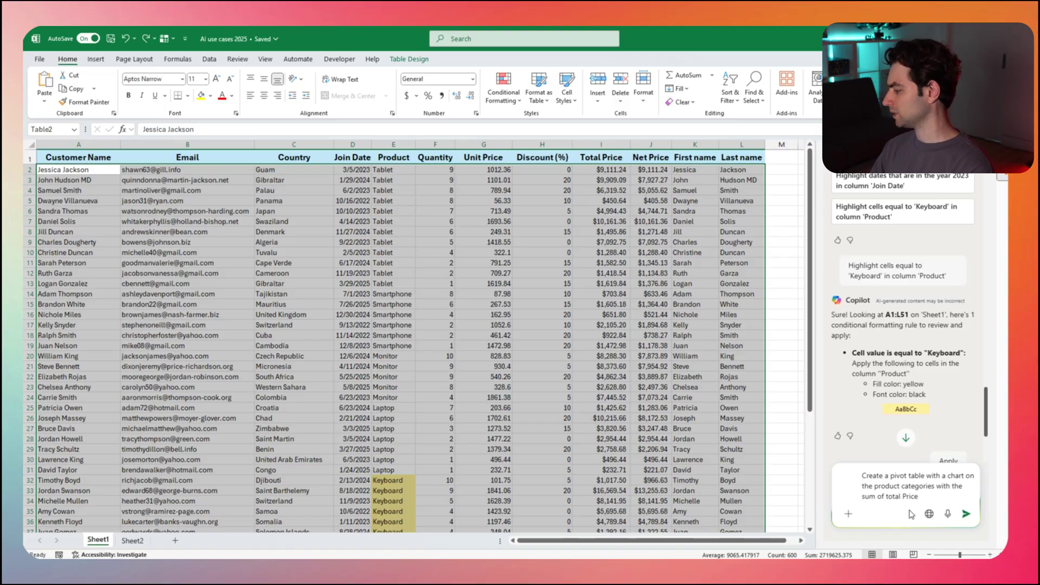
pyautogui.press('Return')
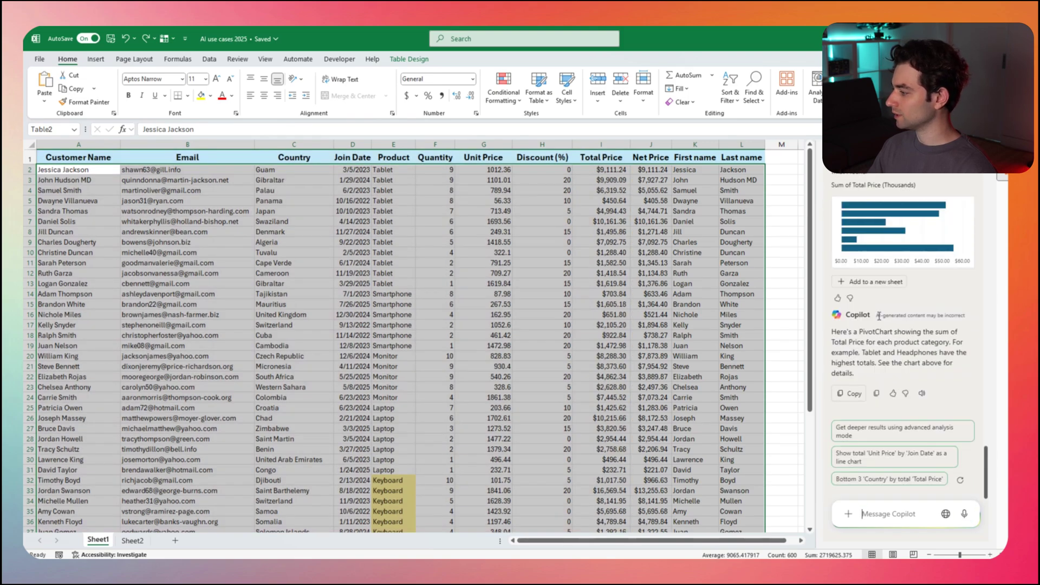
pyautogui.click(875, 282)
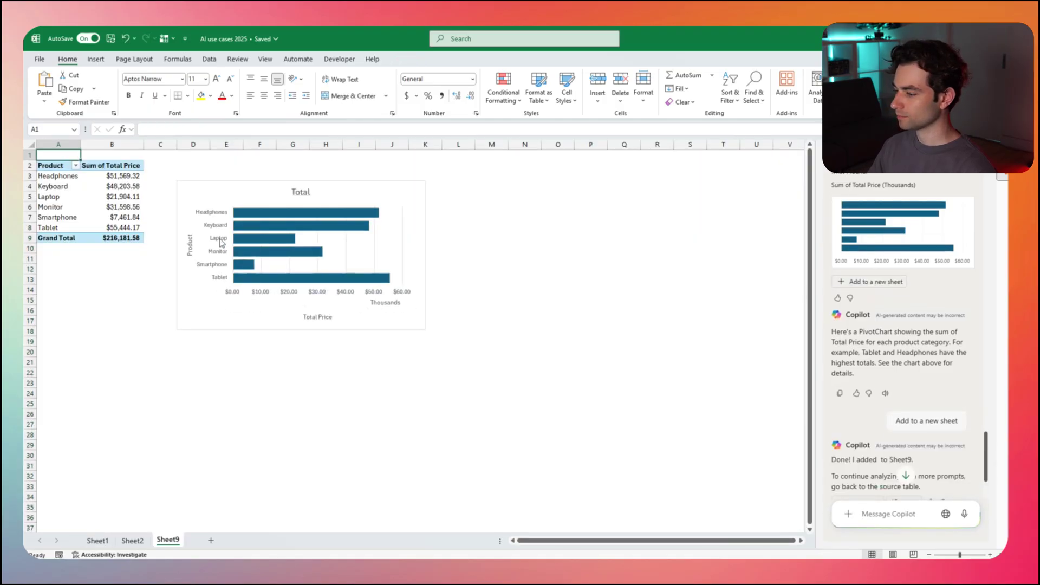
# Check the Headphones, Keyboard, Laptop, Monitor and Smartphone totals in B3–B7, then return to Sheet1.
pyautogui.moveTo(262, 194); pyautogui.dragTo(247, 170)
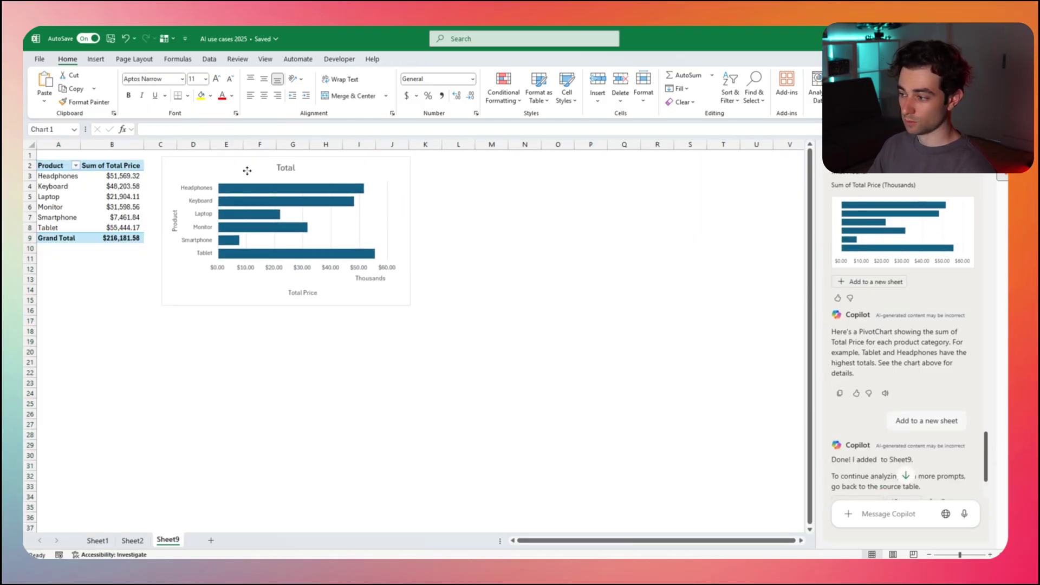
pyautogui.keyDown('ctrl'); pyautogui.scroll(5, 227, 284); pyautogui.keyUp('ctrl')
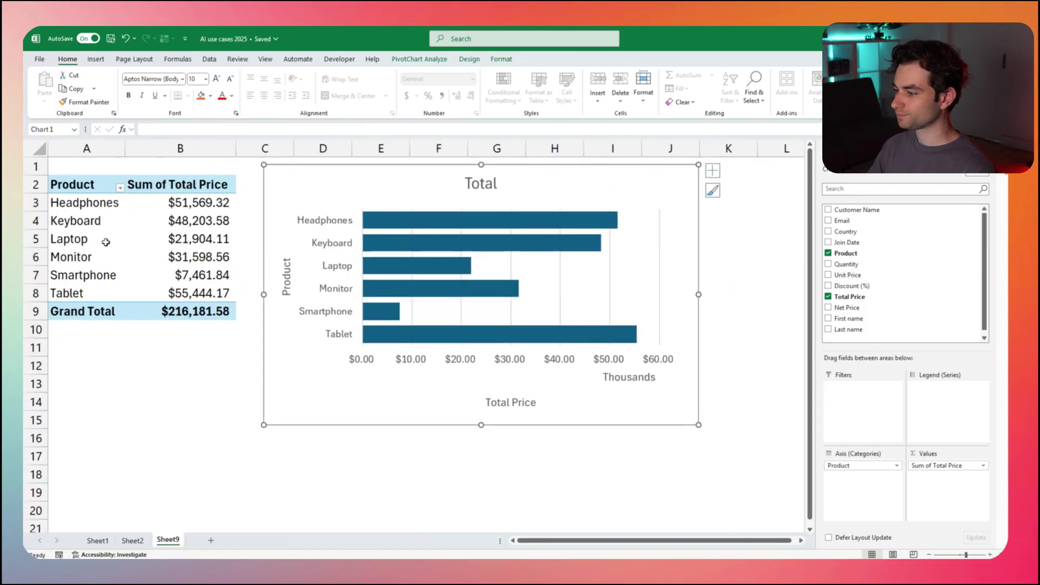
pyautogui.click(98, 206)
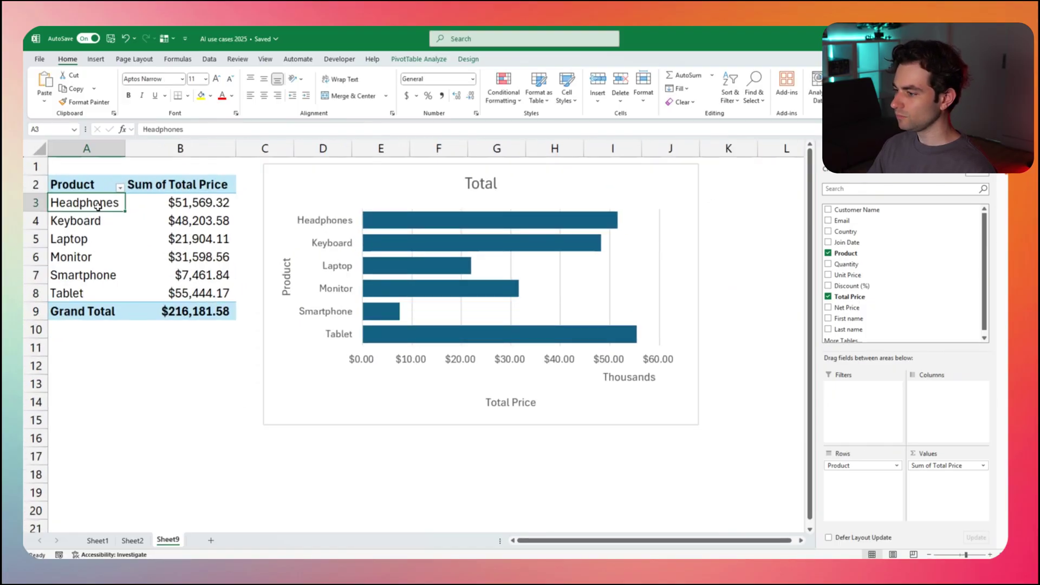
pyautogui.click(176, 203)
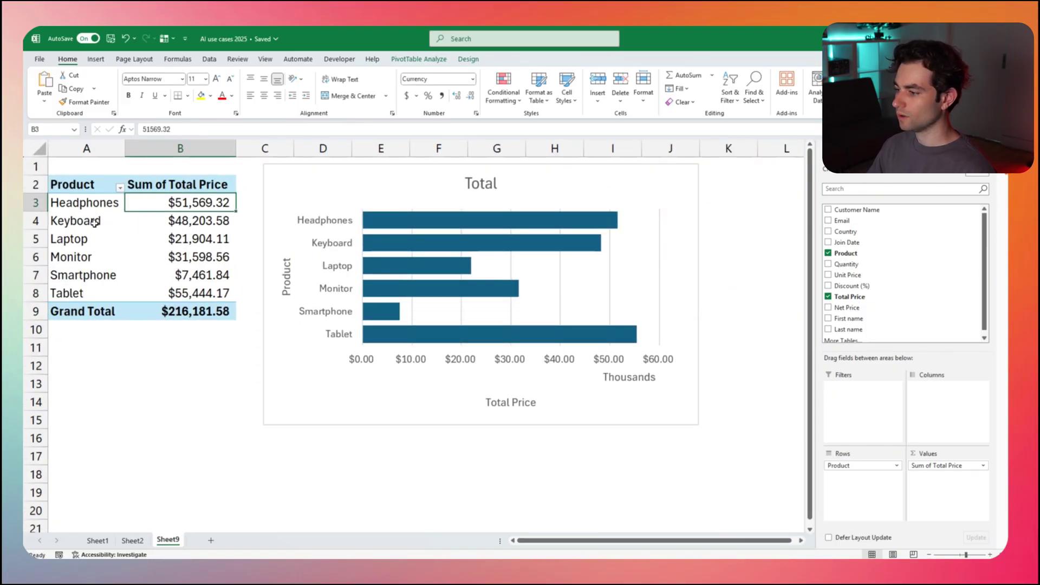
pyautogui.click(197, 218)
pyautogui.click(201, 246)
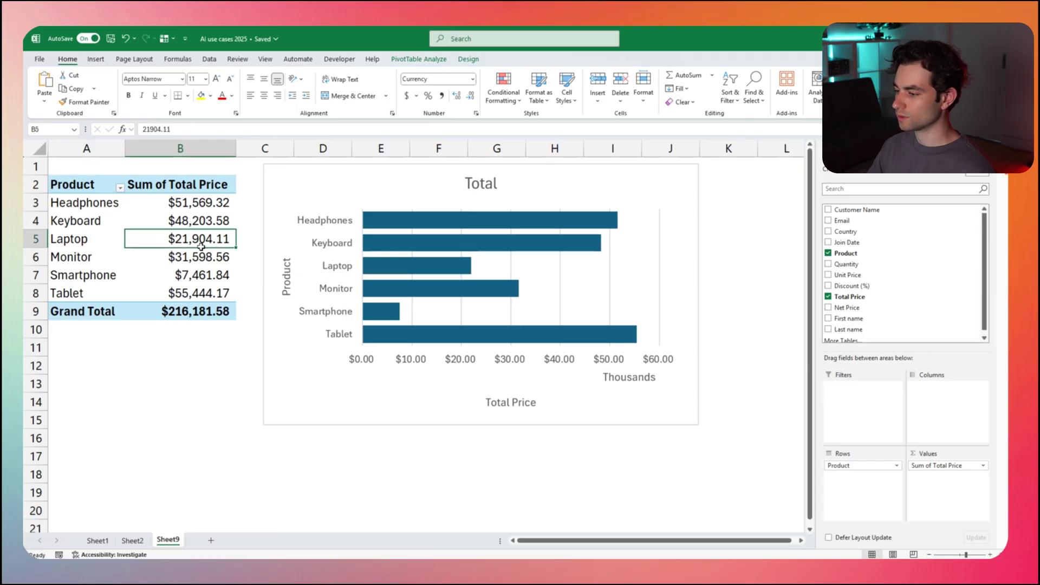
pyautogui.click(206, 256)
pyautogui.click(205, 275)
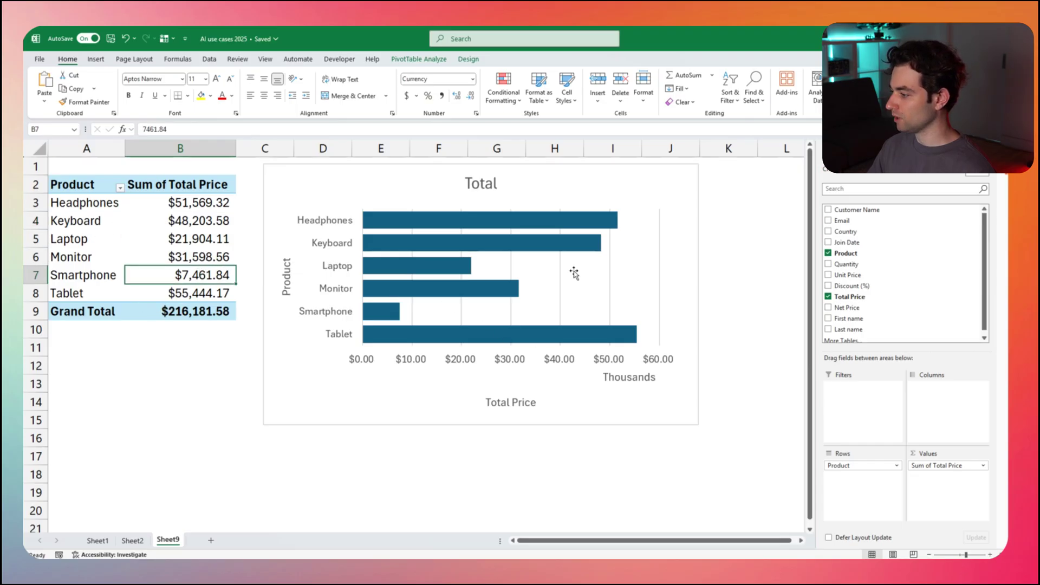
pyautogui.scroll(-1, 725, 382)
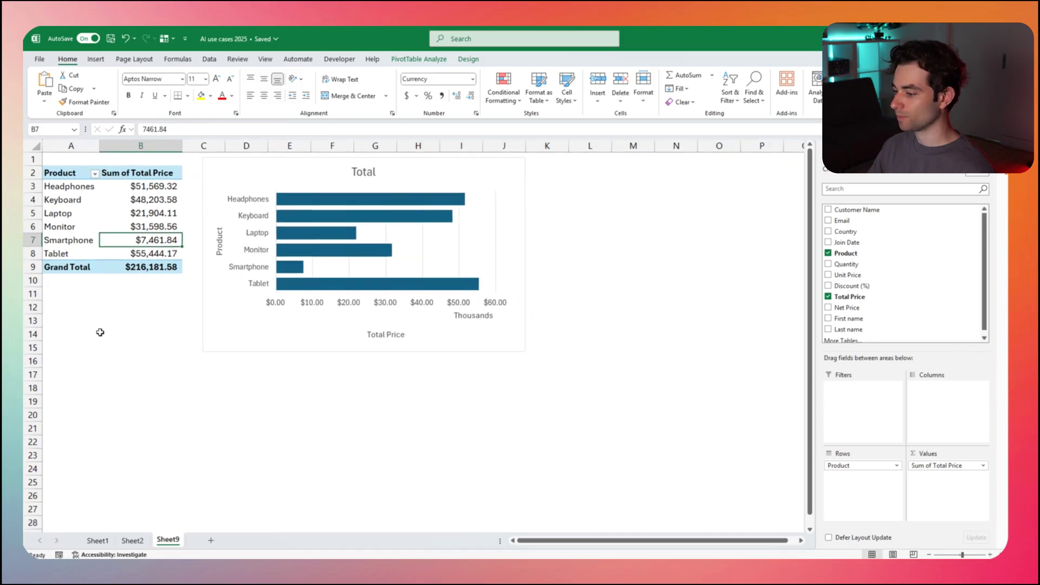
pyautogui.click(96, 541)
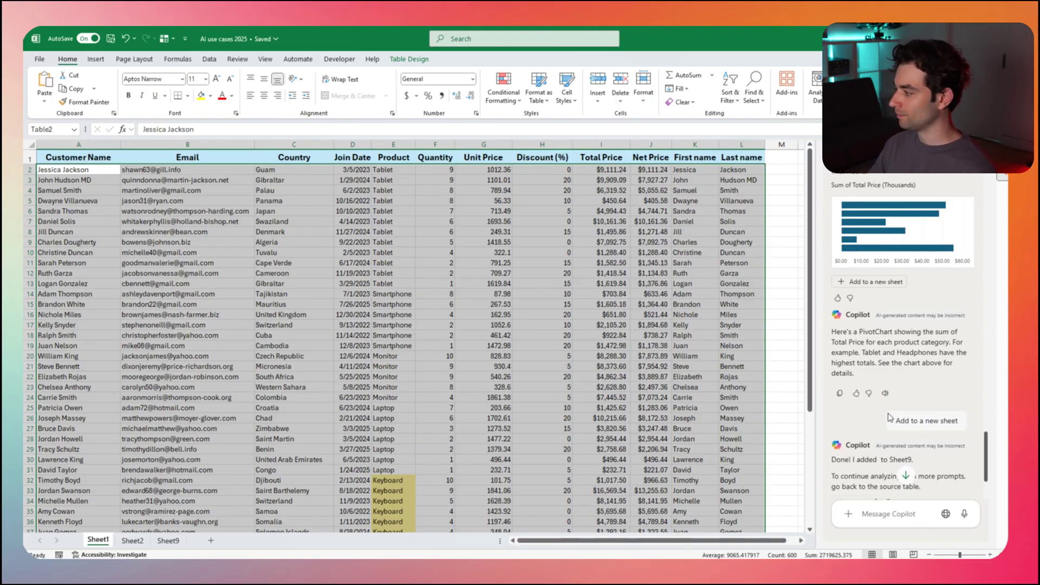
pyautogui.scroll(5, 989, 365)
pyautogui.scroll(-5, 989, 366)
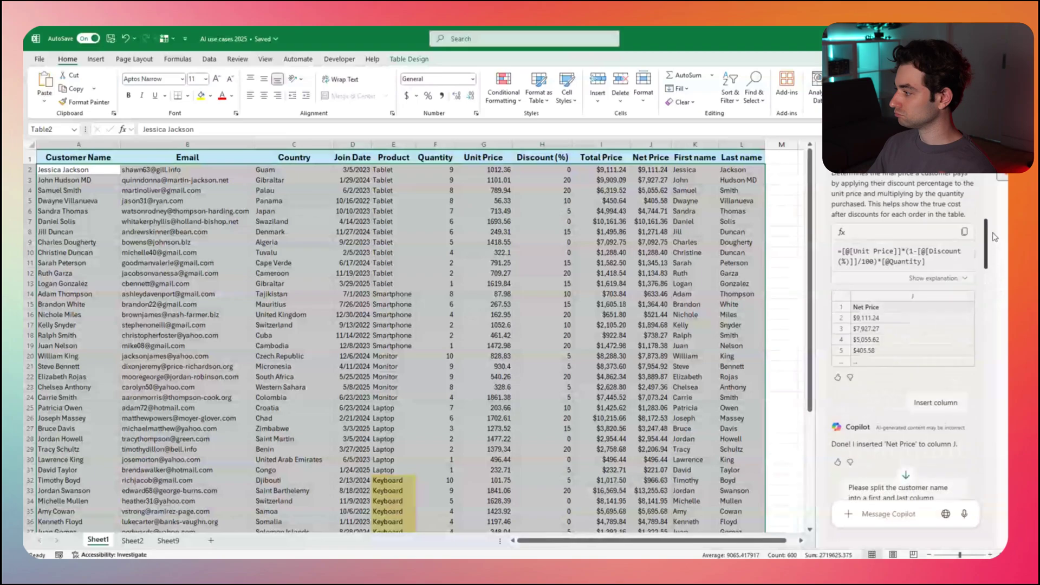
pyautogui.scroll(4, 987, 383)
pyautogui.moveTo(987, 383); pyautogui.dragTo(985, 428)
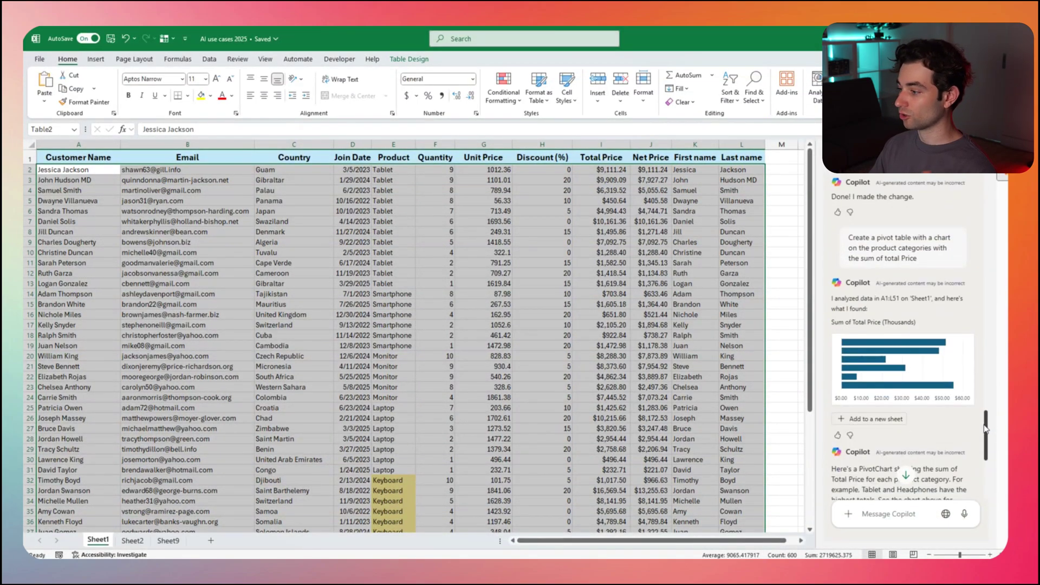
pyautogui.scroll(-5, 984, 428)
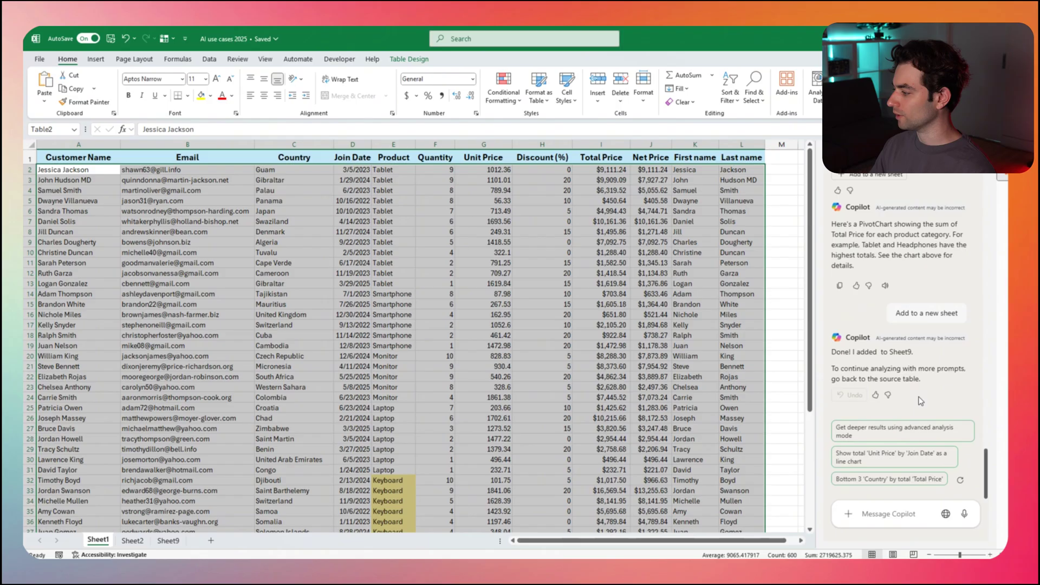
pyautogui.click(849, 516)
pyautogui.click(873, 465)
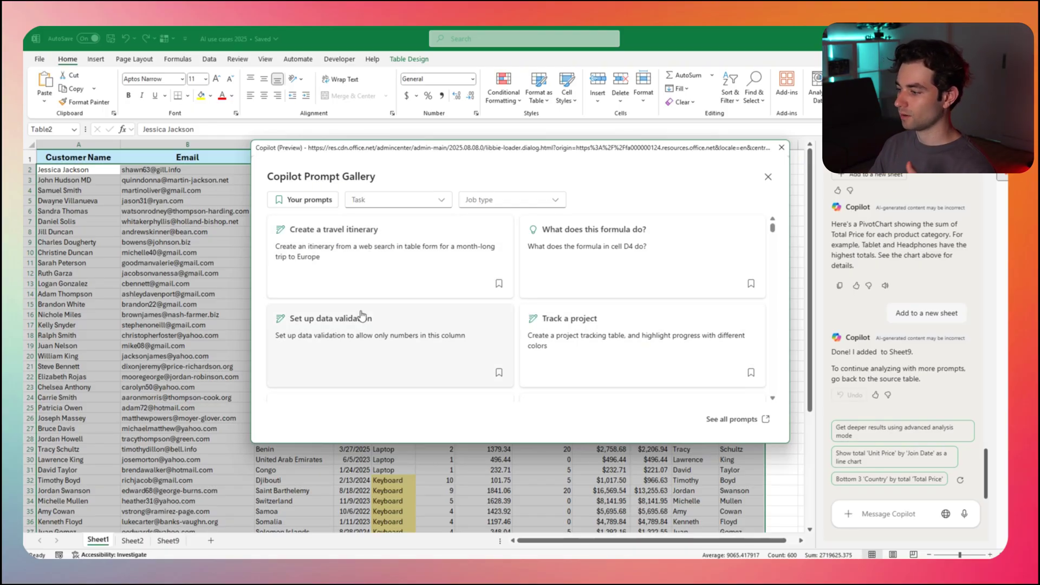
pyautogui.click(420, 200)
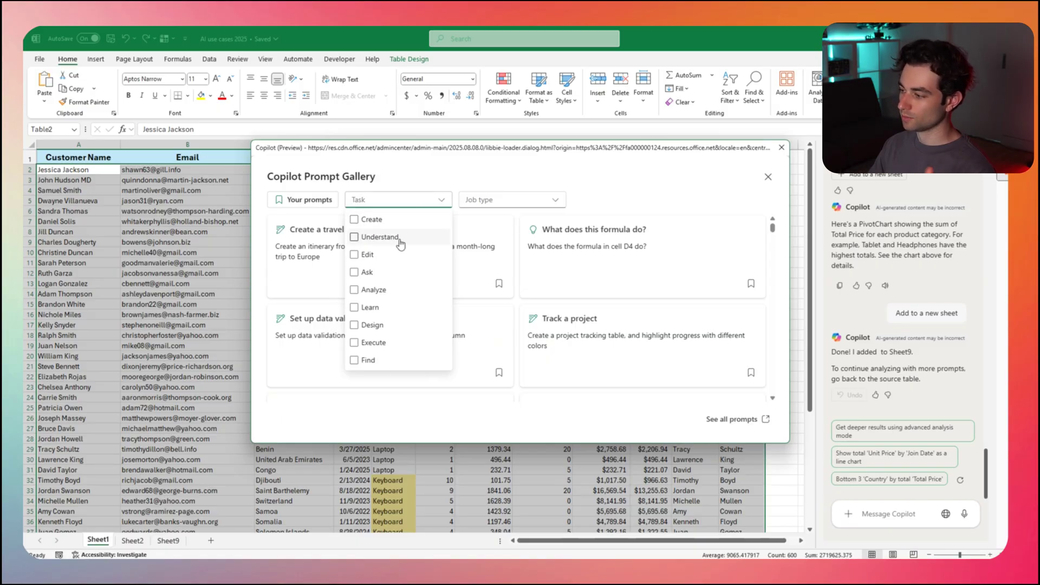
pyautogui.click(357, 220)
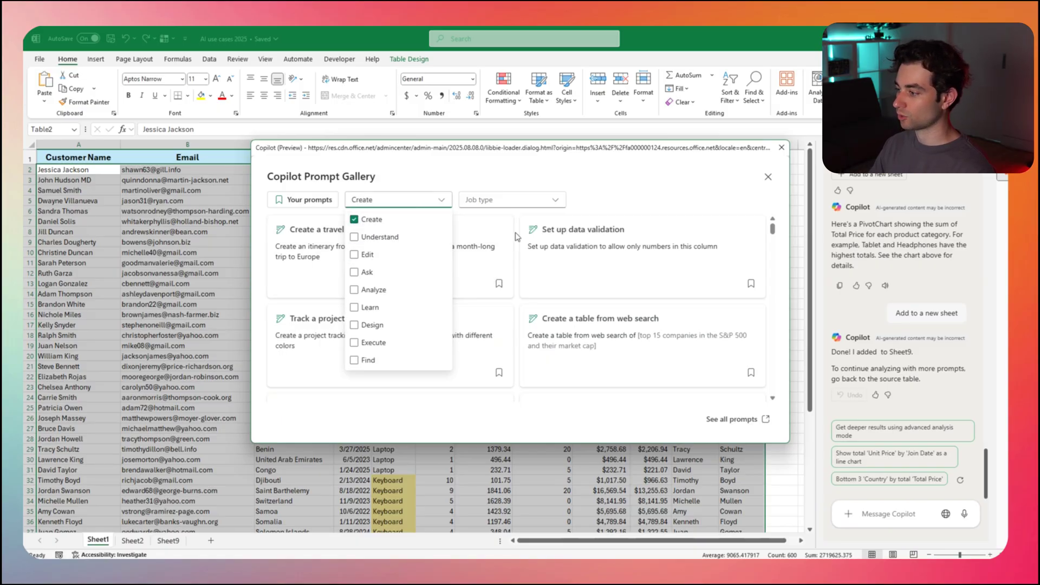
pyautogui.scroll(-3, 370, 280)
pyautogui.scroll(-2, 370, 280)
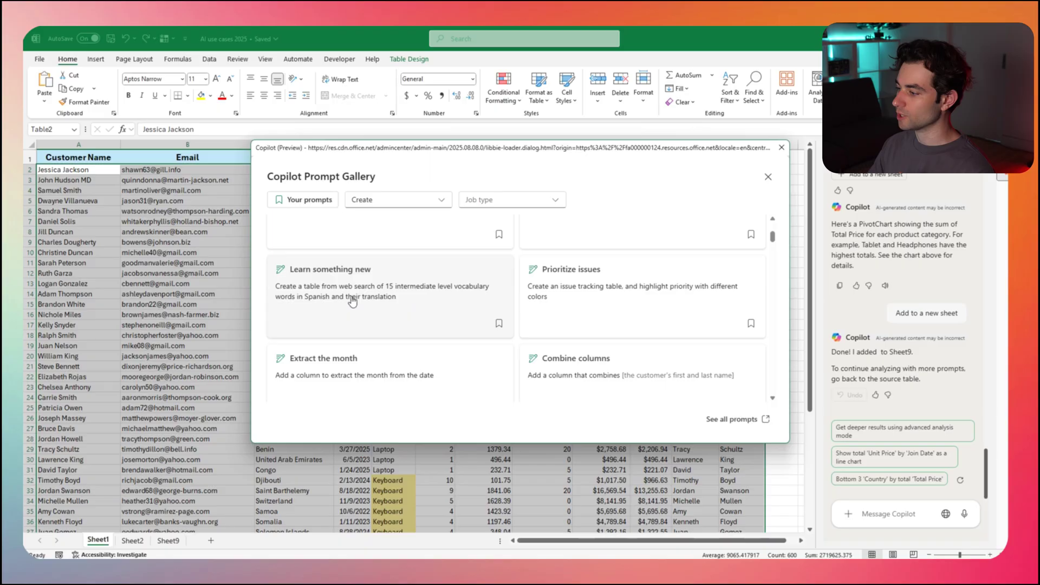
pyautogui.scroll(-2, 347, 298)
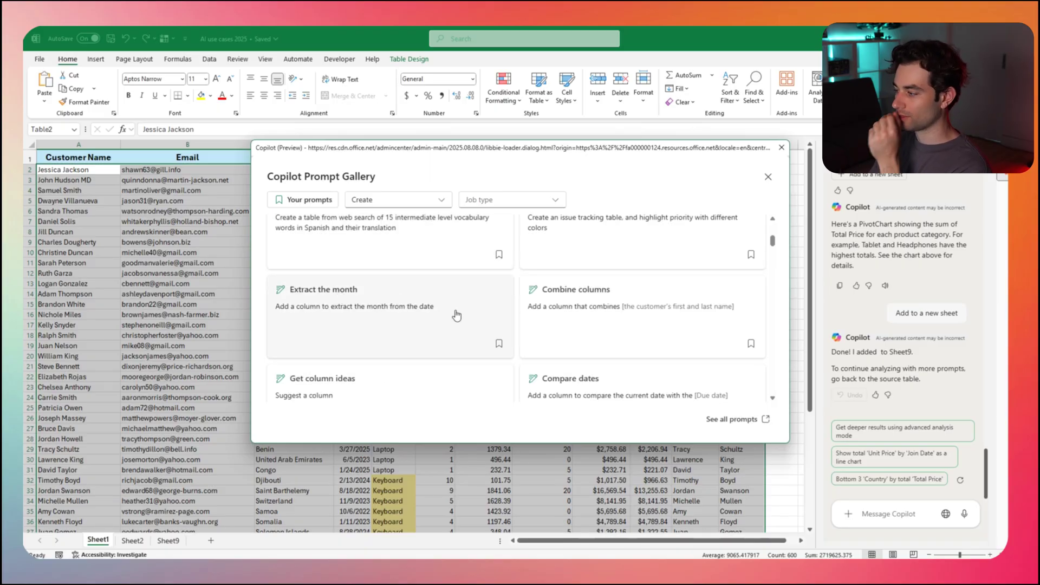
pyautogui.press('Escape')
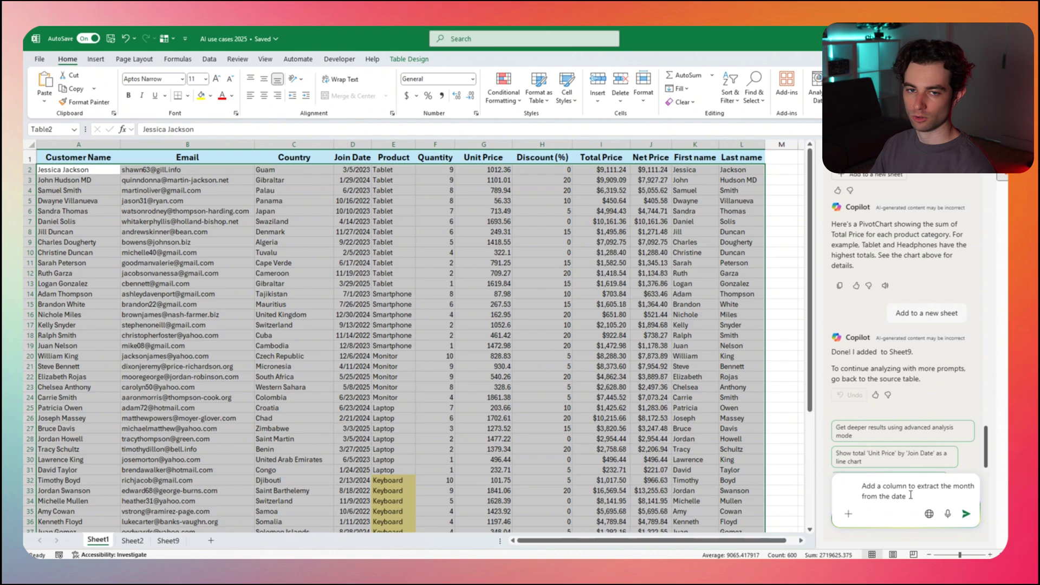
pyautogui.moveTo(913, 494); pyautogui.dragTo(864, 480)
pyautogui.press('BackSpace')
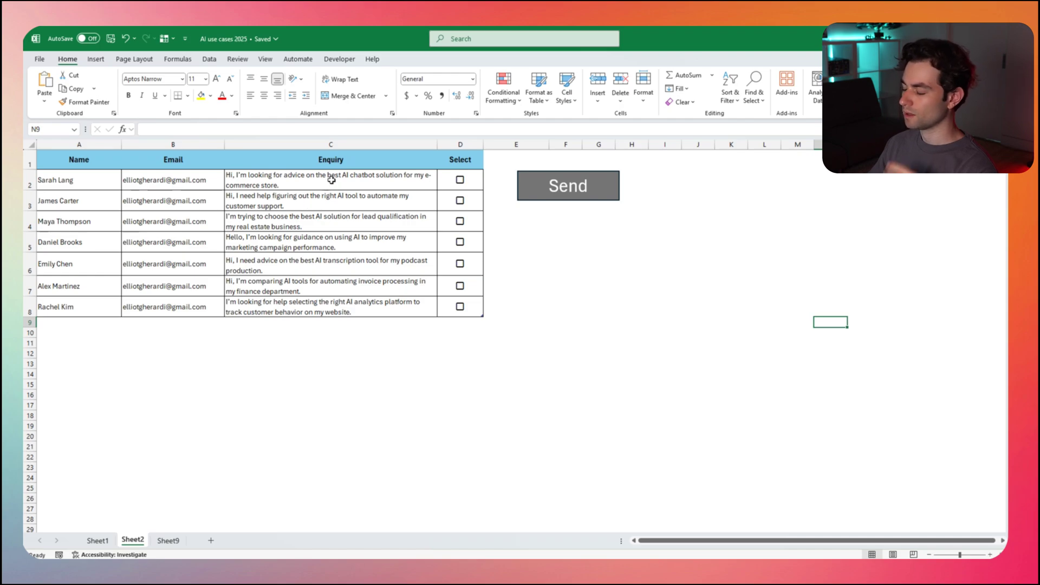
# Test the D2–D4 Select checkboxes, leave them all unticked, and show the Developer tab.
pyautogui.moveTo(332, 180); pyautogui.dragTo(306, 310)
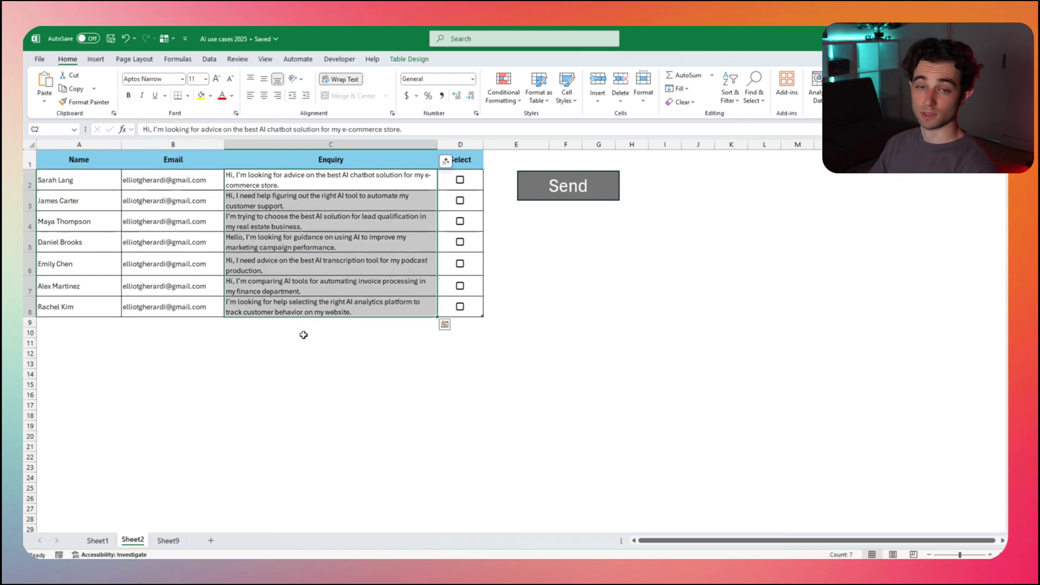
pyautogui.click(334, 353)
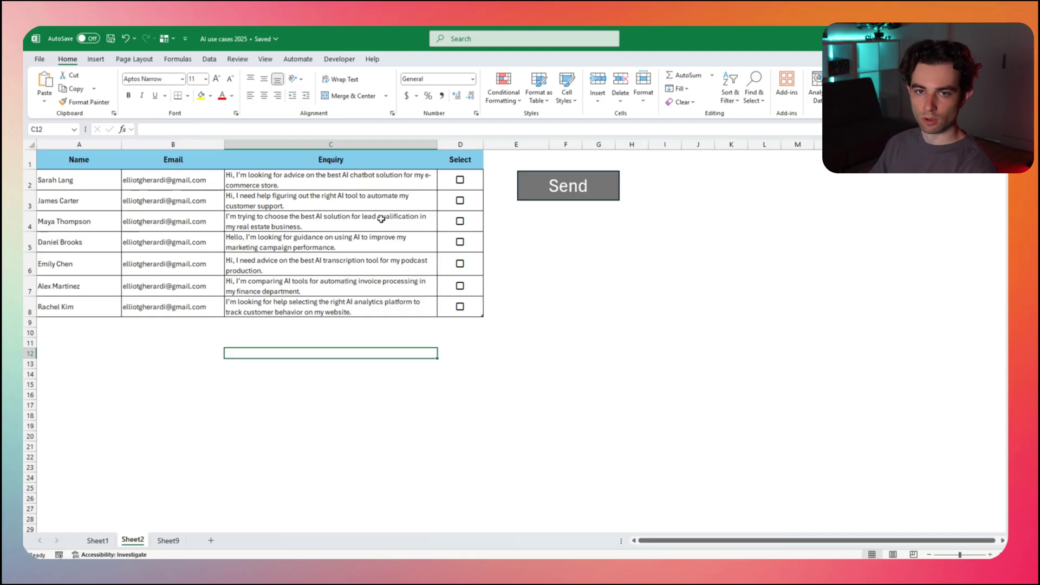
pyautogui.click(460, 179)
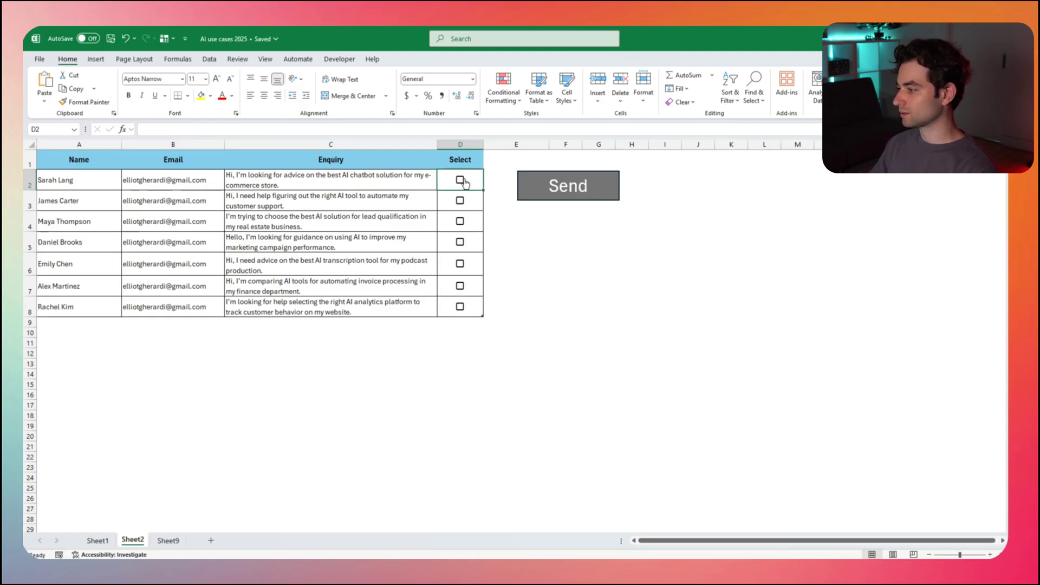
pyautogui.click(460, 200)
pyautogui.click(460, 221)
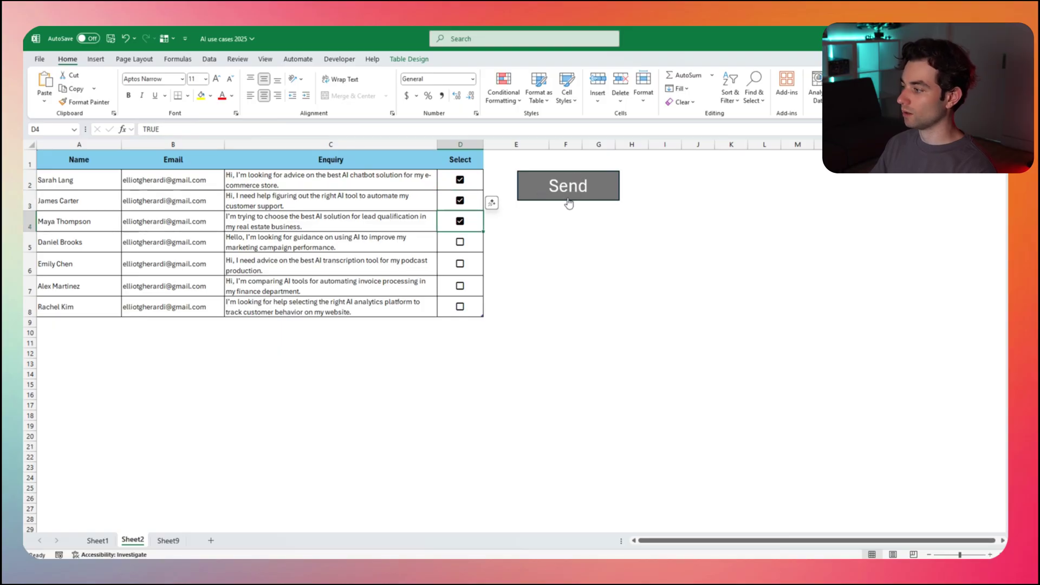
pyautogui.click(460, 180)
pyautogui.click(459, 201)
pyautogui.click(459, 221)
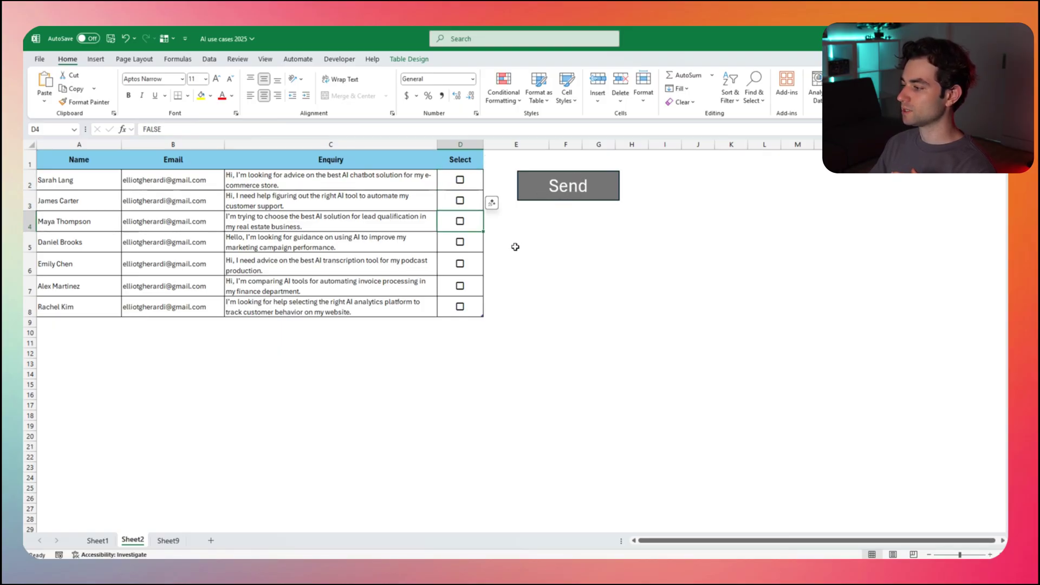
pyautogui.click(515, 246)
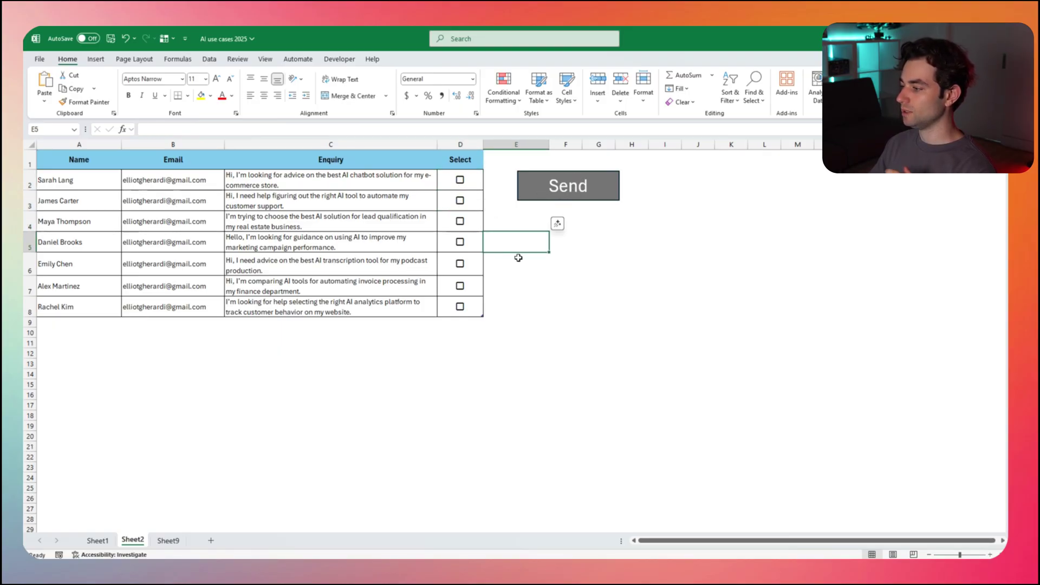
pyautogui.click(339, 59)
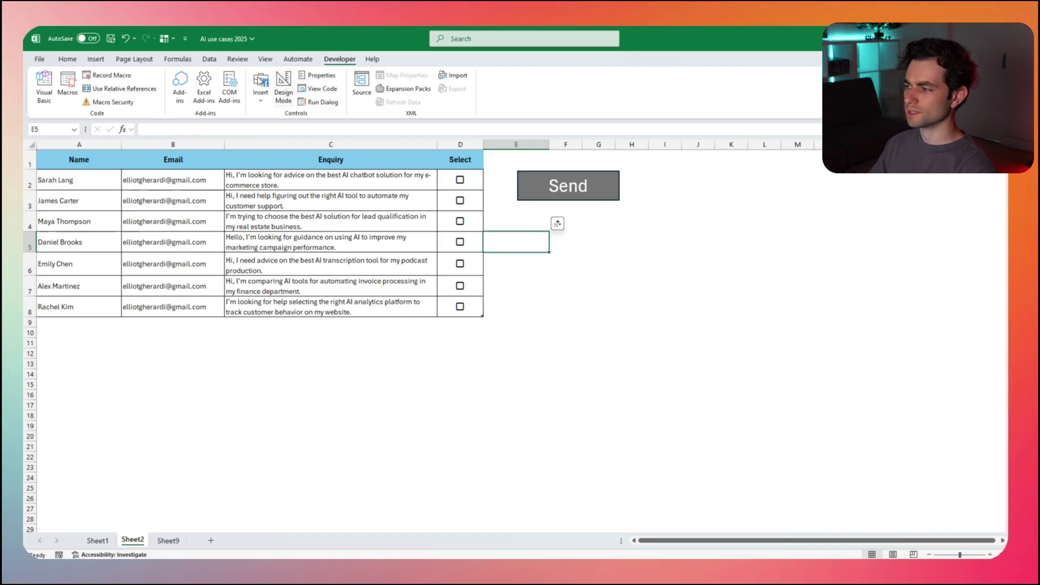
pyautogui.click(42, 61)
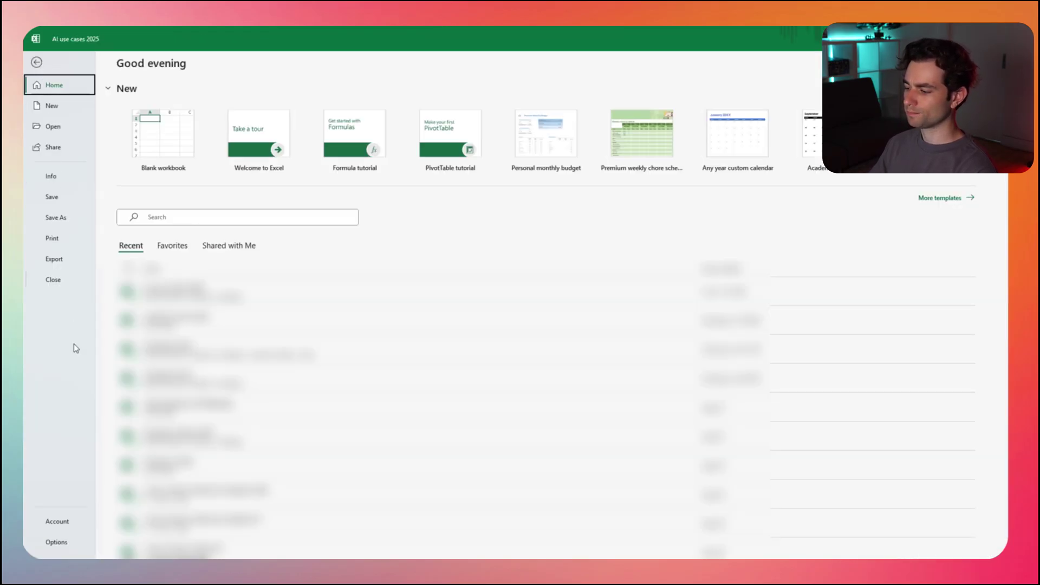
pyautogui.click(57, 542)
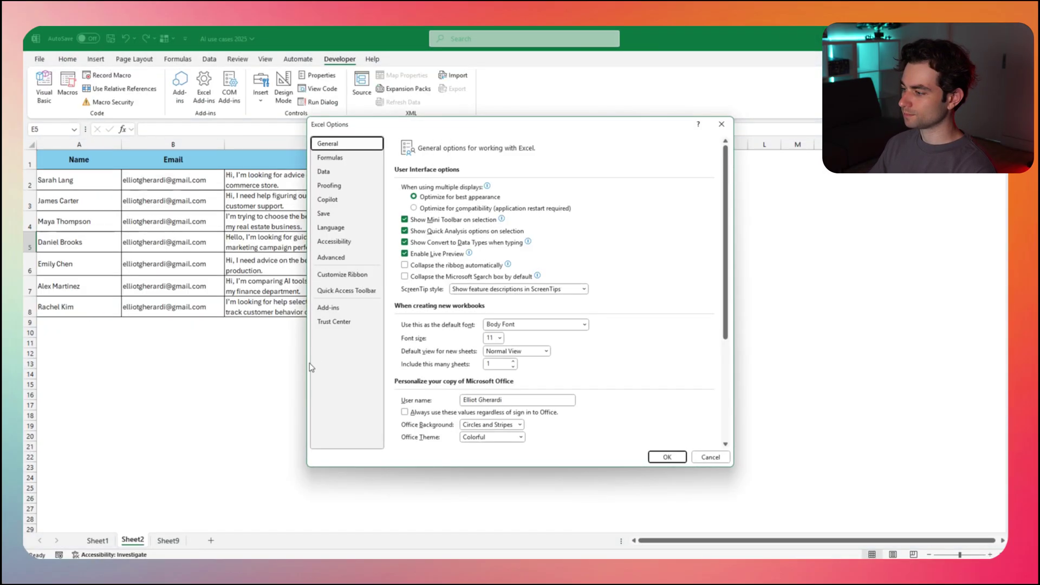
pyautogui.click(343, 275)
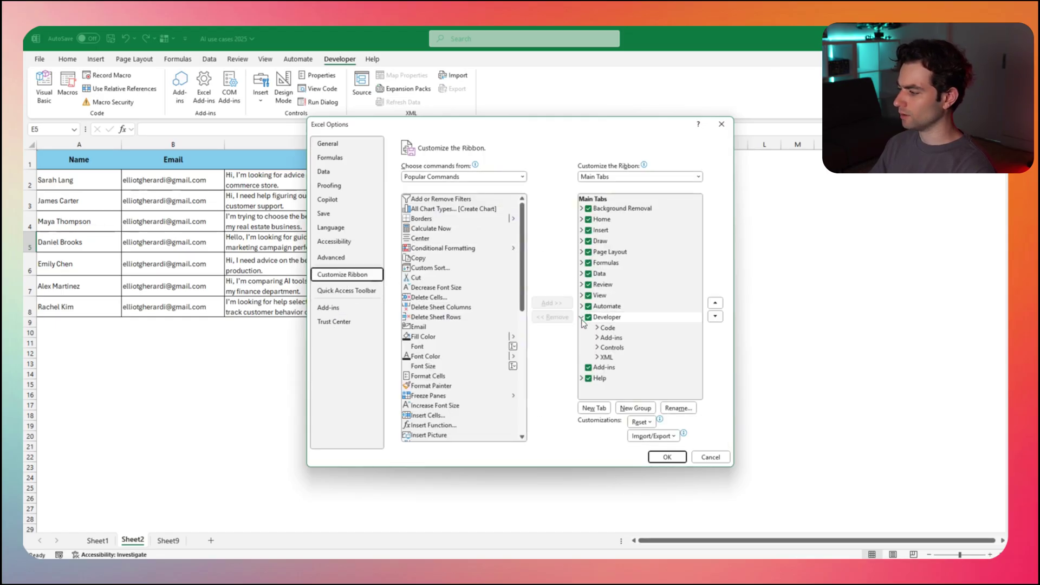
pyautogui.click(708, 458)
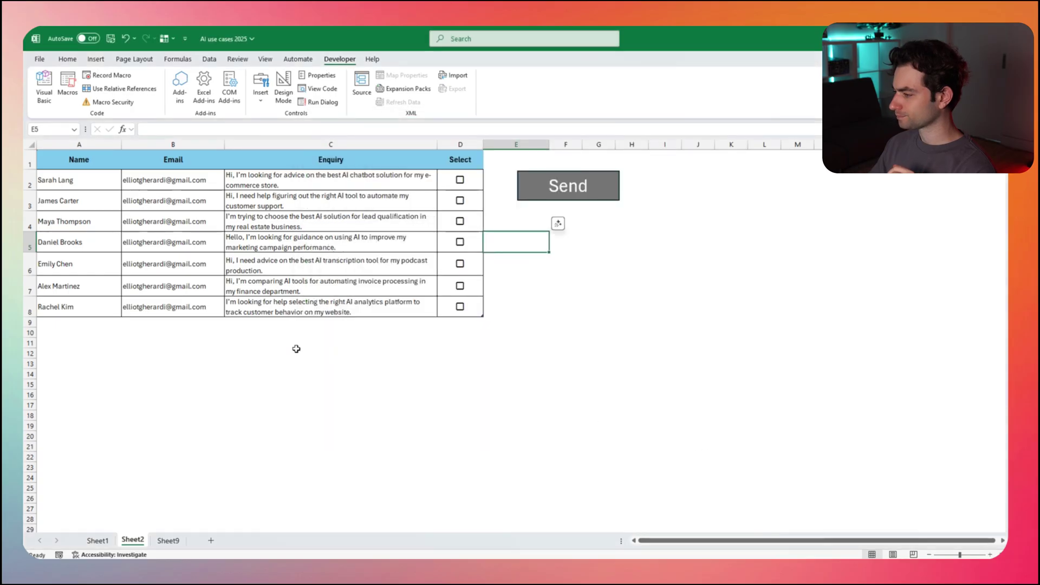
# Open the Visual Basic editor for the enquiries workbook.
pyautogui.click(44, 87)
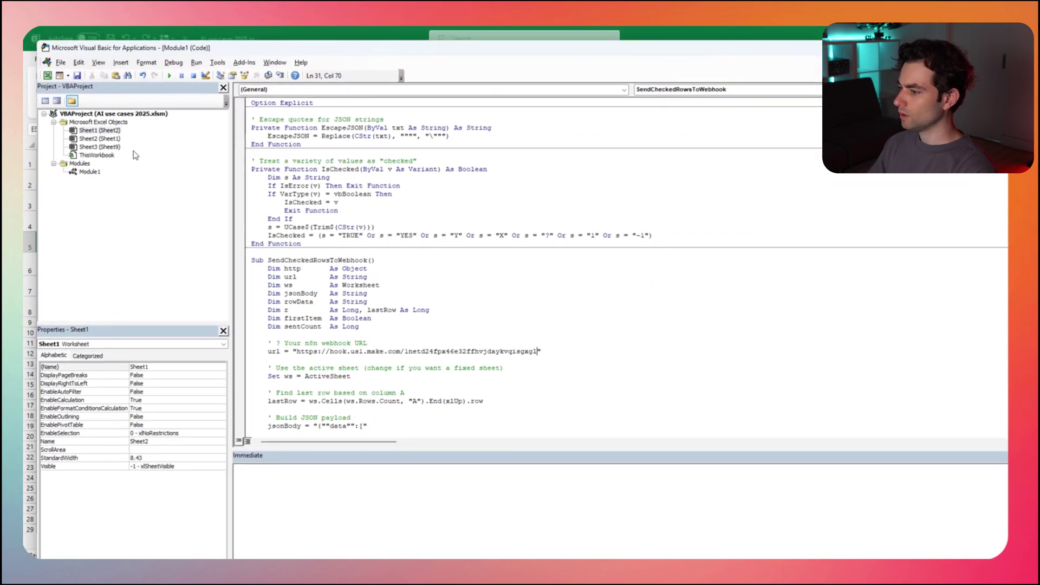
pyautogui.rightClick(81, 193)
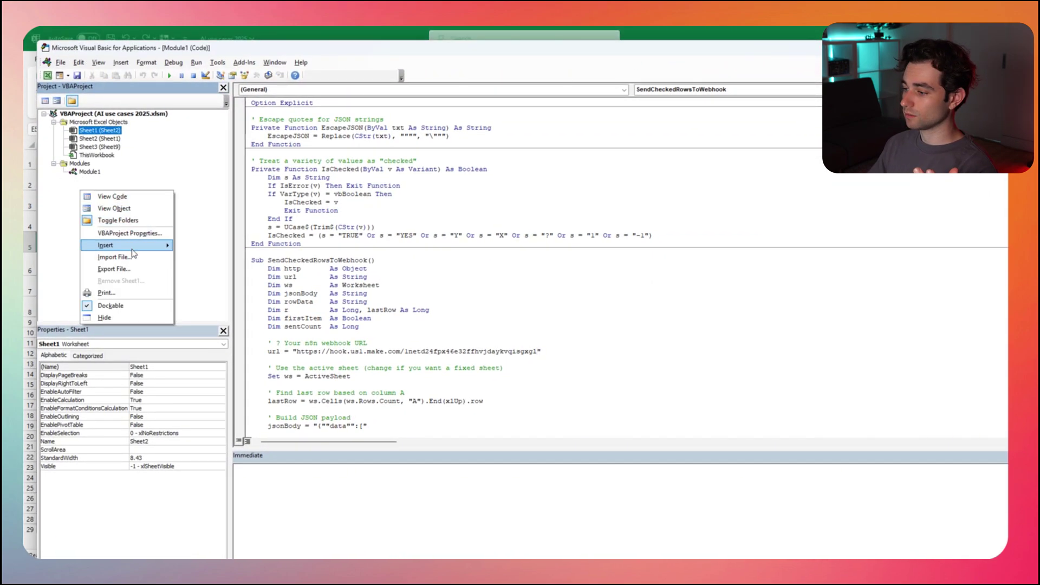
pyautogui.moveTo(133, 248)
pyautogui.click(206, 191)
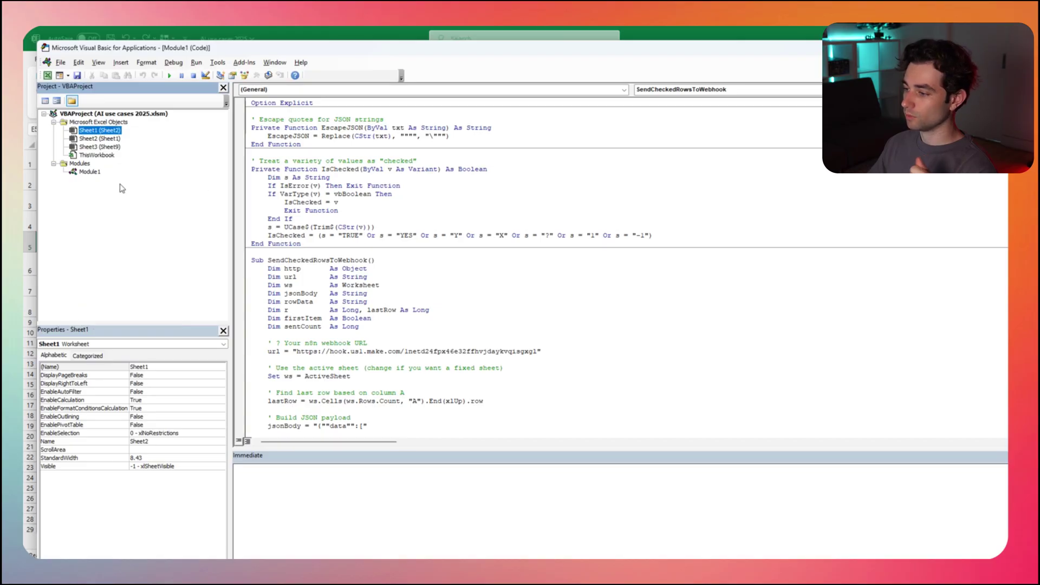
# Read the SendCheckedRowsToWebhook macro in Module1 and its Make webhook URL, then return to Make.
pyautogui.doubleClick(89, 172)
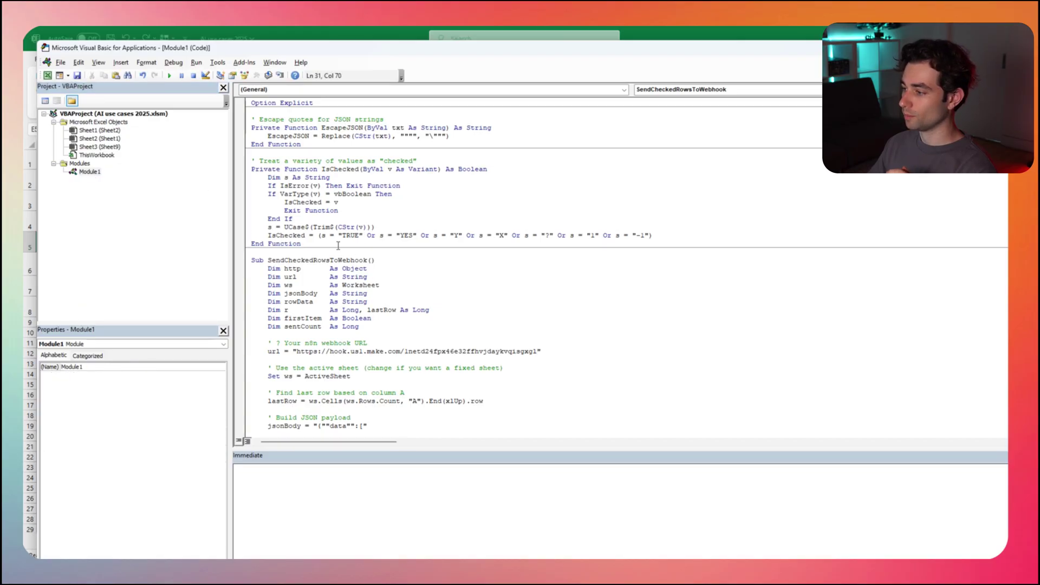
pyautogui.moveTo(252, 102); pyautogui.dragTo(404, 321)
pyautogui.scroll(-4, 403, 322)
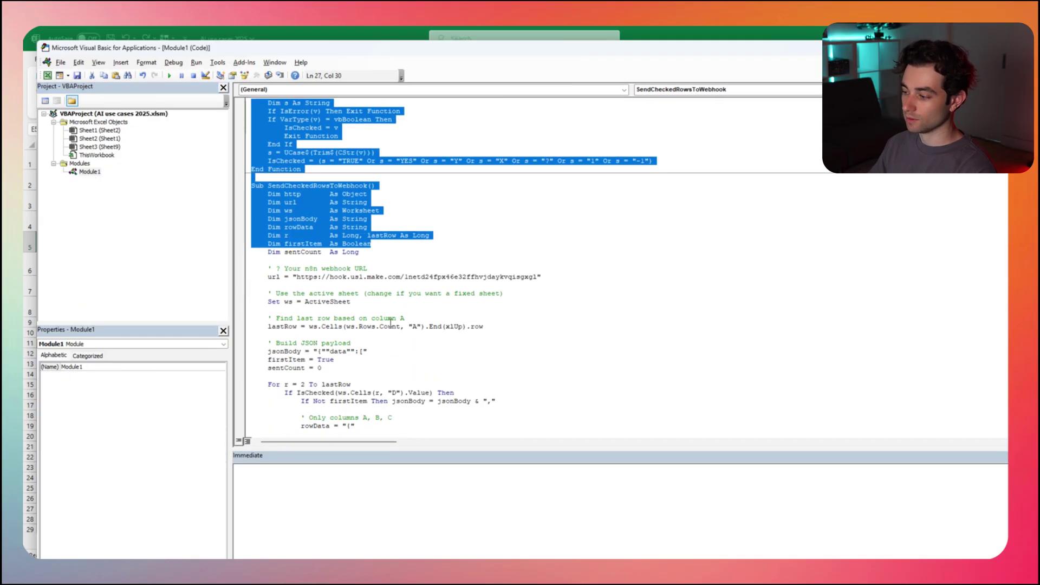
pyautogui.scroll(-12, 404, 322)
pyautogui.scroll(10, 460, 331)
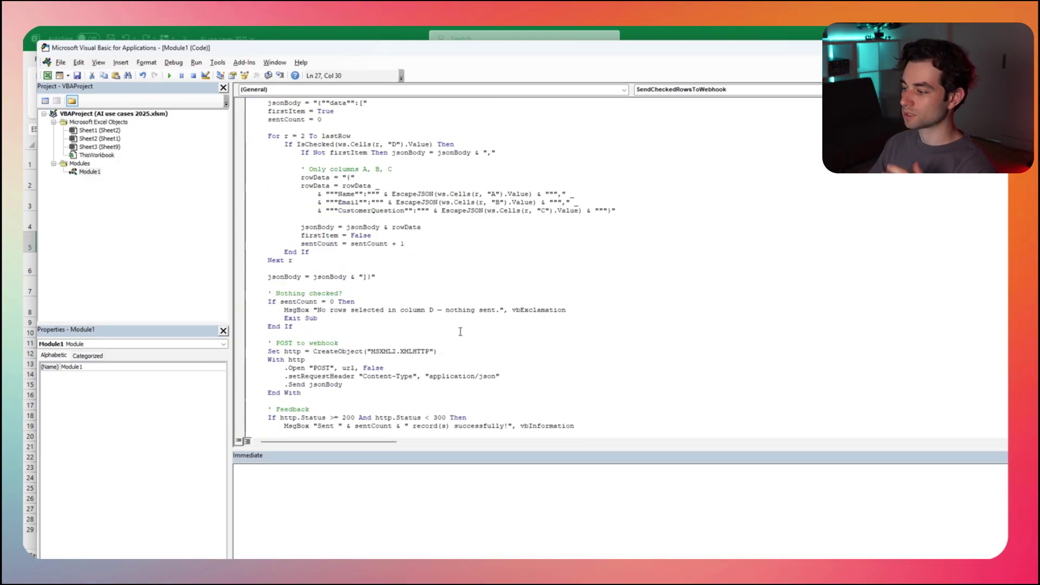
pyautogui.scroll(6, 461, 331)
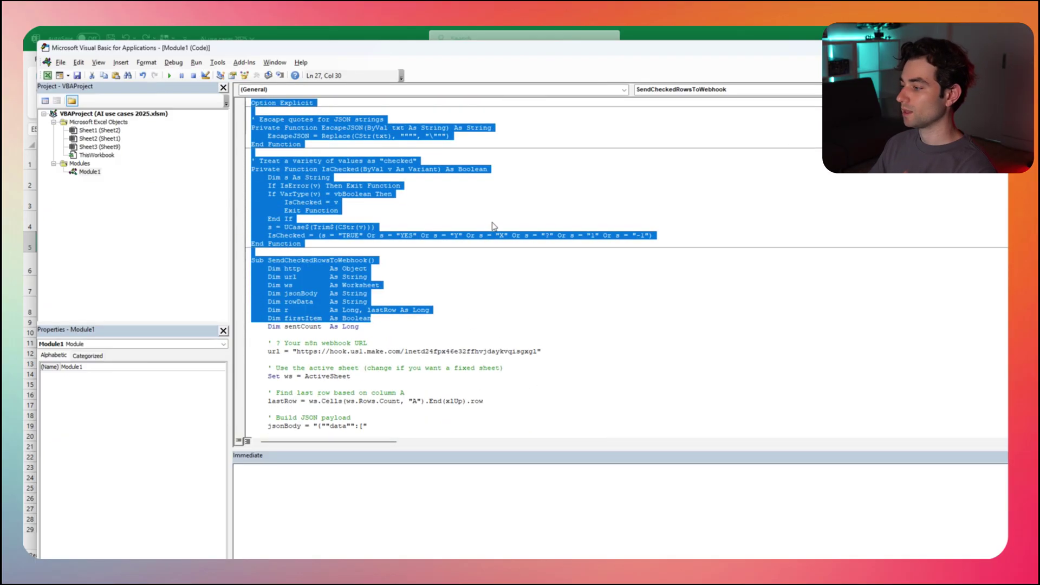
pyautogui.click(480, 204)
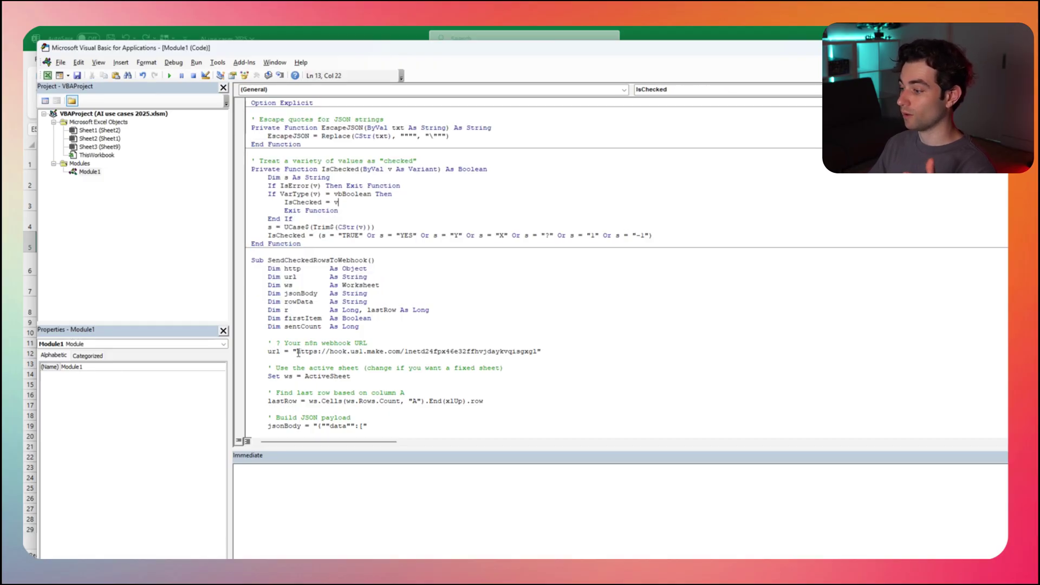
pyautogui.moveTo(298, 353); pyautogui.dragTo(537, 355)
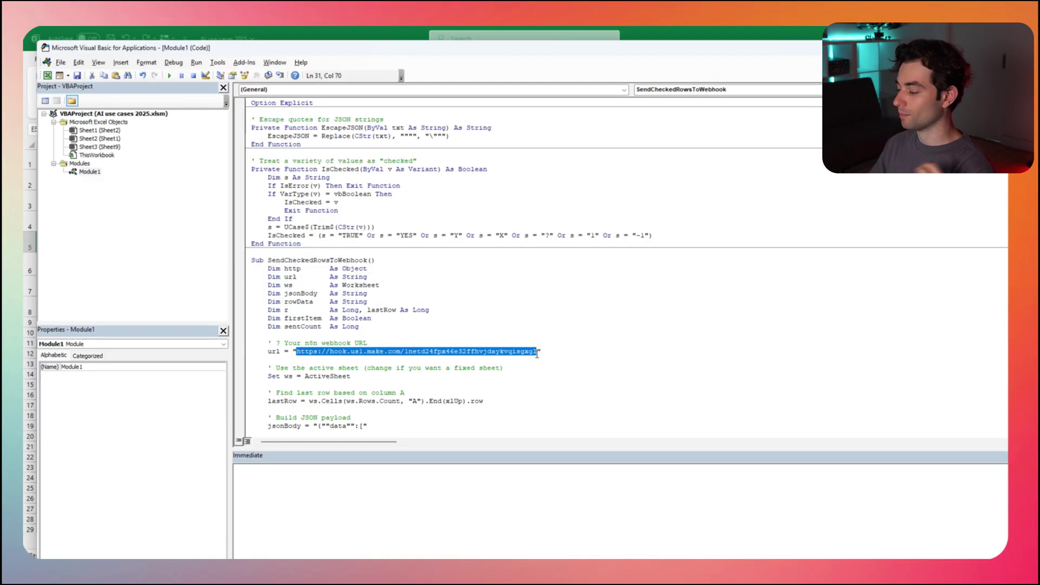
pyautogui.click(523, 336)
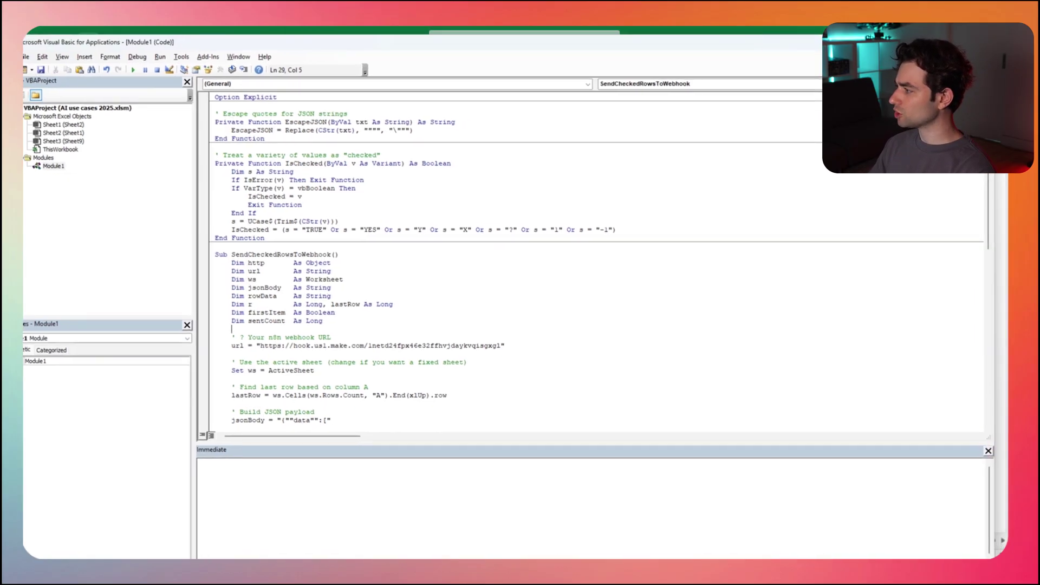
pyautogui.hotkey('alt', 'F11')
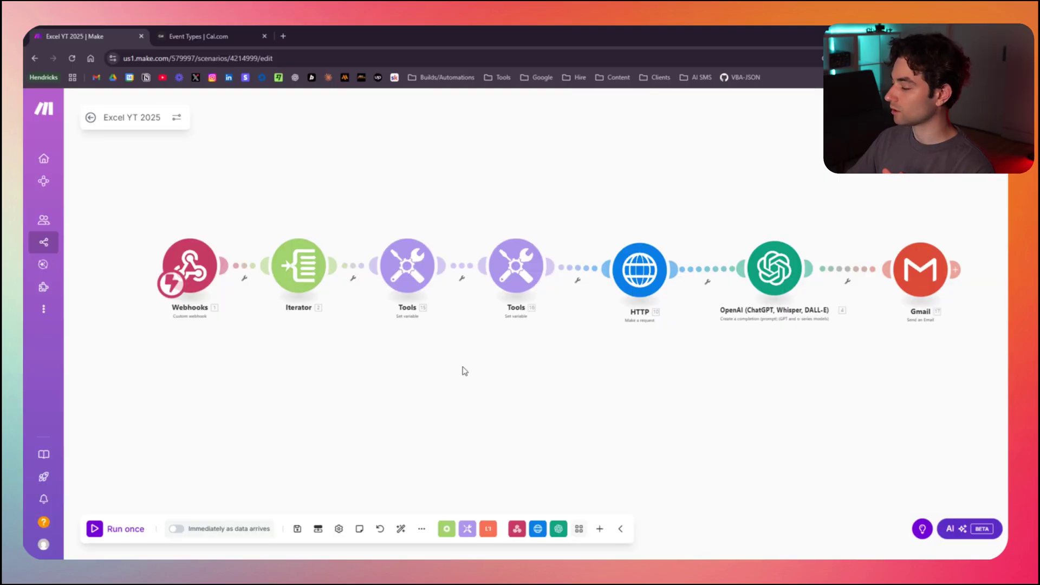
pyautogui.click(422, 529)
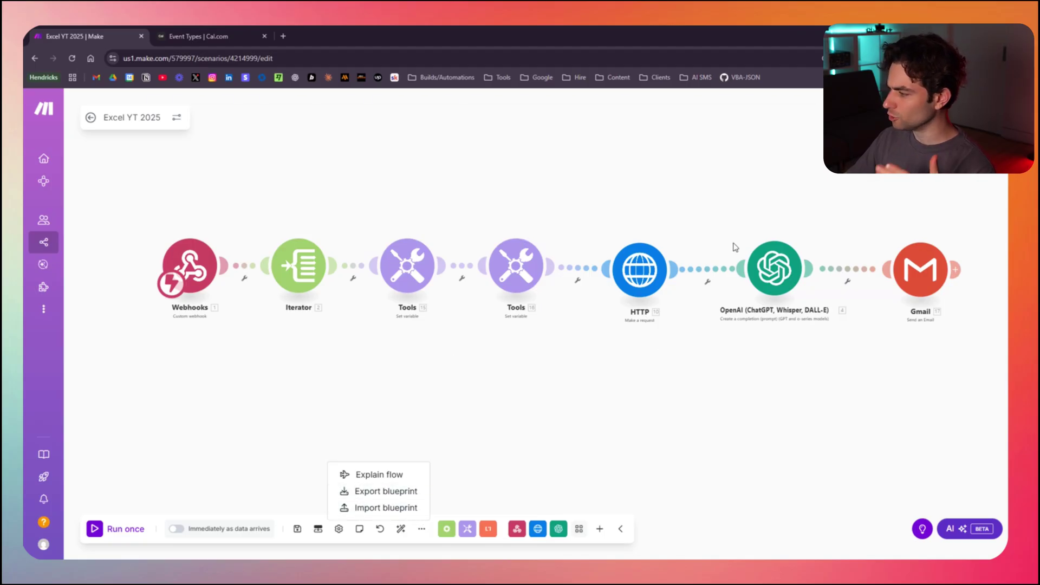
pyautogui.click(368, 328)
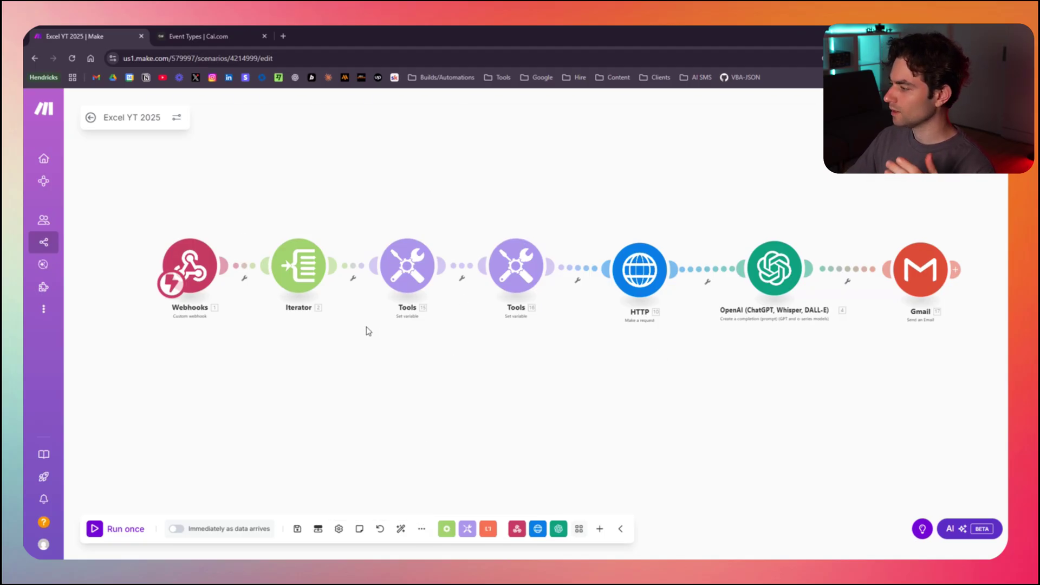
pyautogui.click(190, 271)
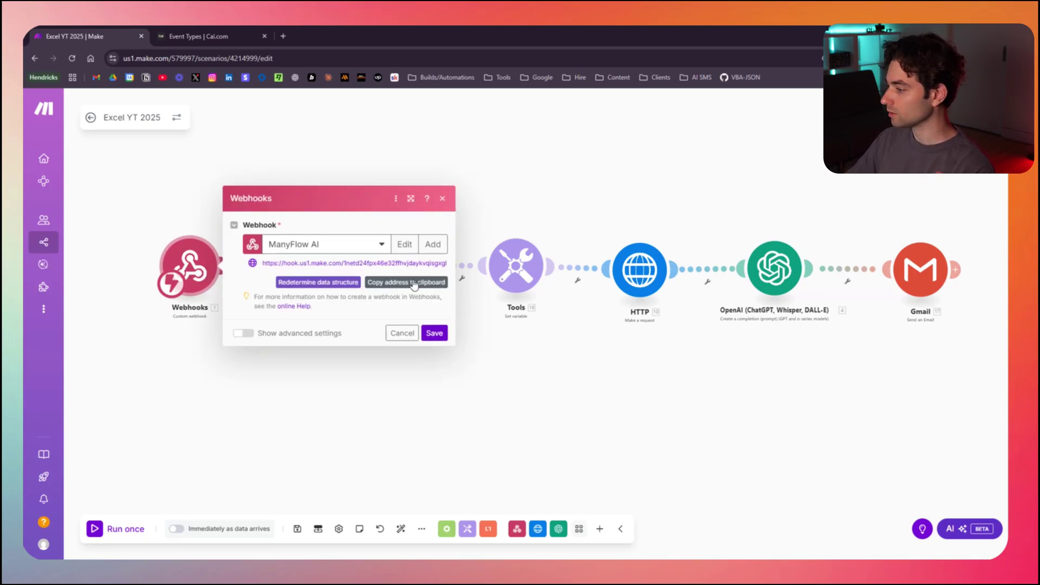
pyautogui.click(434, 333)
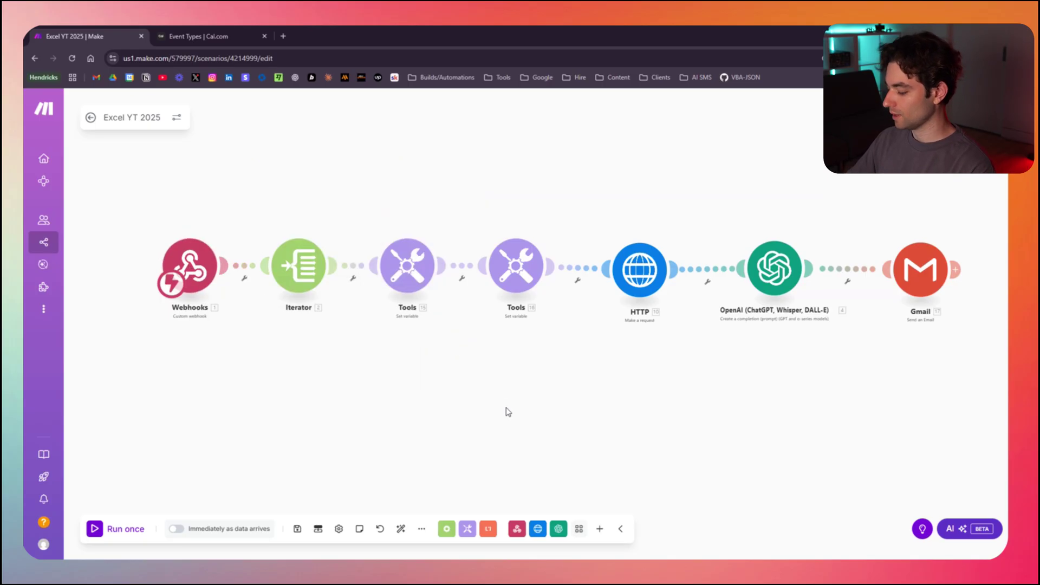
pyautogui.hotkey('alt', 'Tab')
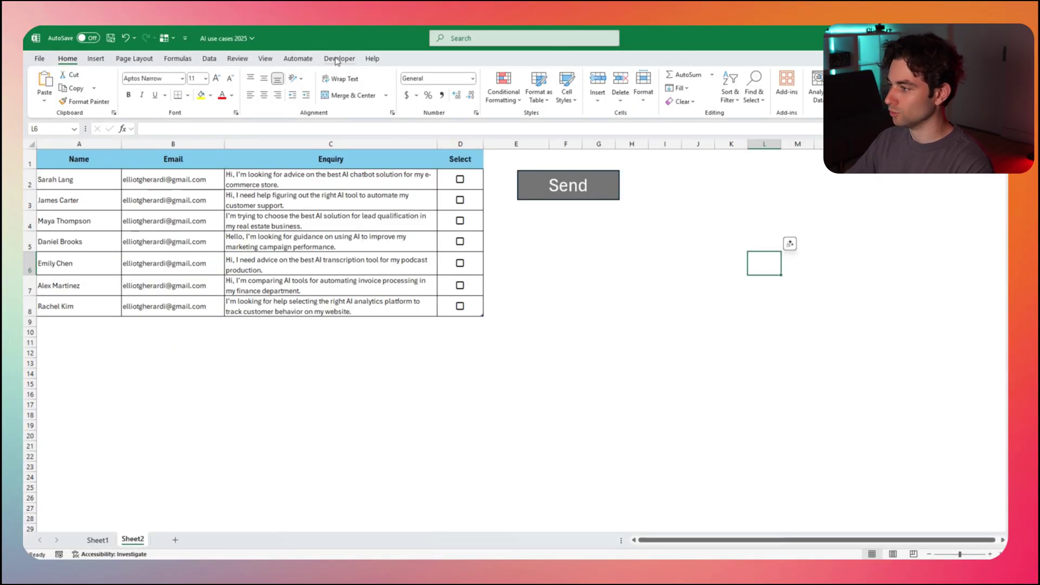
pyautogui.click(54, 92)
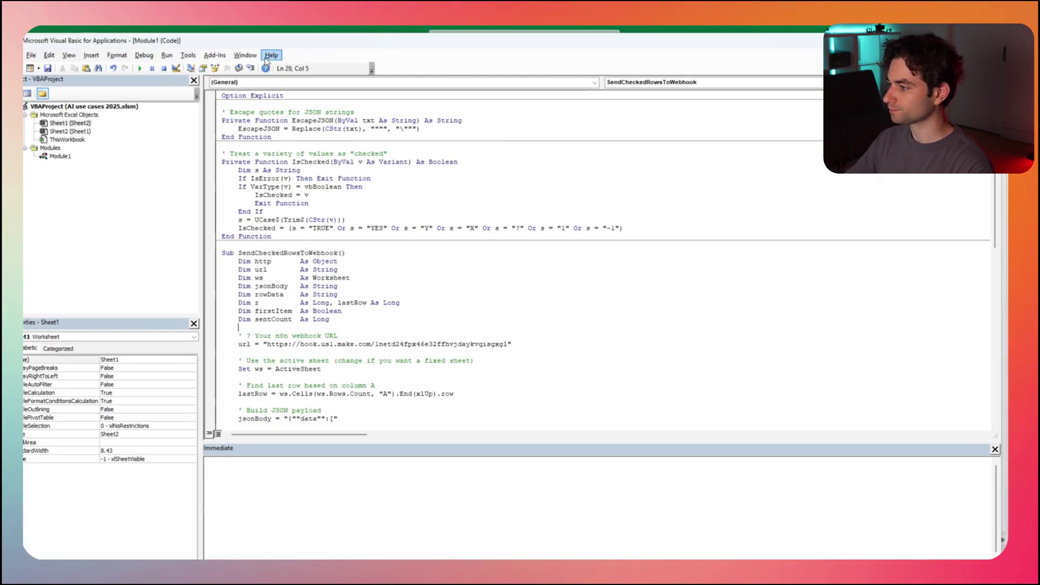
pyautogui.moveTo(274, 40); pyautogui.dragTo(304, 43)
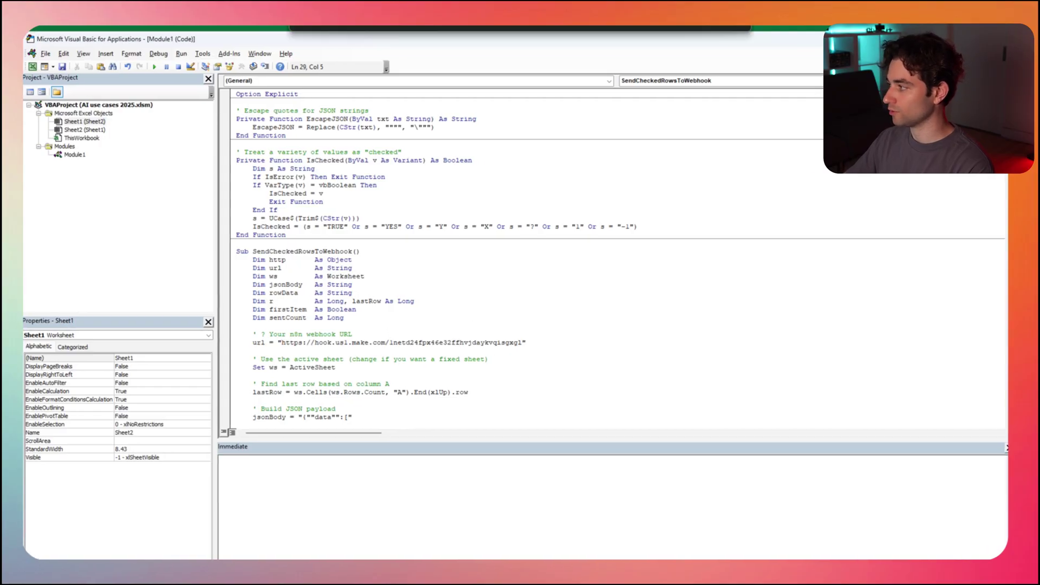
pyautogui.click(250, 325)
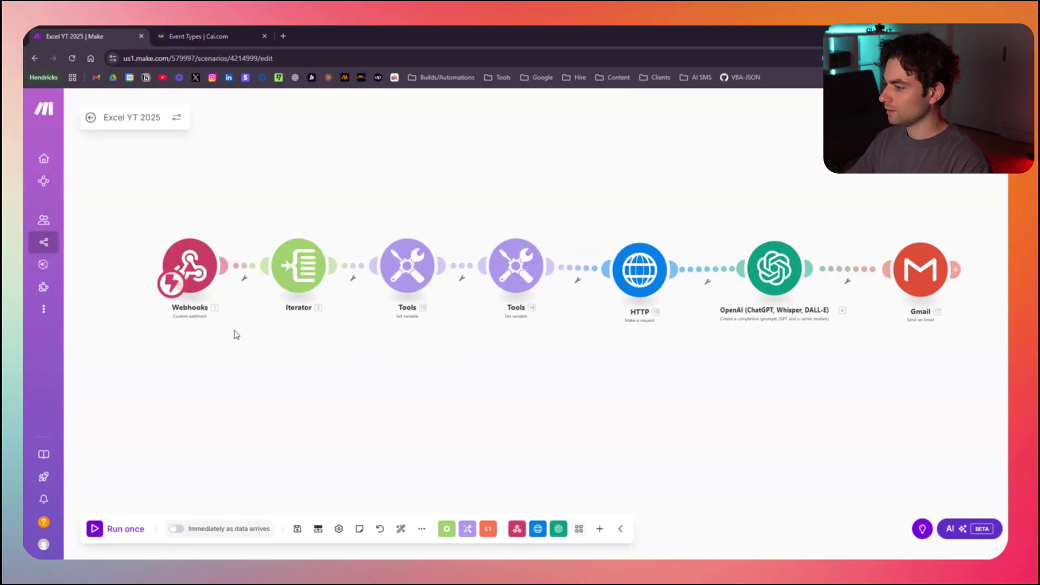
# Run only the Webhooks module so it waits for incoming data.
pyautogui.scroll(3, 237, 335)
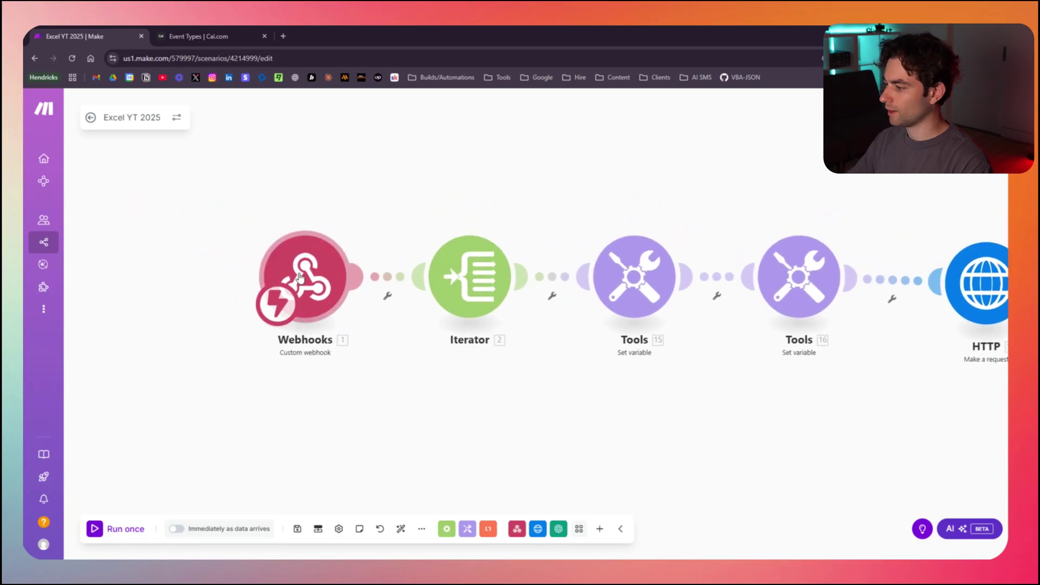
pyautogui.rightClick(303, 279)
pyautogui.click(357, 301)
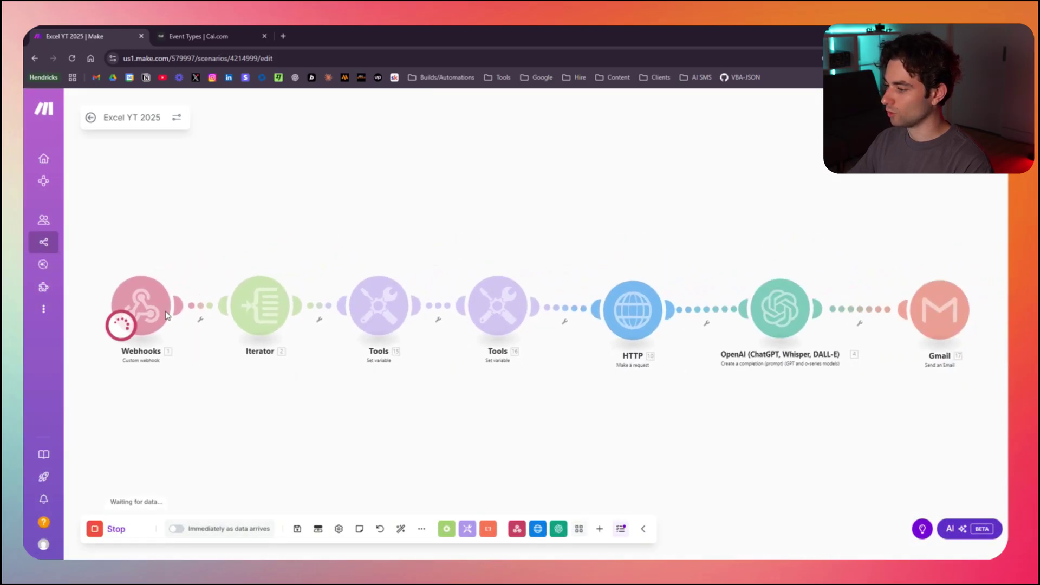
# Tick the Select boxes for rows 2 and 3 and send them to the webhook.
pyautogui.hotkey('alt', 'Tab')
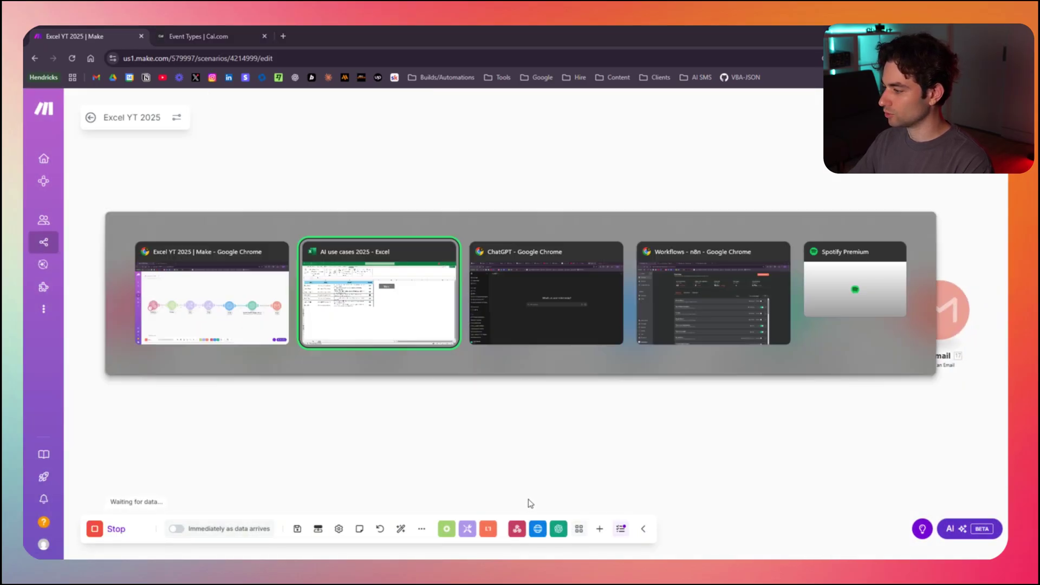
pyautogui.click(519, 268)
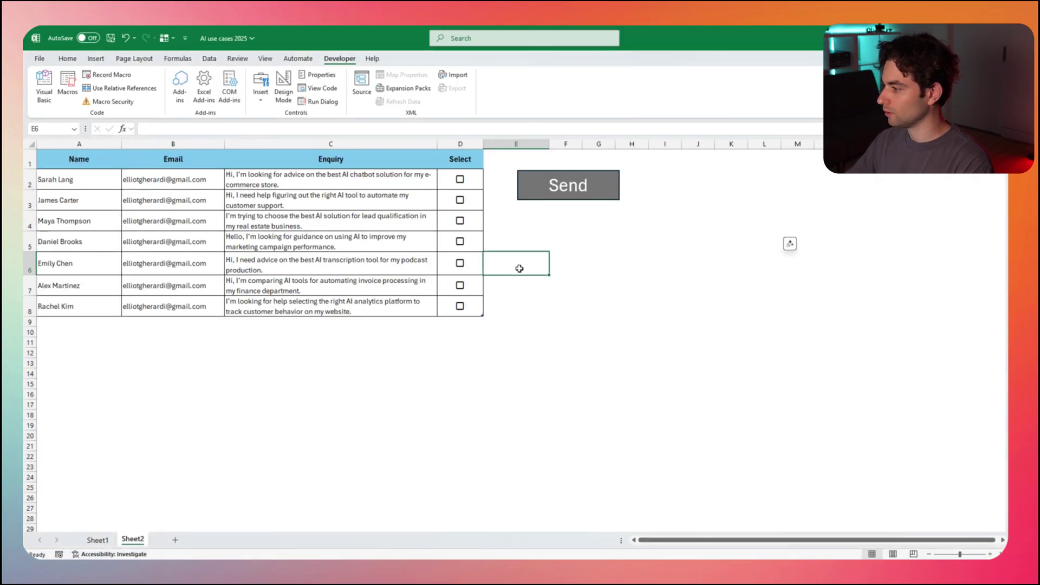
pyautogui.click(460, 180)
pyautogui.click(460, 200)
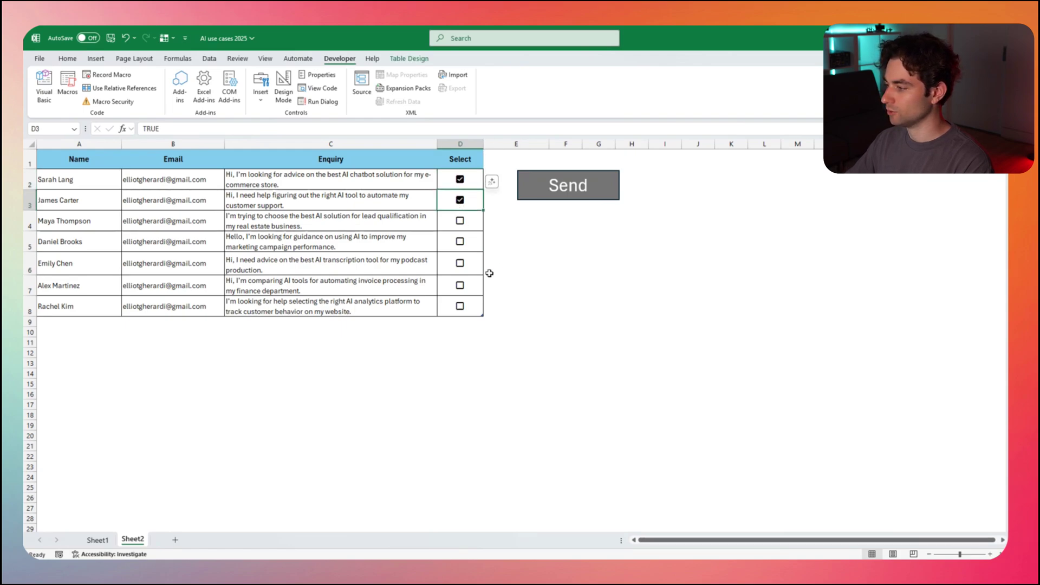
pyautogui.click(490, 272)
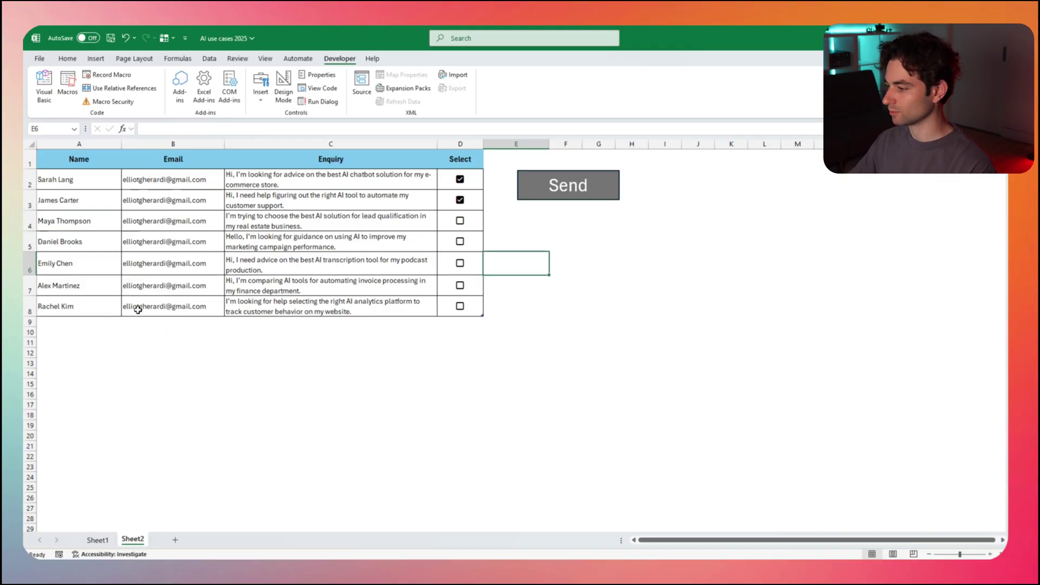
pyautogui.click(569, 188)
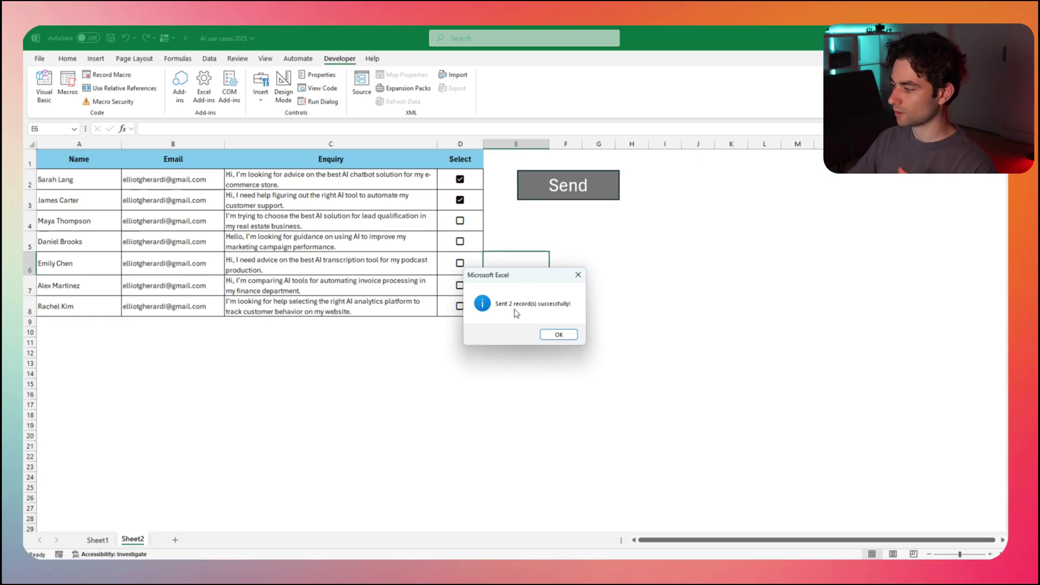
pyautogui.click(559, 334)
# Inspect the webhook's received bundle, expanding the data array and both customer records.
pyautogui.hotkey('alt', 'Tab')
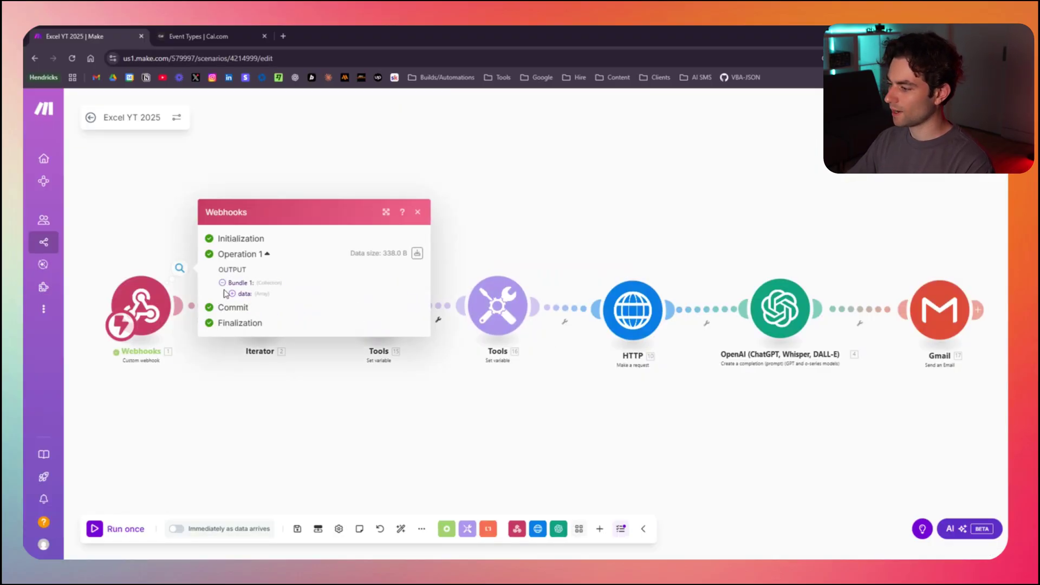
pyautogui.hscroll(-3, 254, 283)
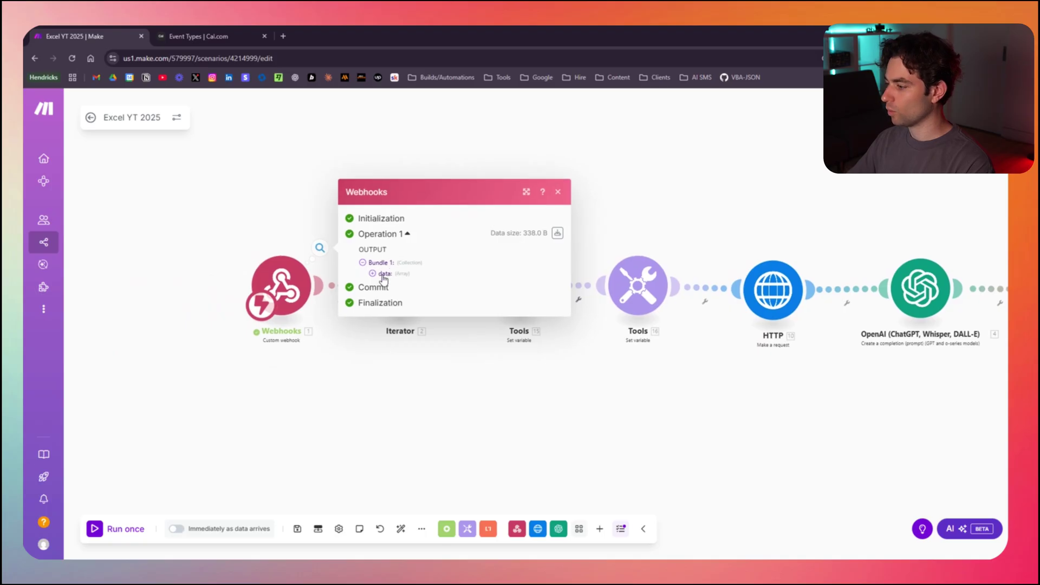
pyautogui.click(372, 272)
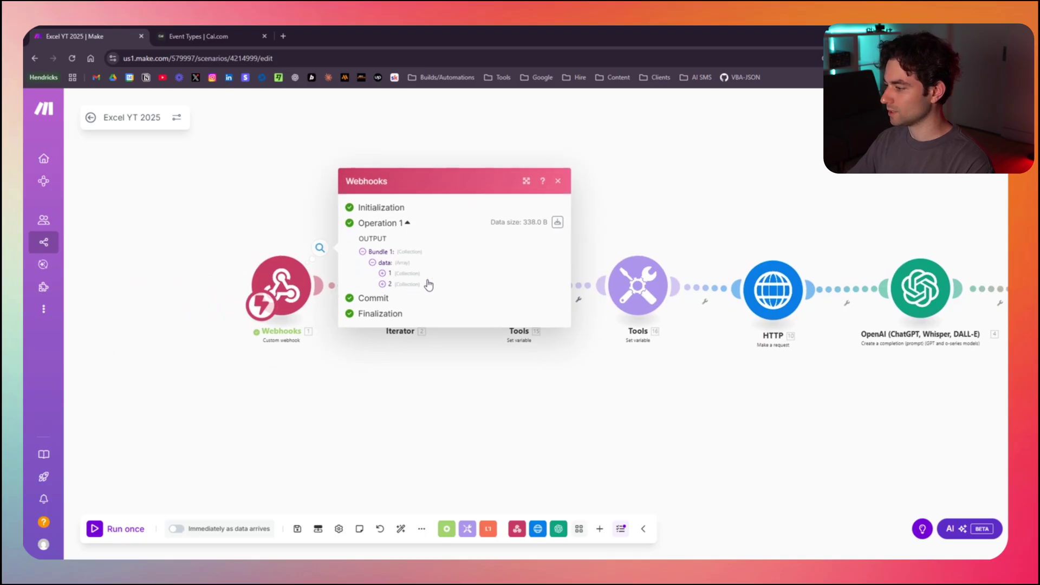
pyautogui.click(383, 274)
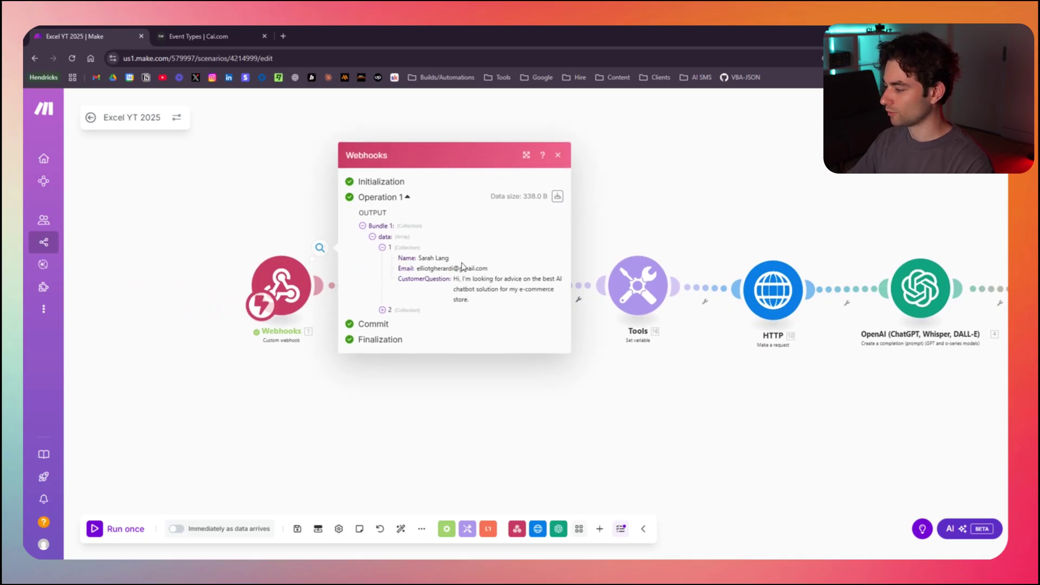
pyautogui.click(383, 310)
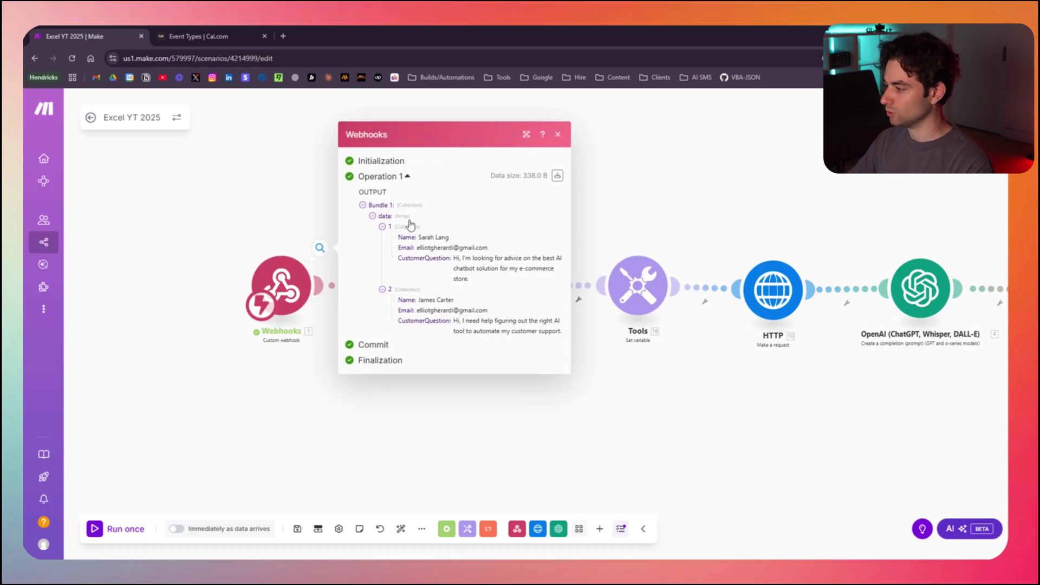
pyautogui.click(490, 410)
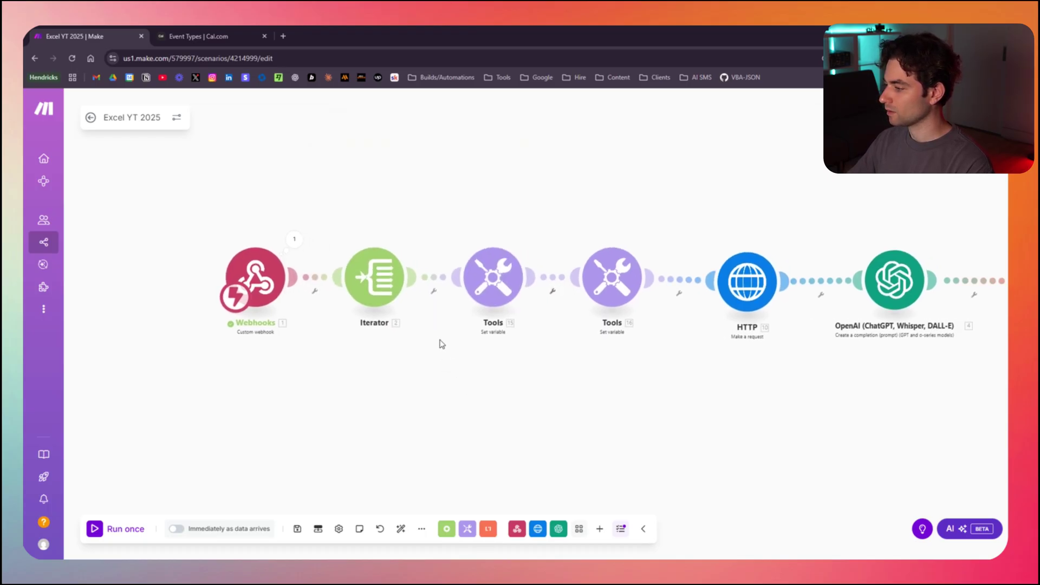
pyautogui.click(387, 281)
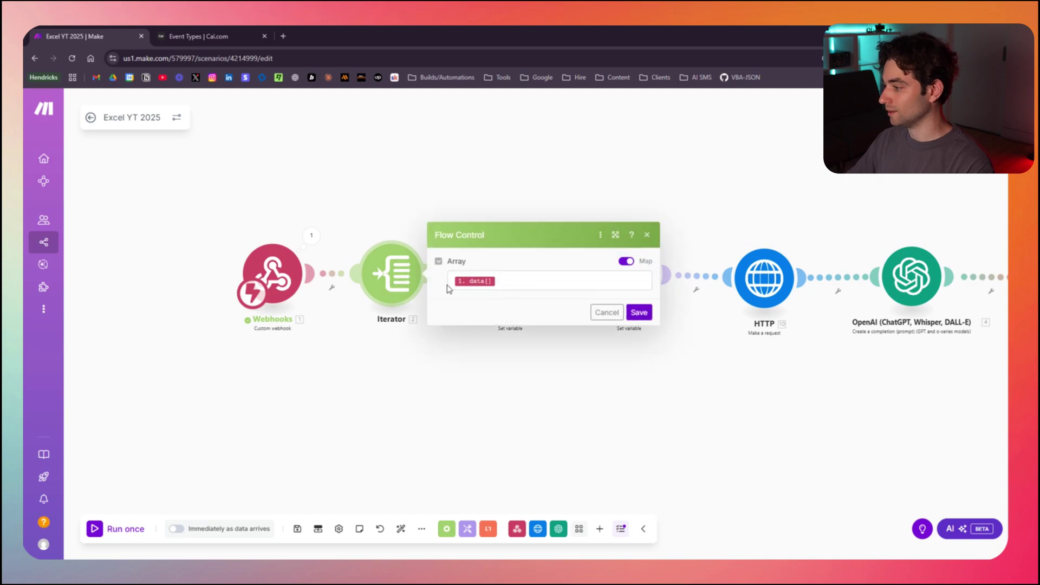
pyautogui.click(329, 282)
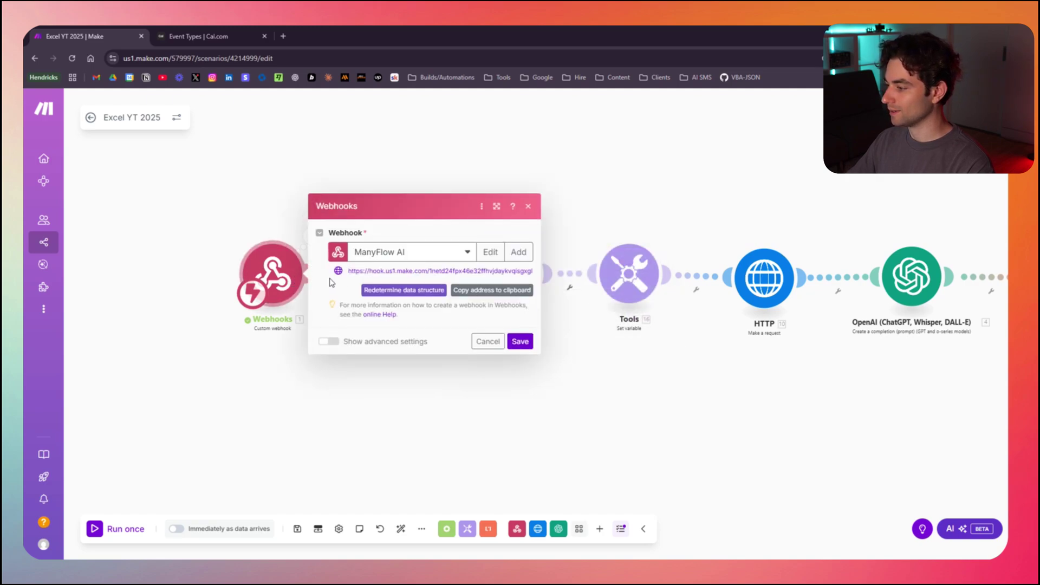
pyautogui.click(285, 225)
pyautogui.click(310, 237)
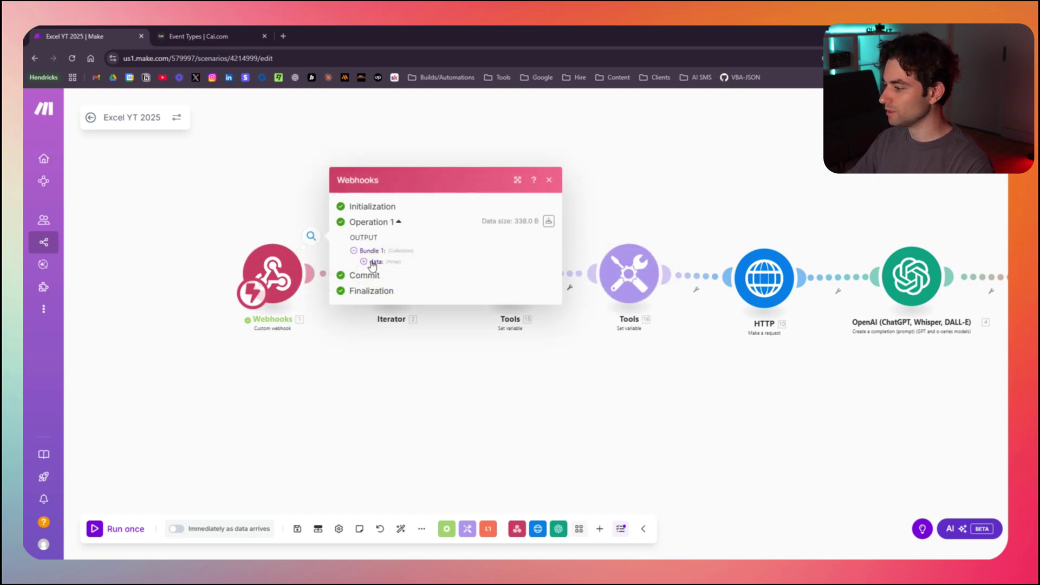
pyautogui.click(269, 189)
# Map the webhook's 1. data[] array into the Iterator's Array field and save it.
pyautogui.click(391, 273)
pyautogui.click(547, 280)
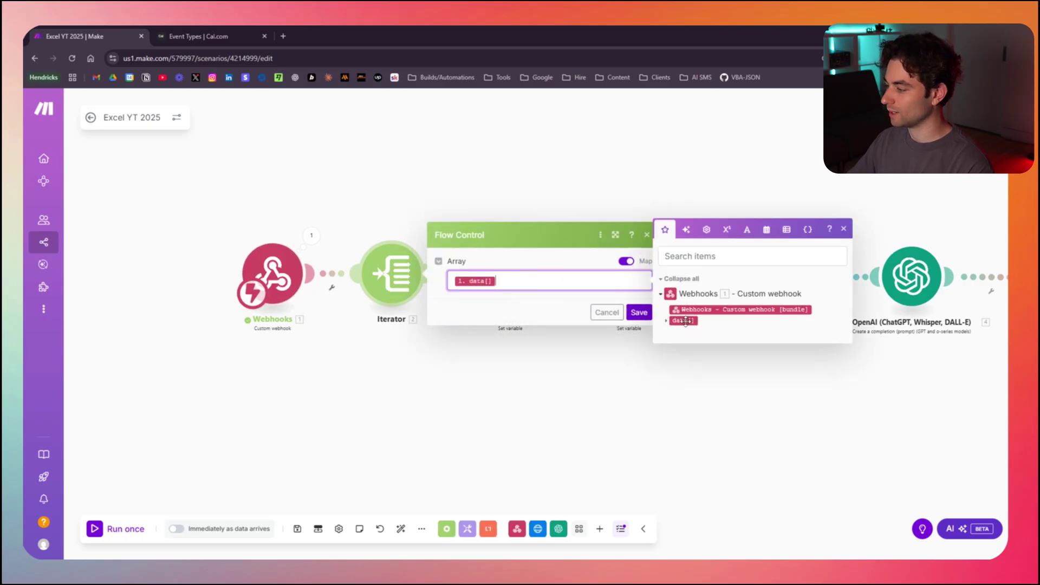
pyautogui.click(666, 322)
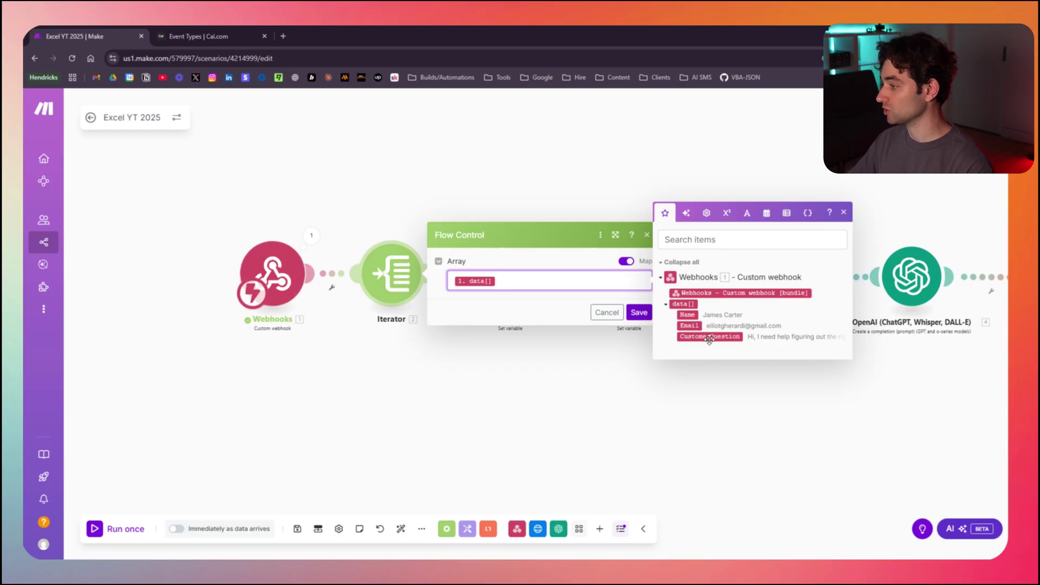
pyautogui.press('Escape')
pyautogui.click(313, 239)
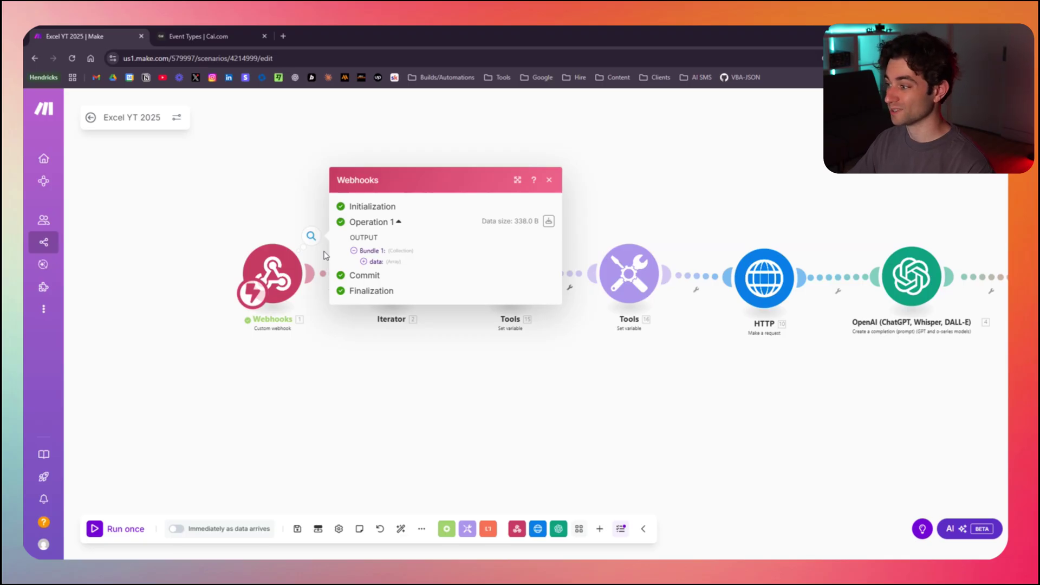
pyautogui.click(331, 330)
pyautogui.scroll(2, 396, 328)
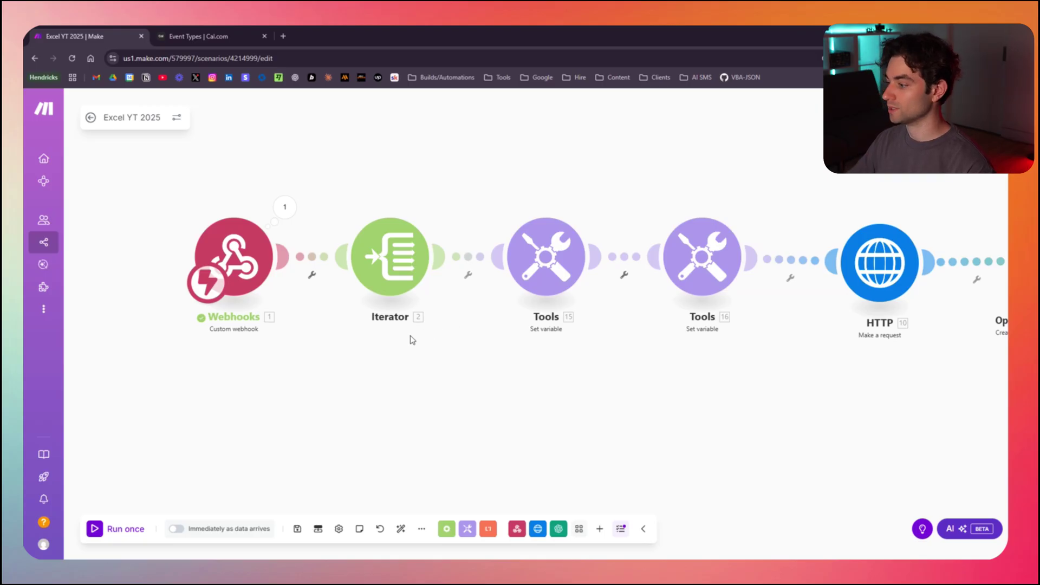
pyautogui.click(389, 273)
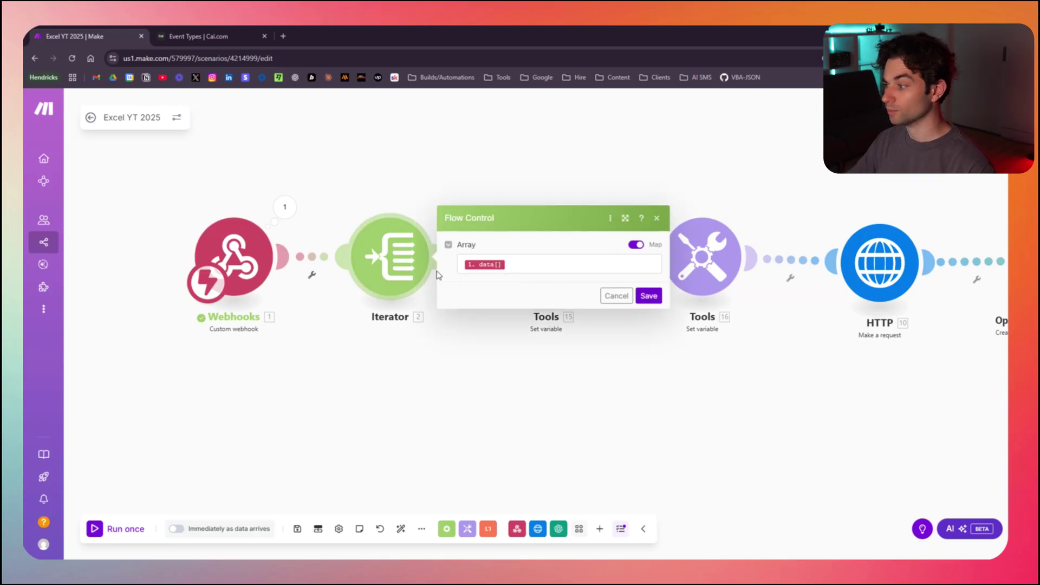
pyautogui.click(648, 295)
pyautogui.moveTo(634, 332); pyautogui.dragTo(418, 342)
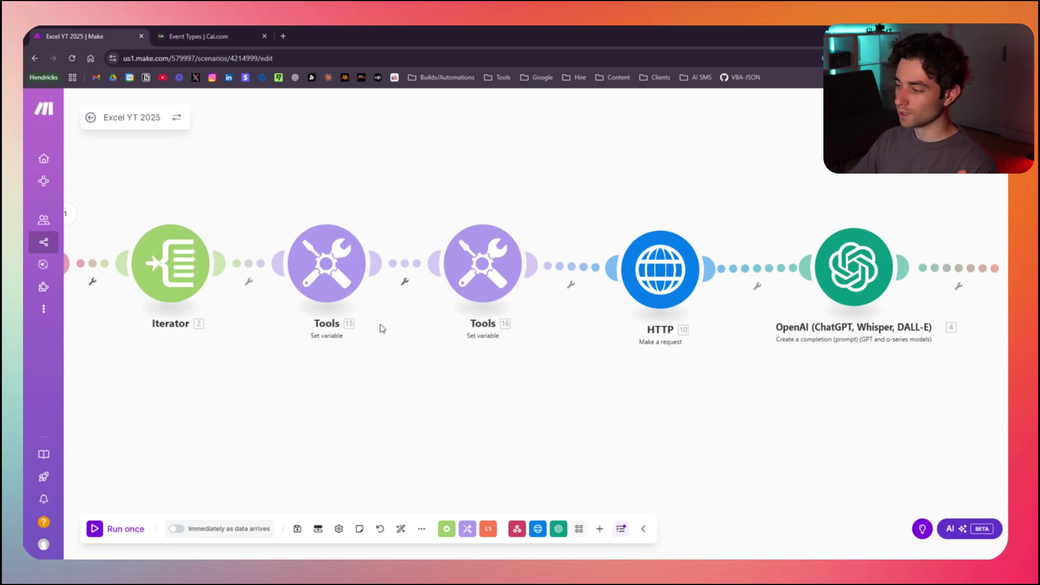
# Confirm Tools 15 sets START to formatDate(now) as YYYY-MM-DDTHH:mm:ss.SSSZ, and save.
pyautogui.click(337, 276)
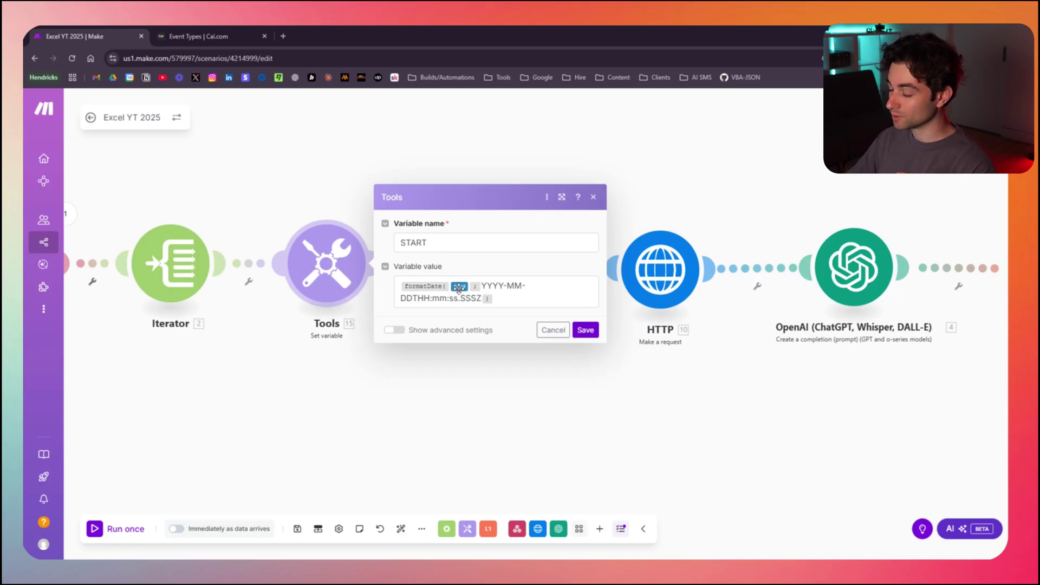
pyautogui.moveTo(459, 289)
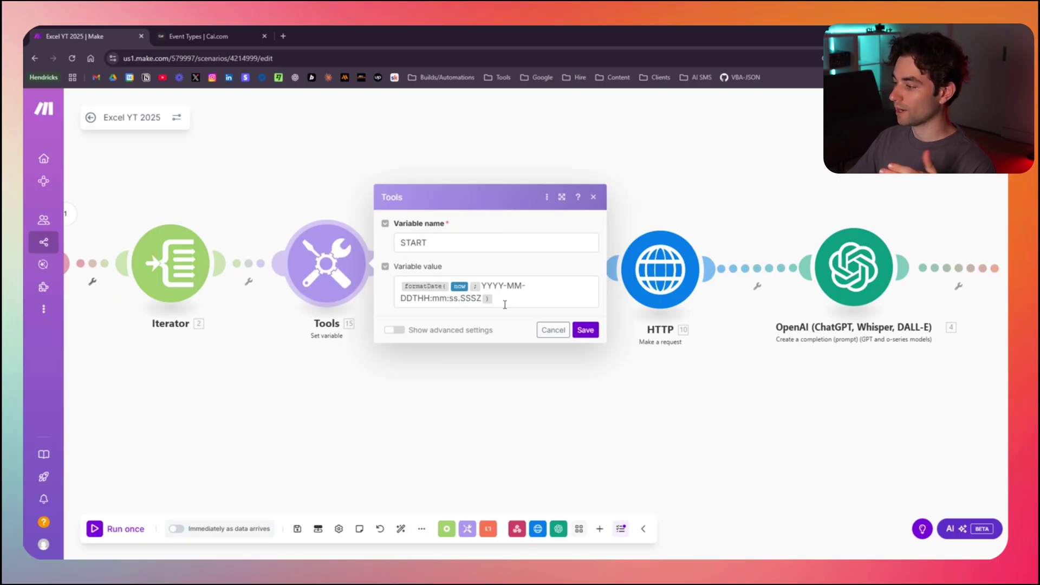
pyautogui.click(585, 330)
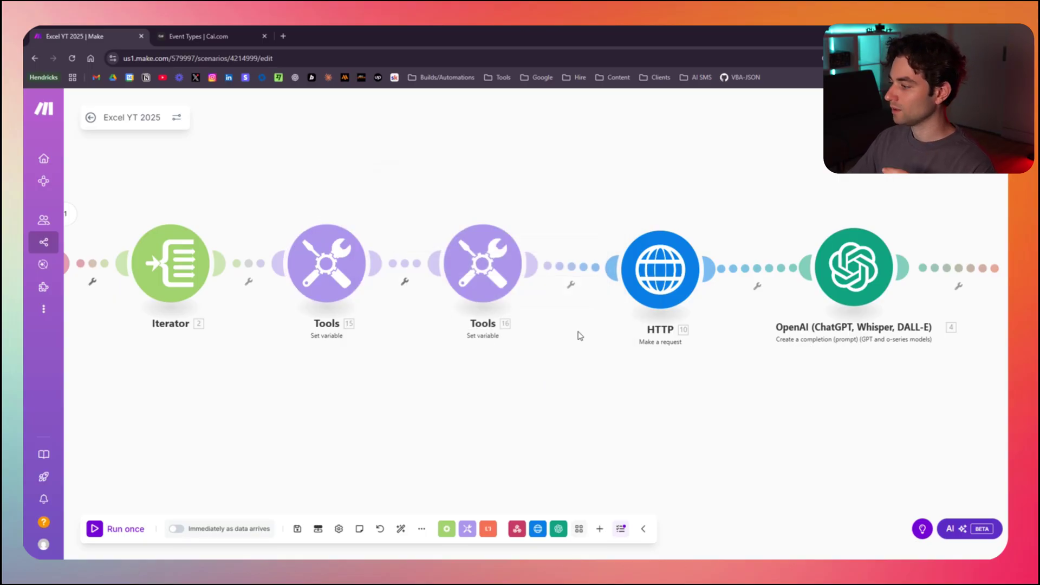
# Set Tools 16's END to formatDate(addDays(15.START;7)) in UTC and save it.
pyautogui.click(484, 269)
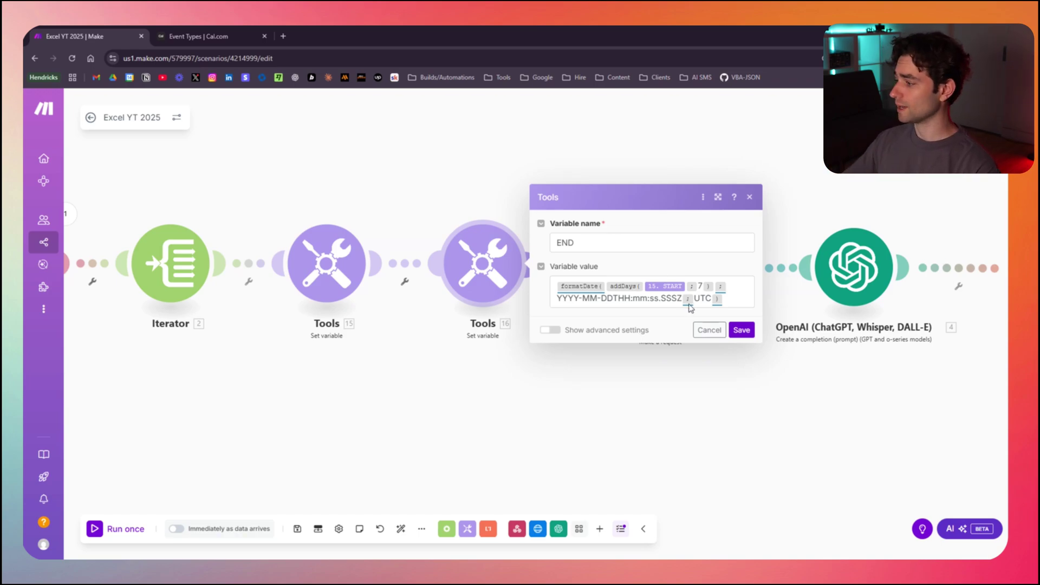
pyautogui.click(741, 329)
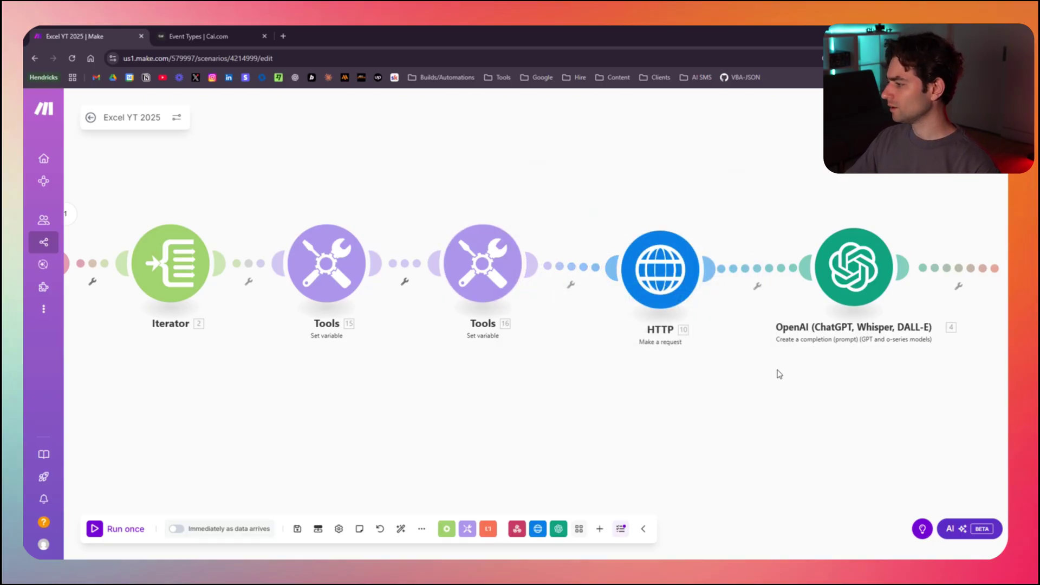
pyautogui.moveTo(778, 372); pyautogui.dragTo(515, 349)
pyautogui.scroll(3, 514, 350)
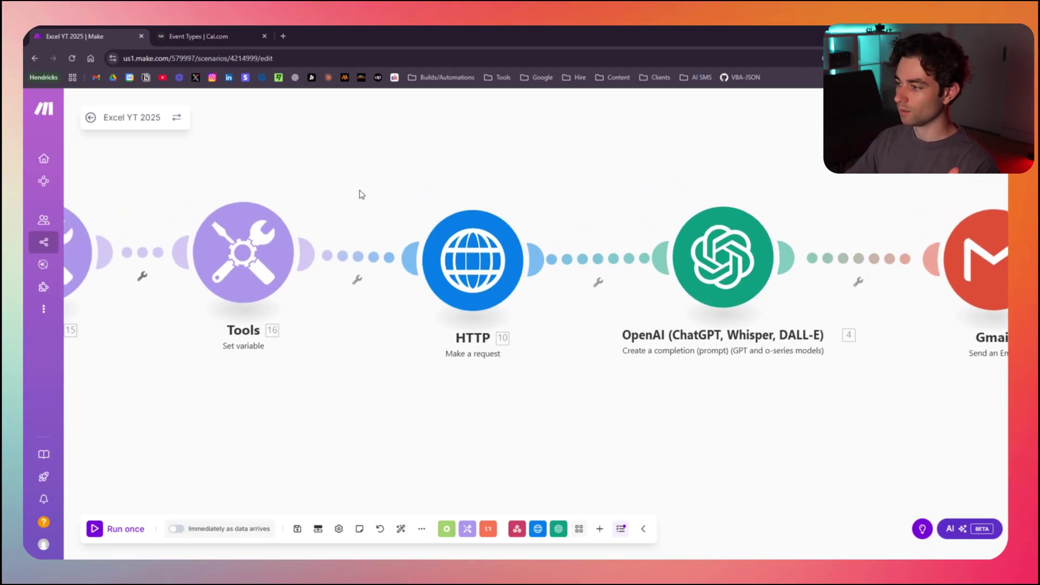
pyautogui.click(213, 32)
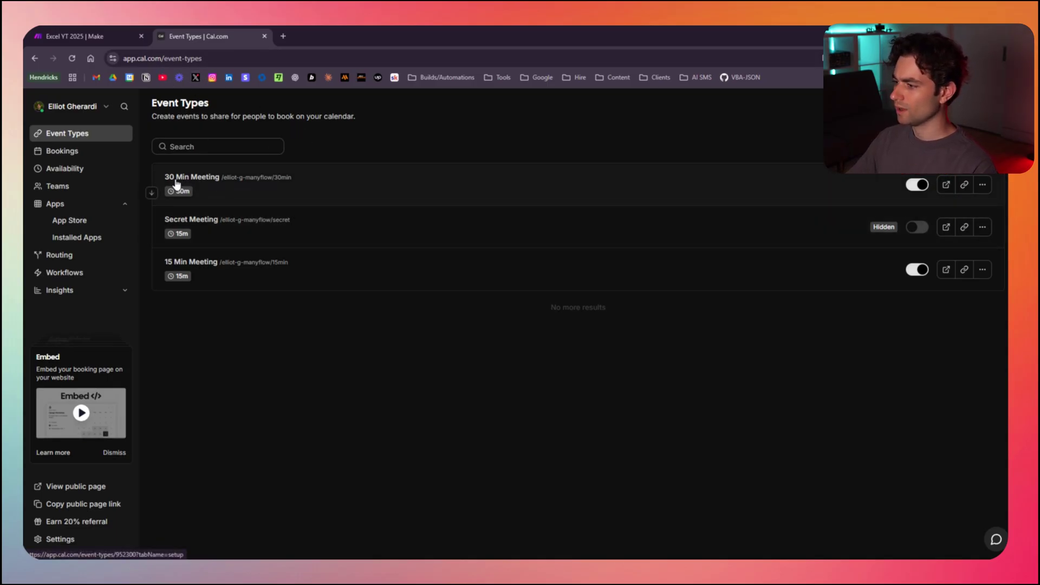
pyautogui.click(306, 191)
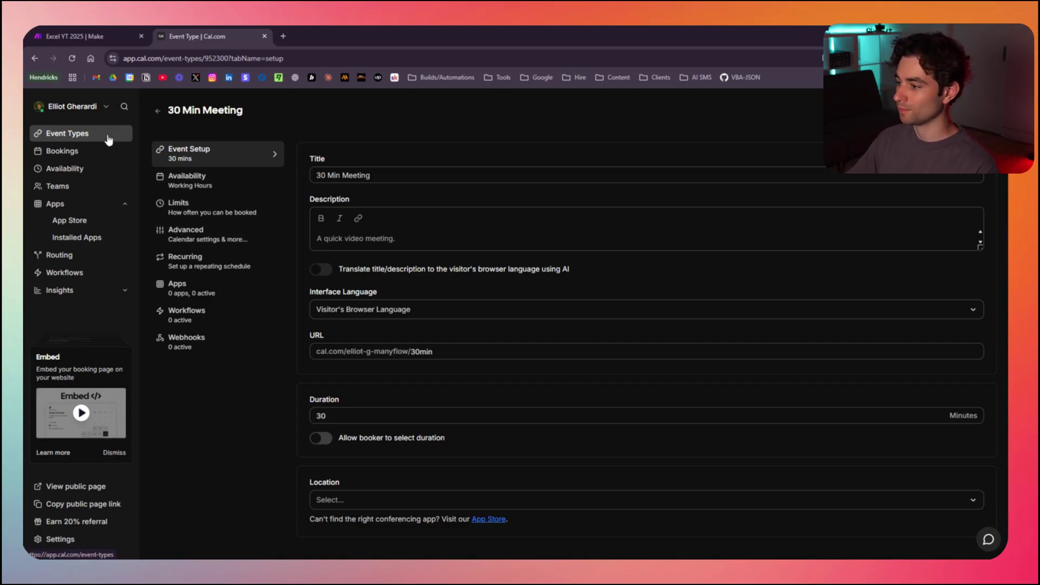
pyautogui.hotkey('ctrl', 'shift', 'Tab')
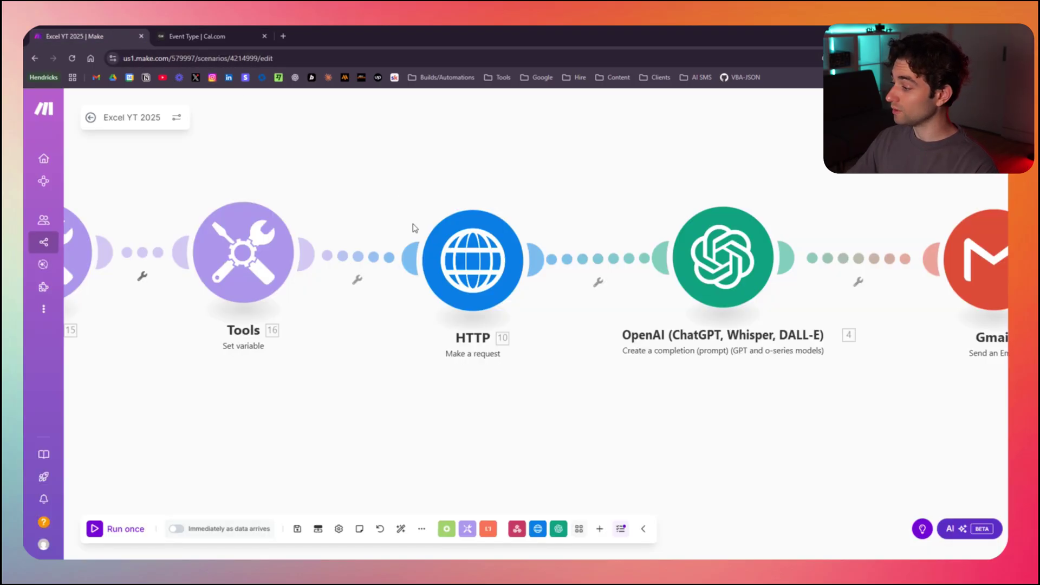
# Review the Cal.com slots HTTP request's URL, headers and query string, then switch to Cal.com.
pyautogui.click(475, 262)
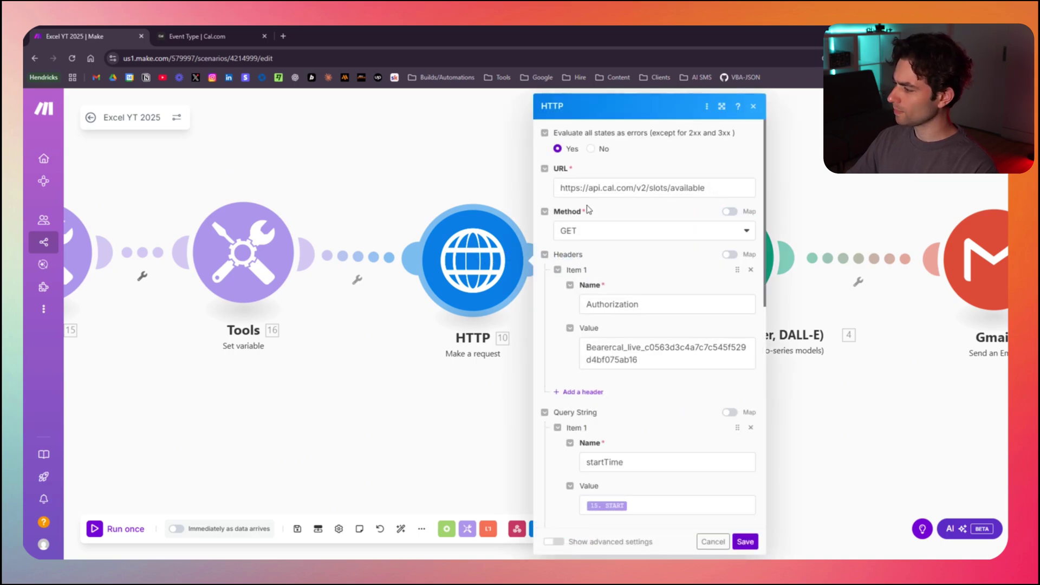
pyautogui.scroll(-2, 588, 210)
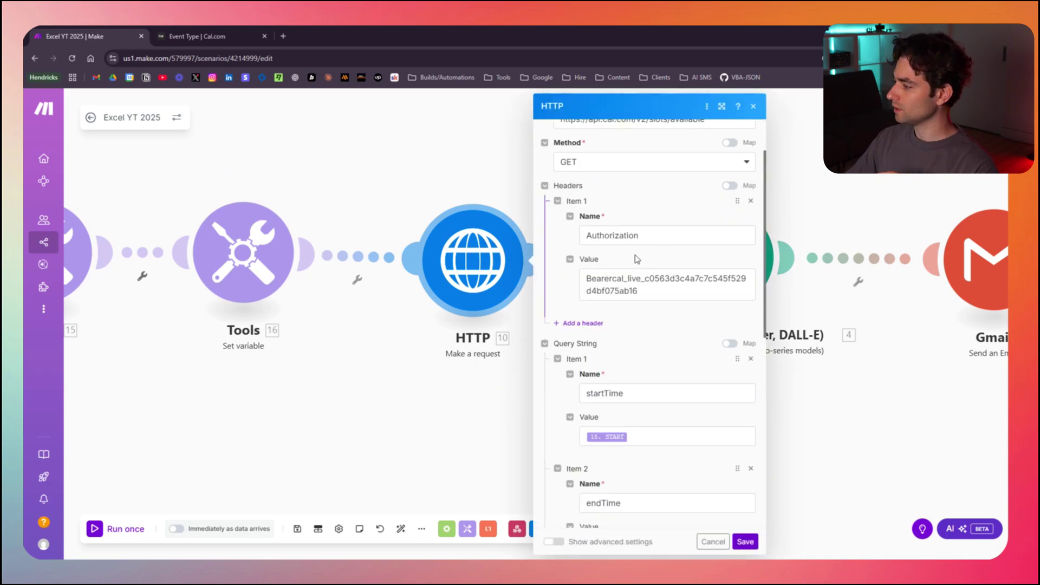
pyautogui.scroll(2, 617, 269)
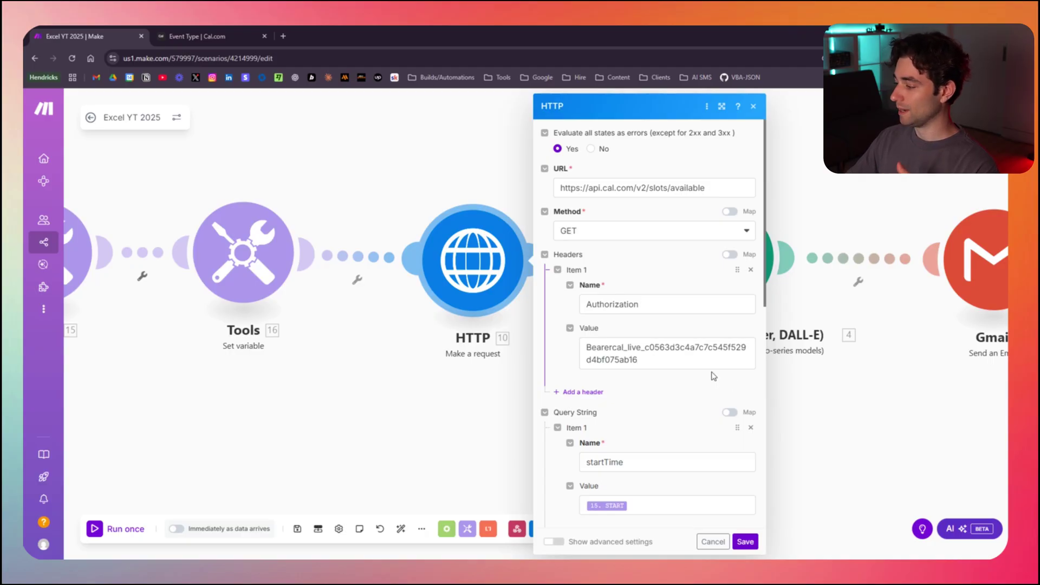
pyautogui.click(236, 34)
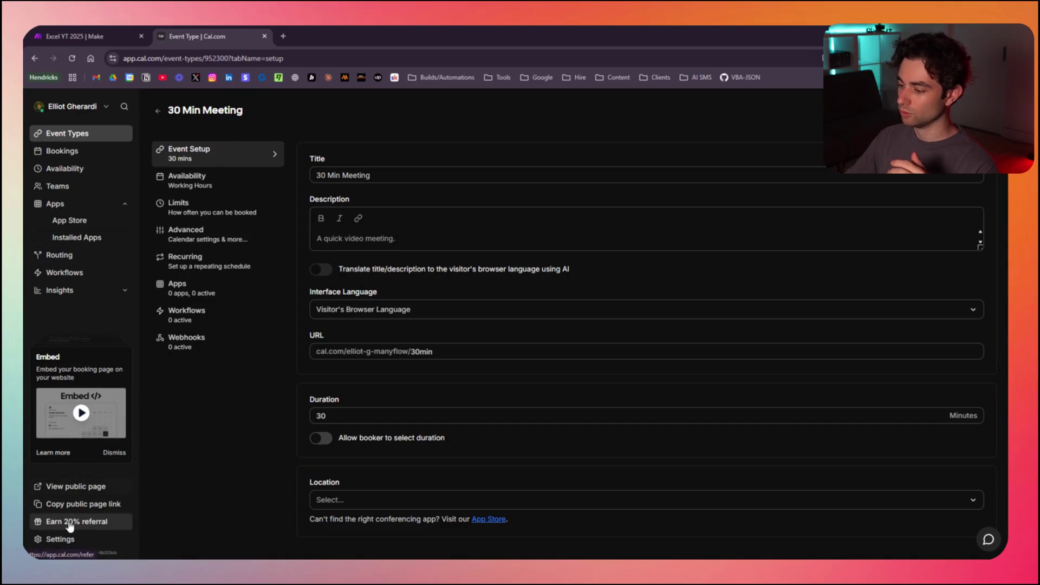
# Look over Cal.com's API keys, cancel the new-key dialog, and return to Make.
pyautogui.click(68, 541)
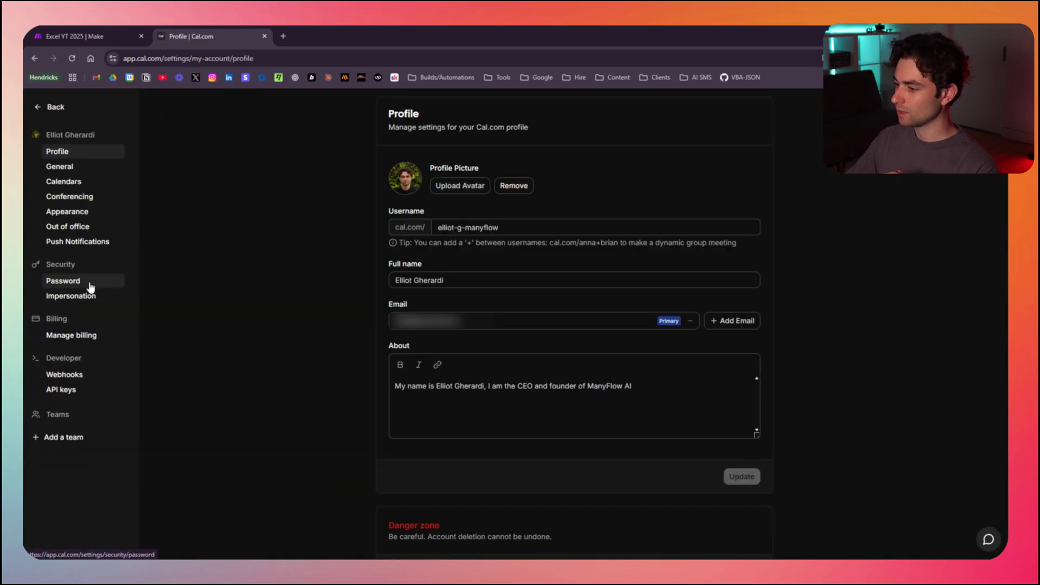
pyautogui.click(76, 390)
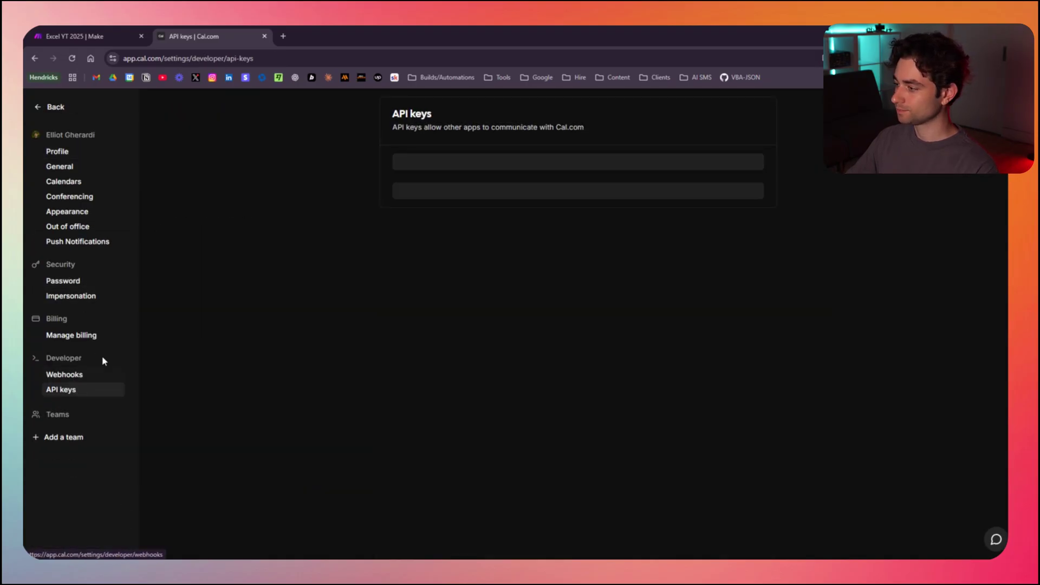
pyautogui.click(744, 123)
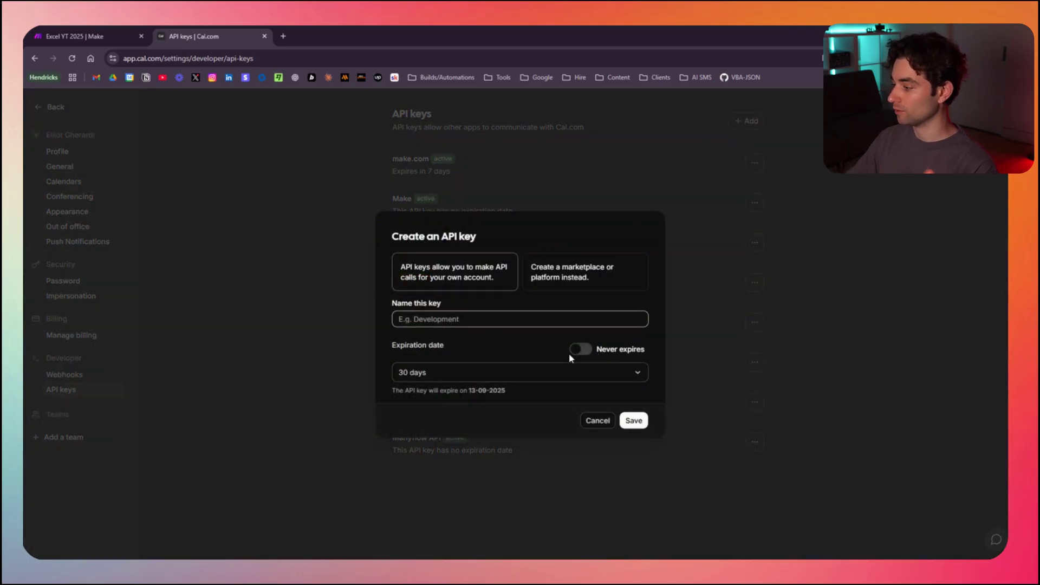
pyautogui.click(598, 421)
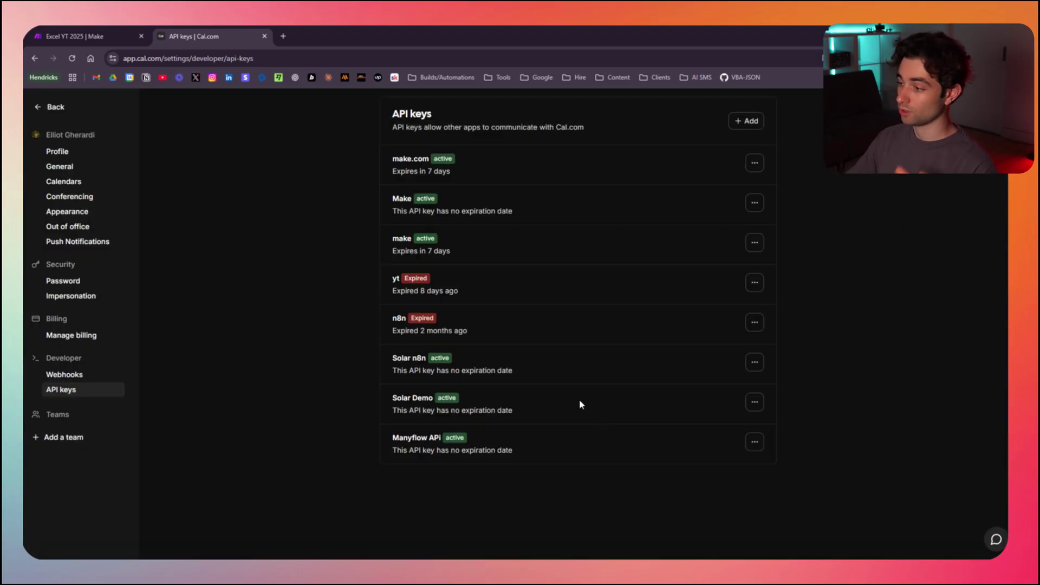
pyautogui.click(89, 36)
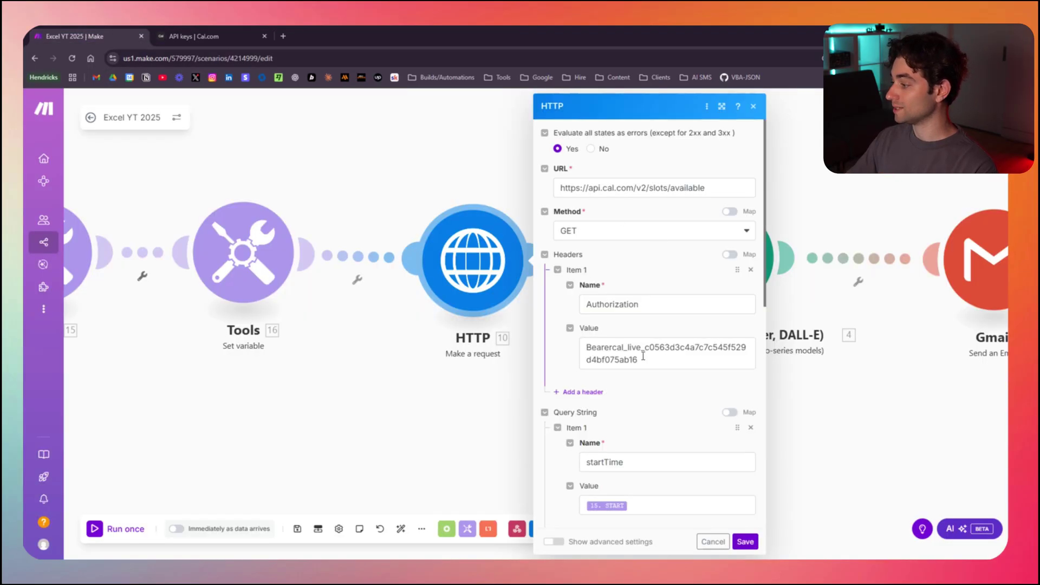
# Check the HTTP module's Query String items, then bring up Cal.com's API keys page.
pyautogui.scroll(-6, 552, 339)
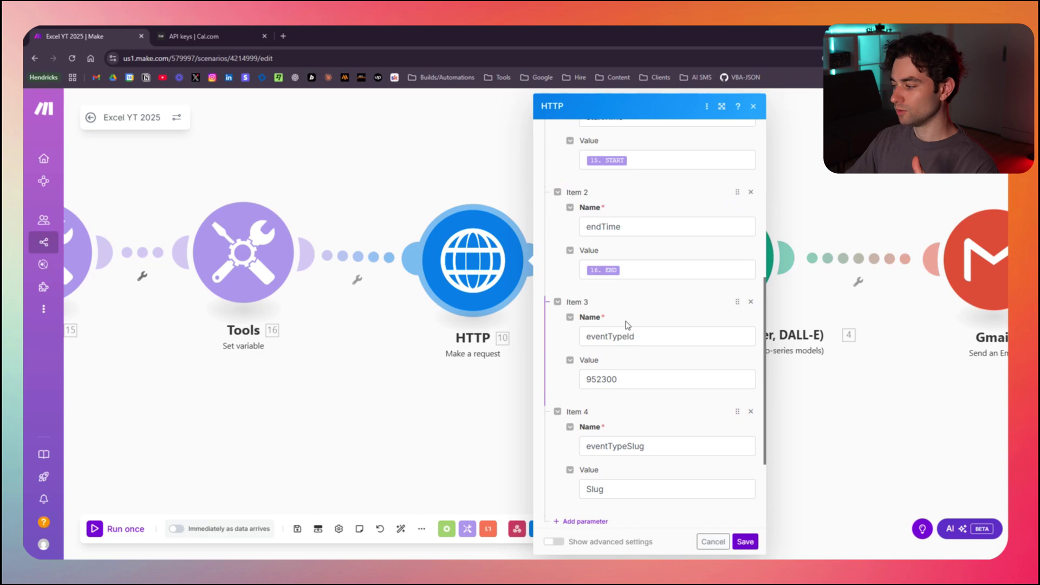
pyautogui.scroll(-3, 627, 325)
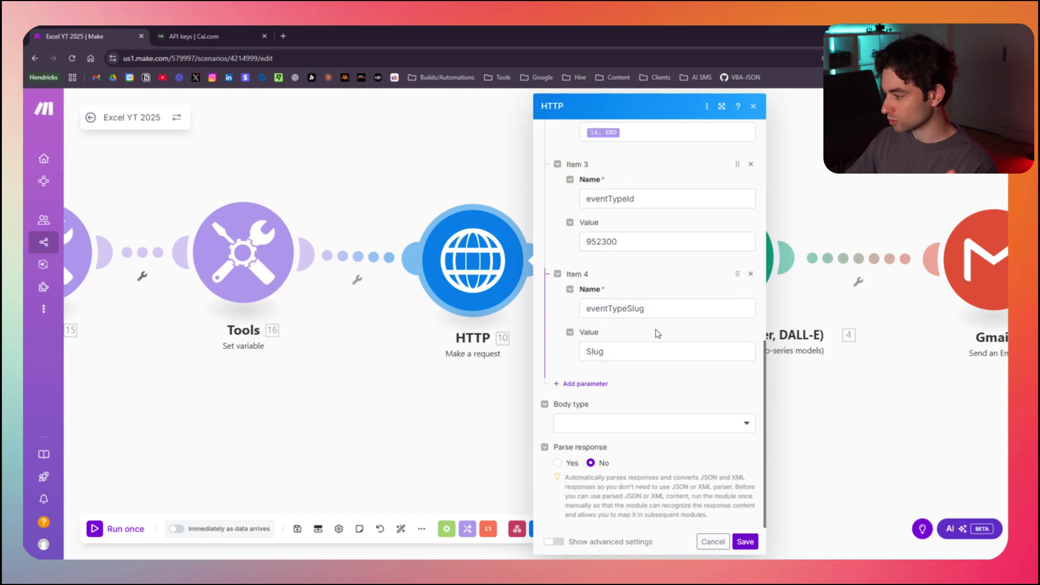
pyautogui.scroll(7, 609, 404)
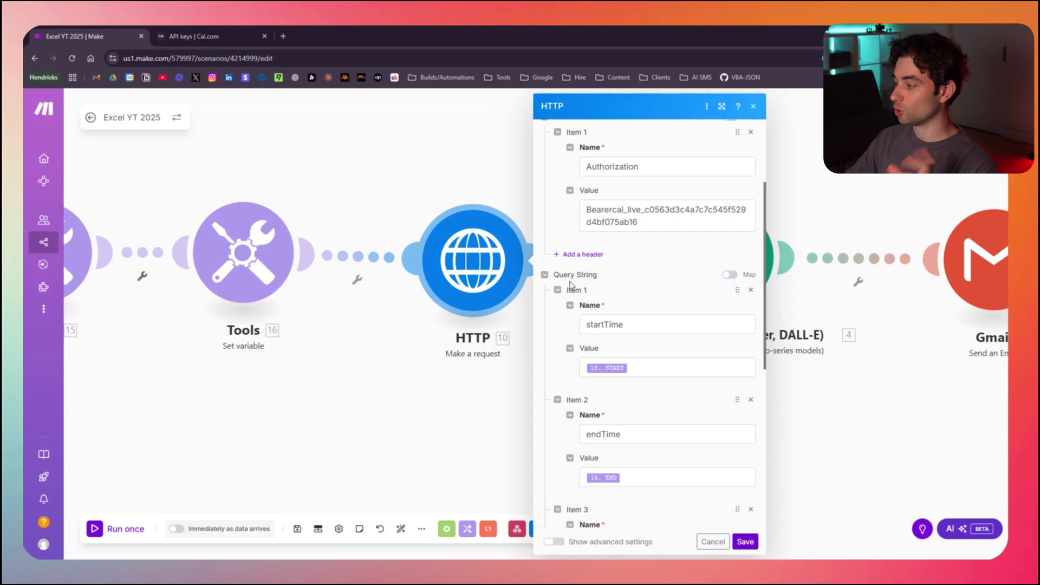
pyautogui.scroll(-2, 641, 304)
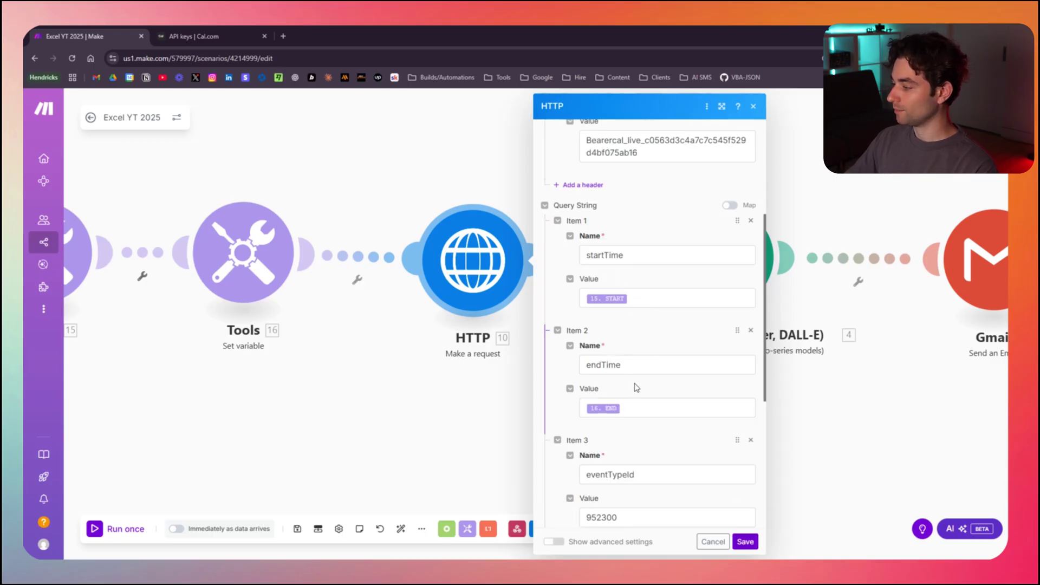
pyautogui.scroll(-2, 637, 387)
pyautogui.scroll(-2, 630, 409)
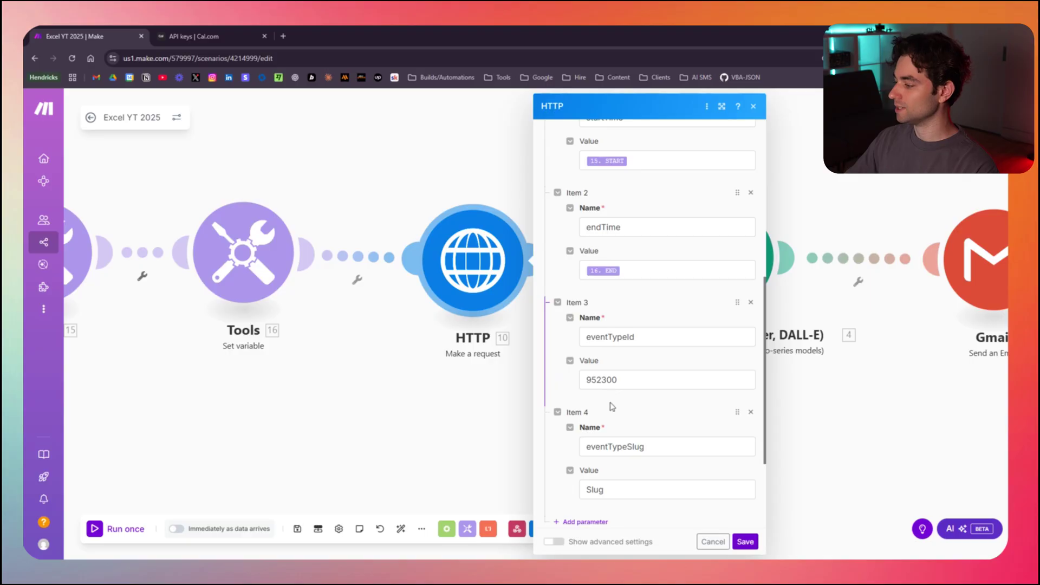
pyautogui.scroll(-2, 623, 428)
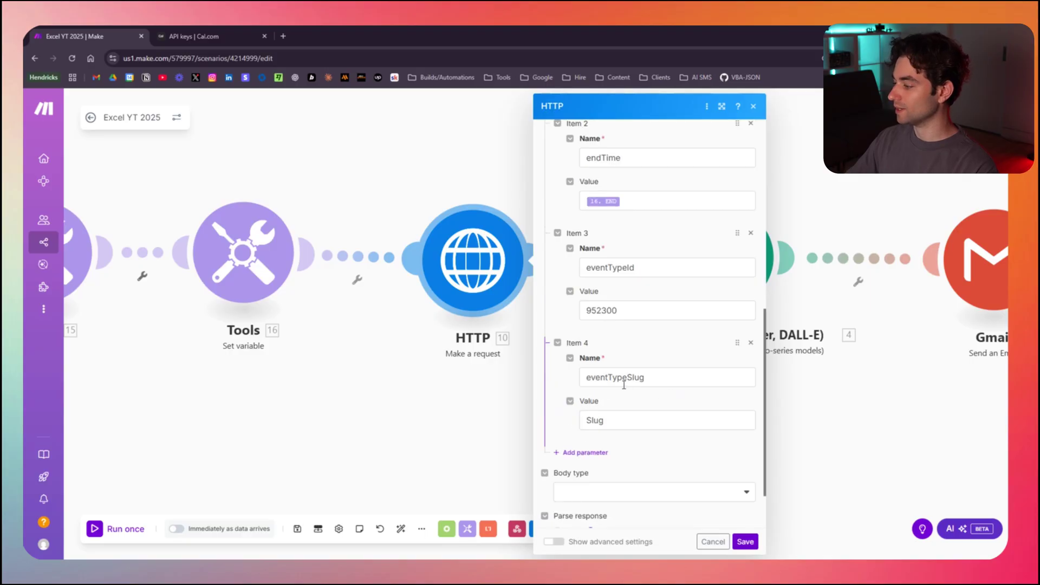
pyautogui.scroll(6, 644, 386)
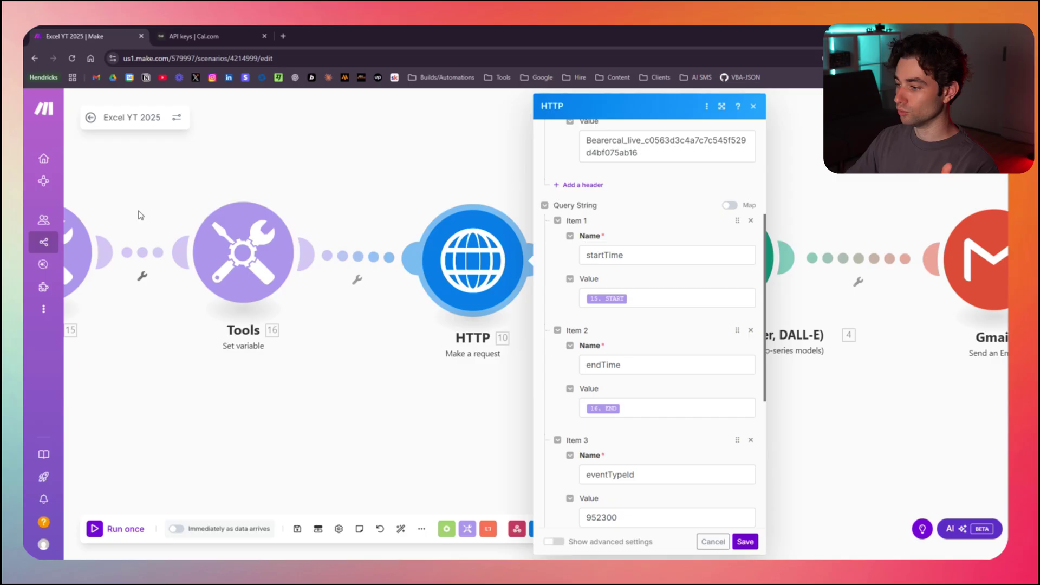
pyautogui.moveTo(140, 215); pyautogui.dragTo(230, 217)
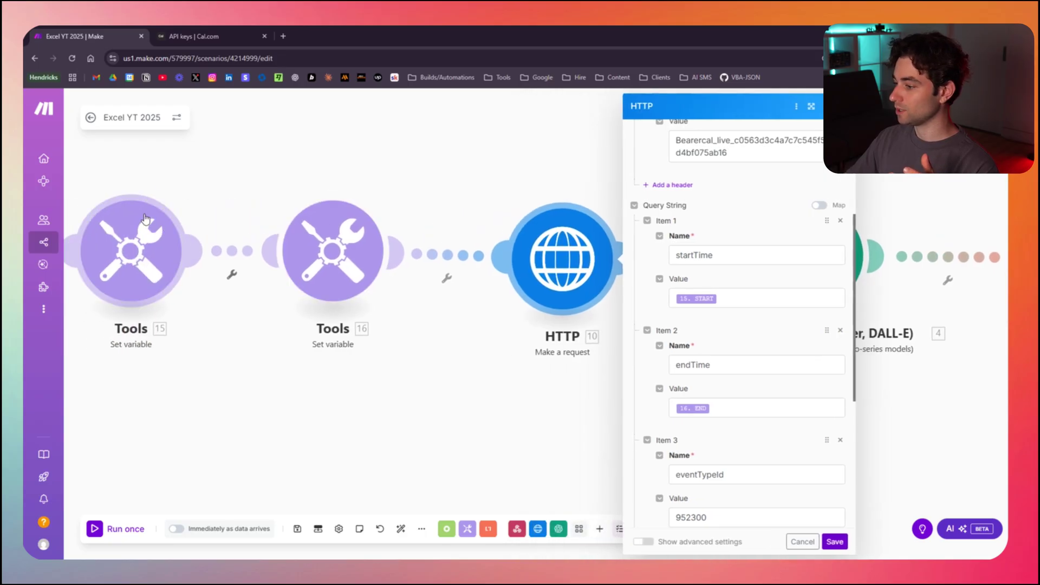
pyautogui.scroll(-2, 716, 404)
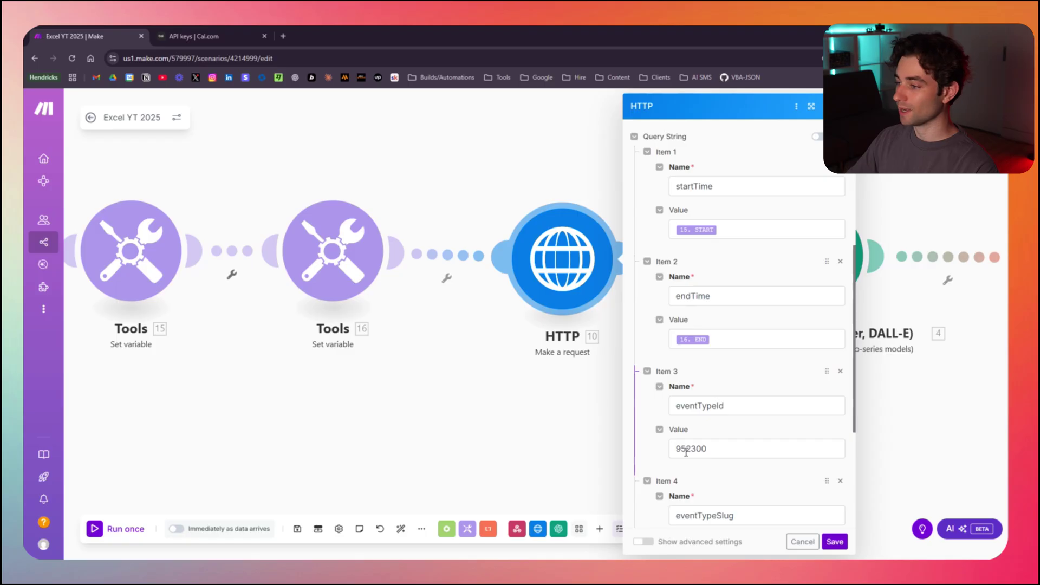
pyautogui.click(194, 37)
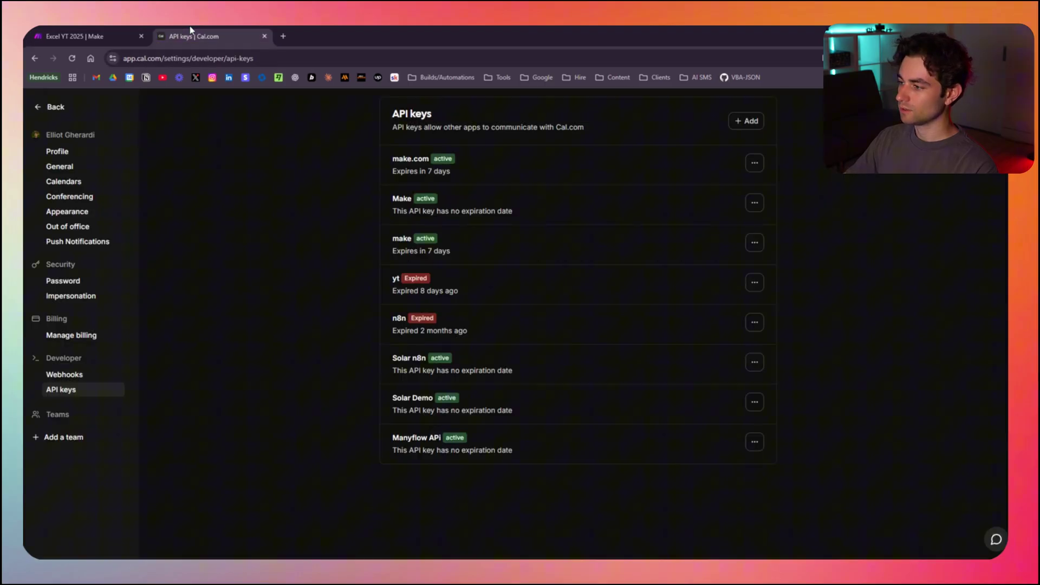
# Confirm the 30 Min Meeting event ID 952300 in its Cal.com address, then return to Make.
pyautogui.click(49, 109)
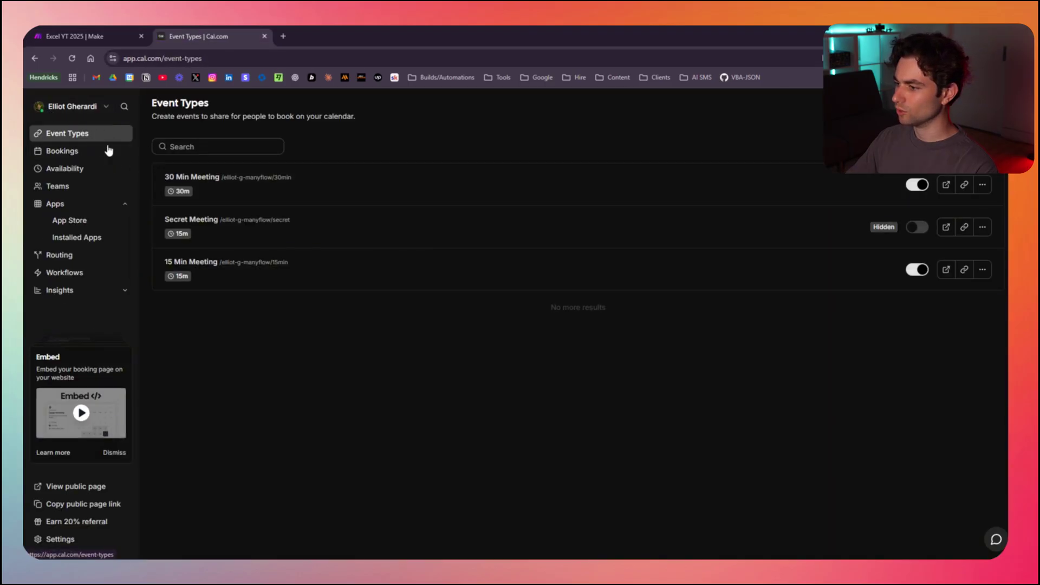
pyautogui.click(267, 194)
pyautogui.click(219, 58)
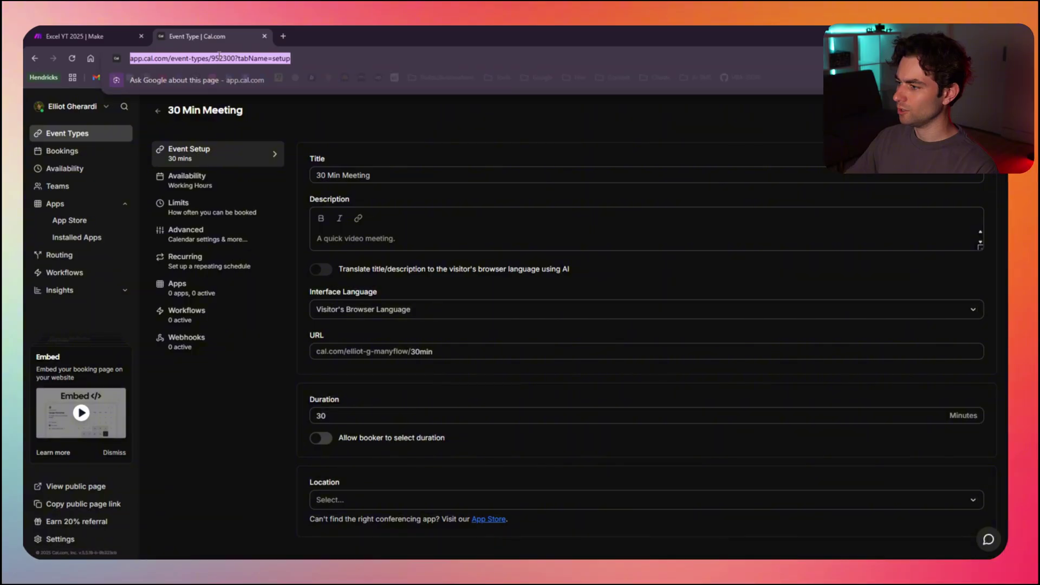
pyautogui.click(232, 56)
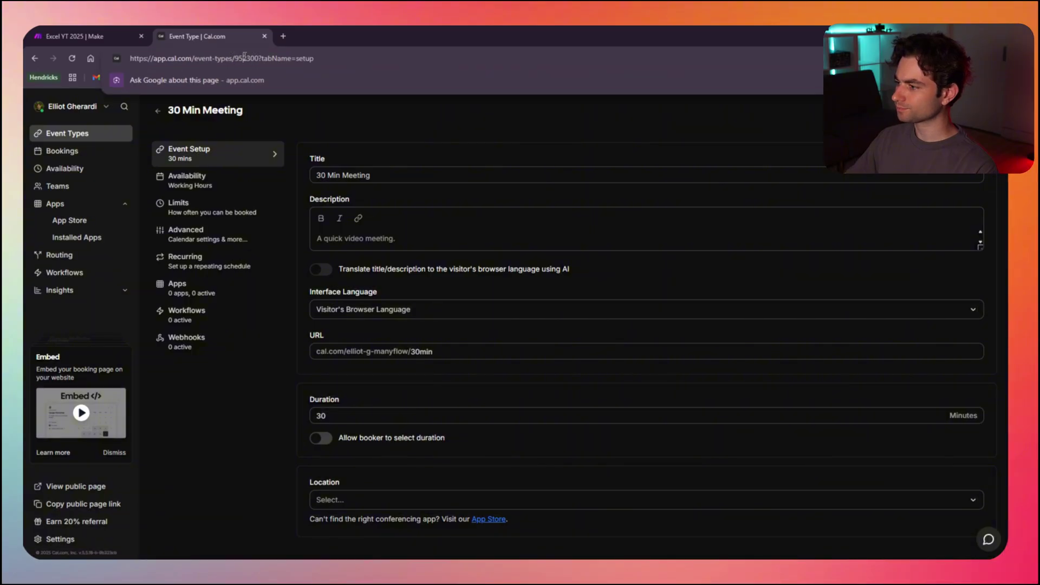
pyautogui.doubleClick(244, 56)
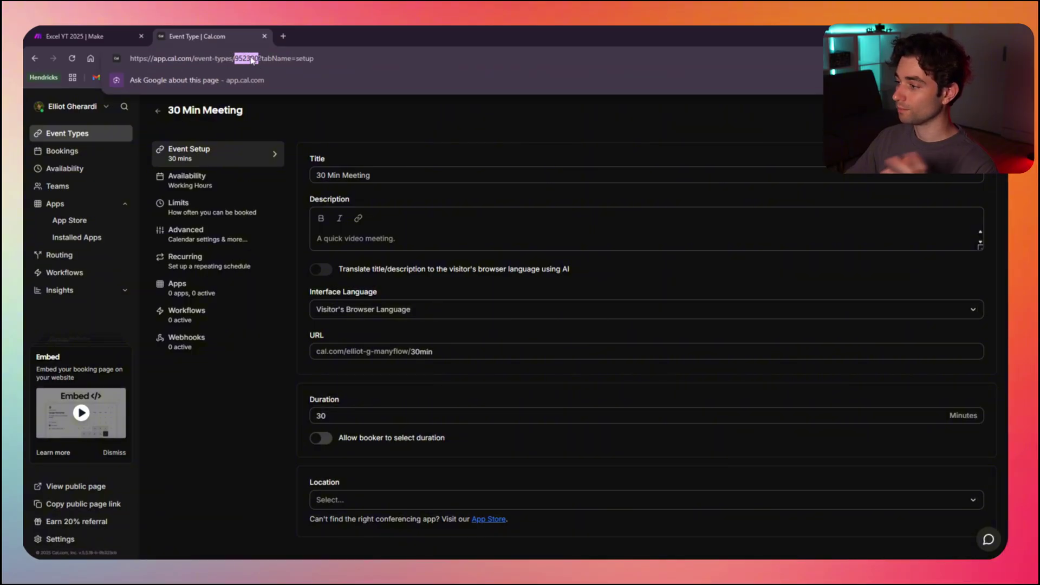
pyautogui.click(76, 35)
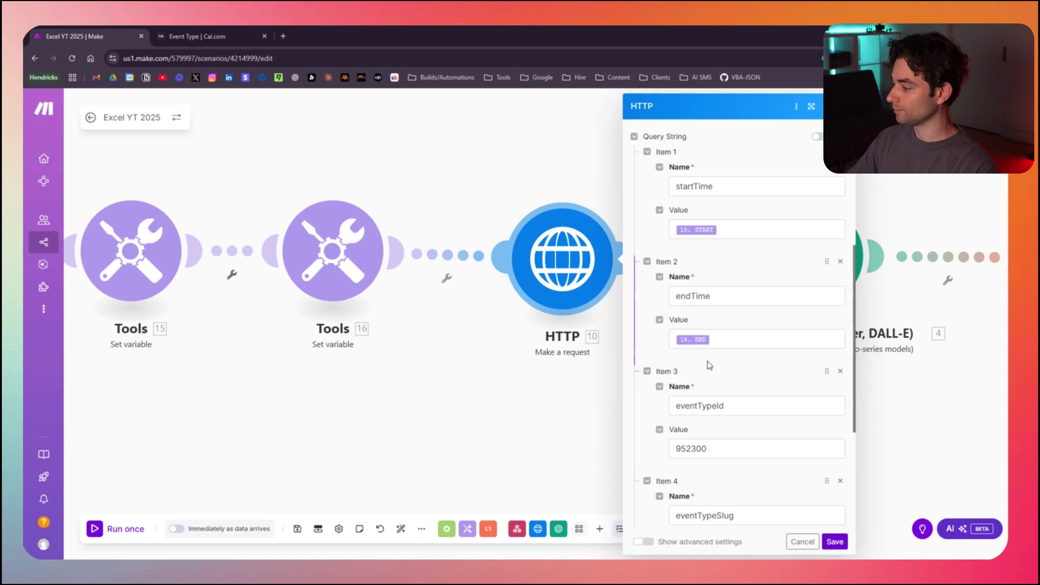
# Save the HTTP module's Cal.com slots request settings.
pyautogui.scroll(-3, 731, 425)
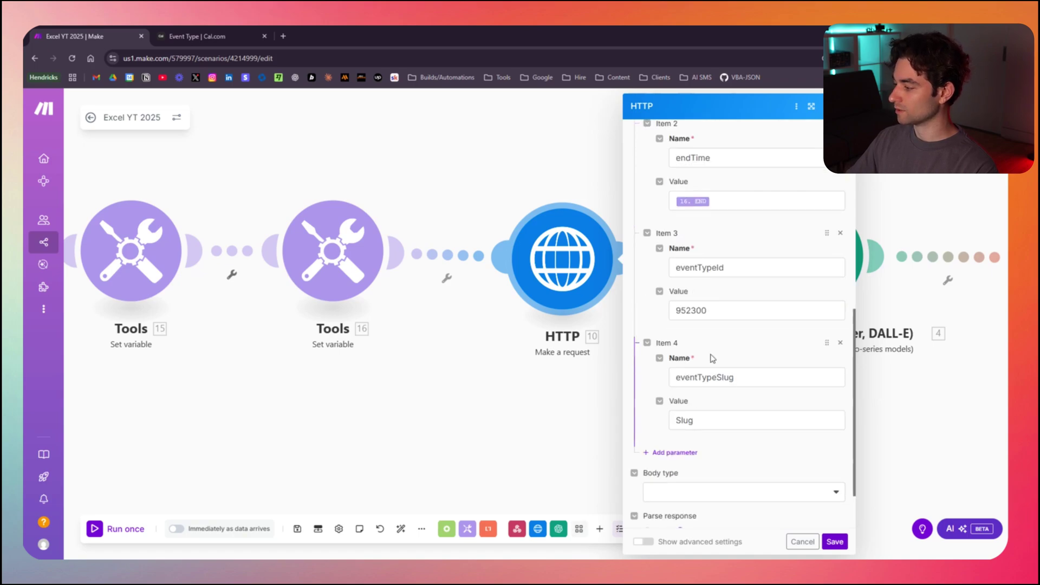
pyautogui.scroll(-2, 712, 358)
pyautogui.click(834, 541)
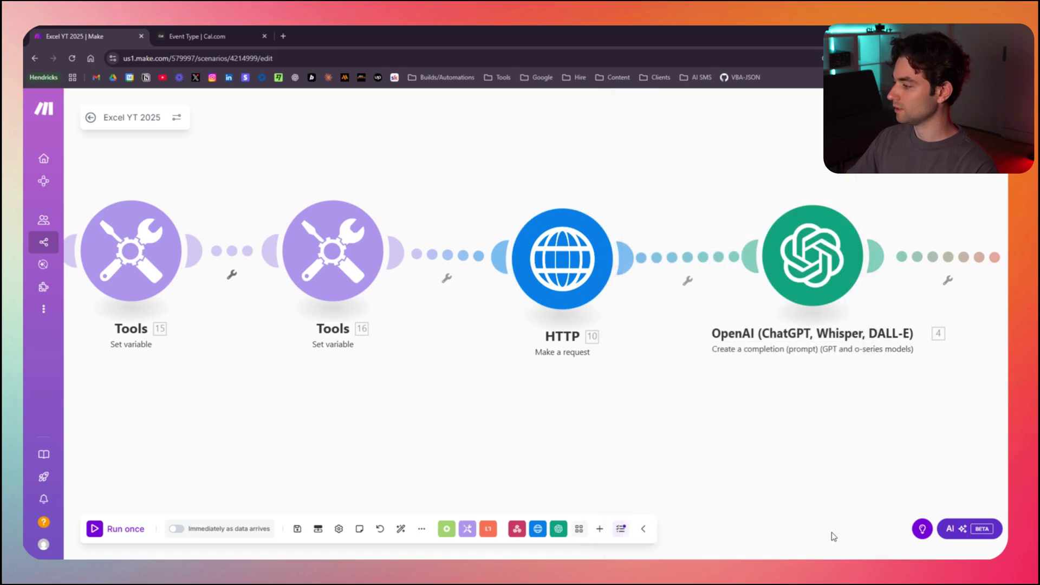
# Bring up the options menu on the HTTP–OpenAI connection.
pyautogui.scroll(-3, 611, 455)
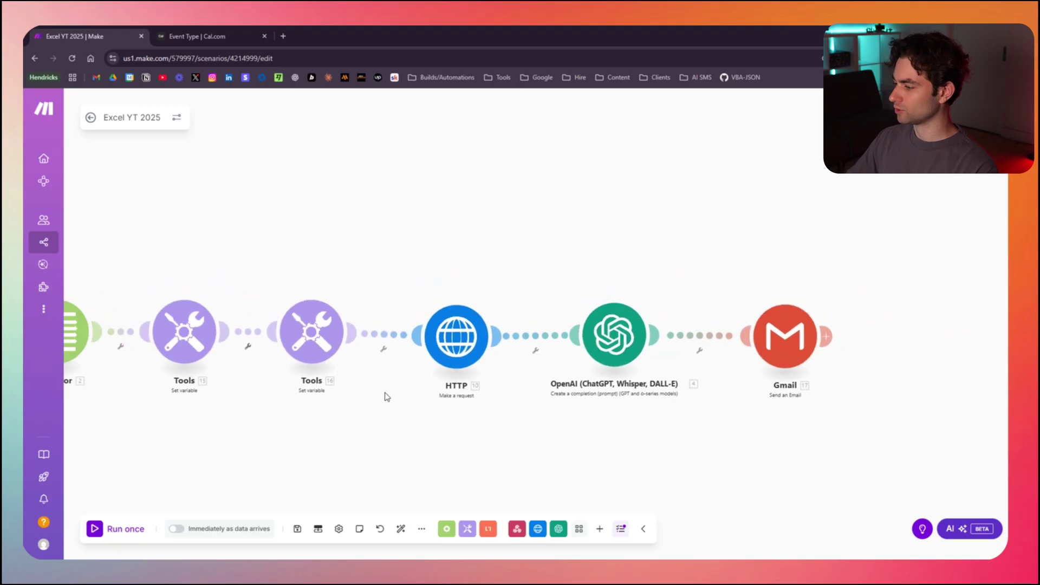
pyautogui.moveTo(386, 397); pyautogui.dragTo(511, 364)
pyautogui.moveTo(236, 355); pyautogui.dragTo(309, 364)
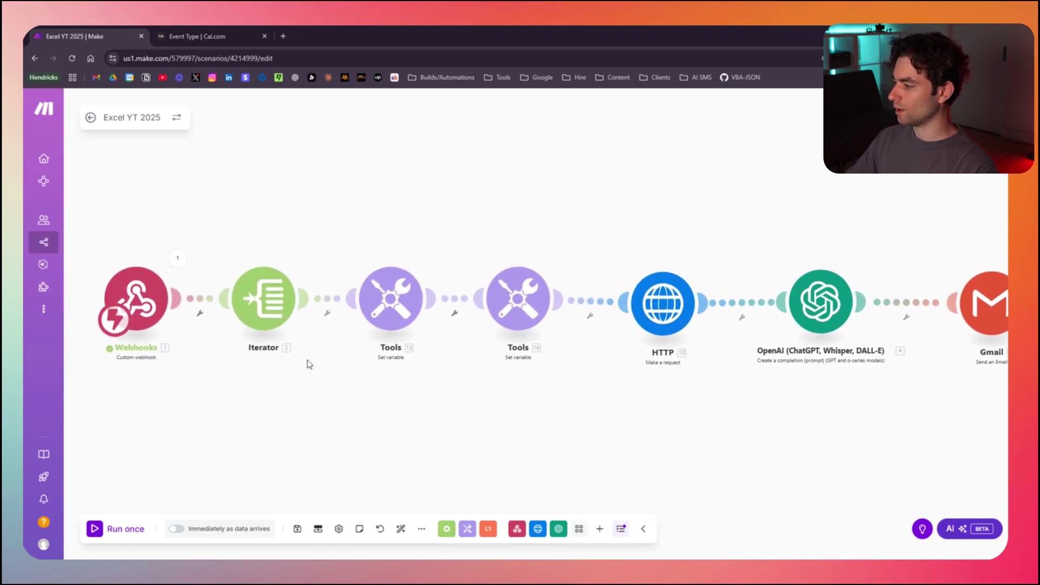
pyautogui.rightClick(747, 304)
# Unlink OpenAI from HTTP, then run once triggered by an Excel Send with D2 unticked.
pyautogui.click(769, 329)
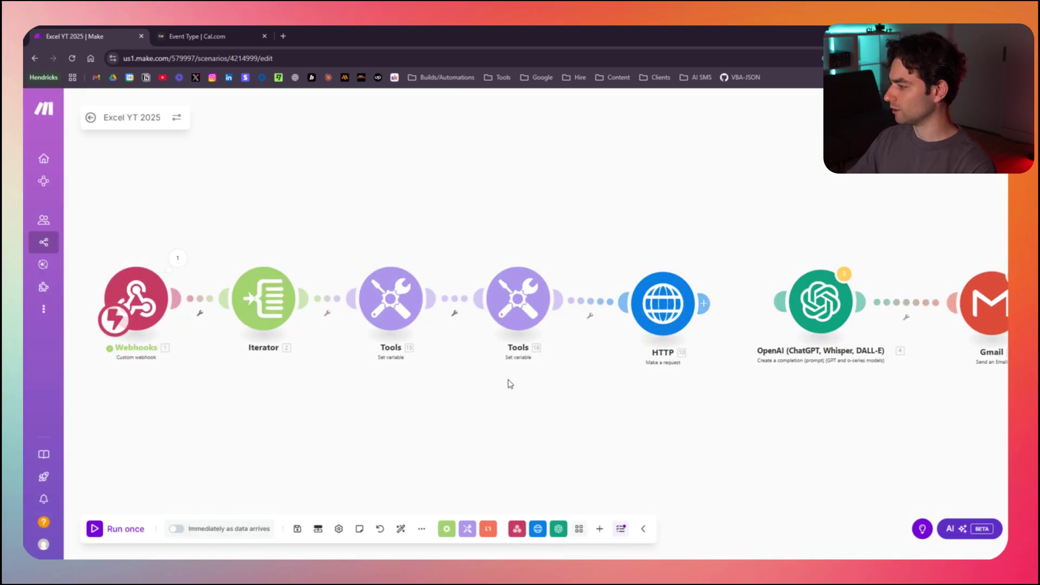
pyautogui.click(96, 529)
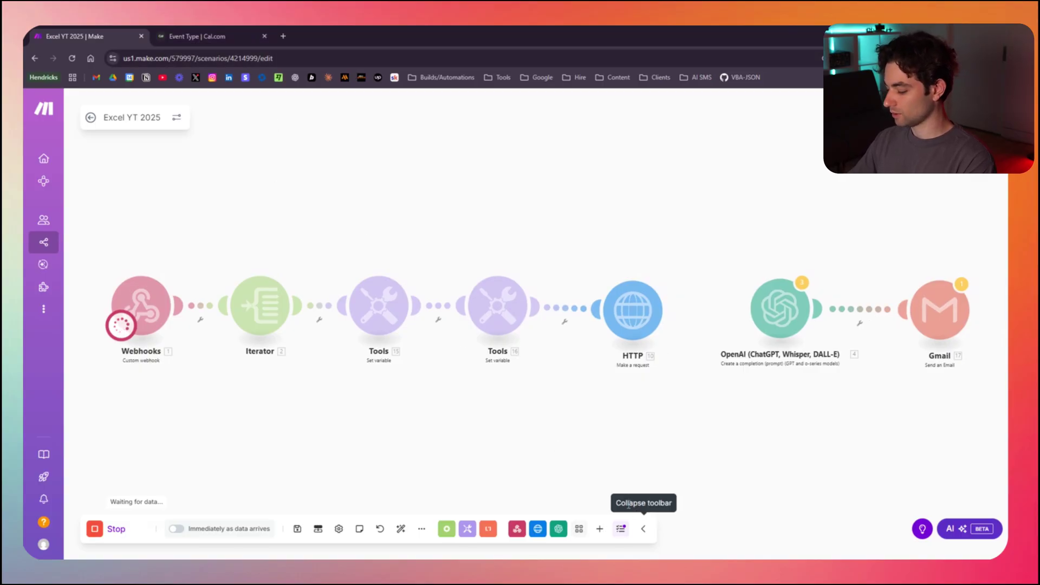
pyautogui.hotkey('alt', 'Tab')
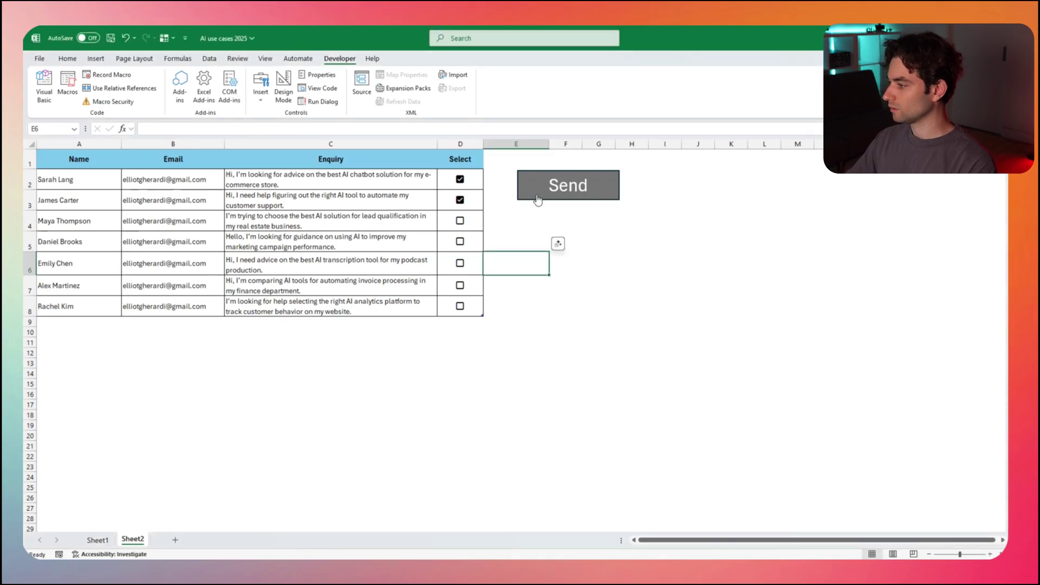
pyautogui.click(462, 185)
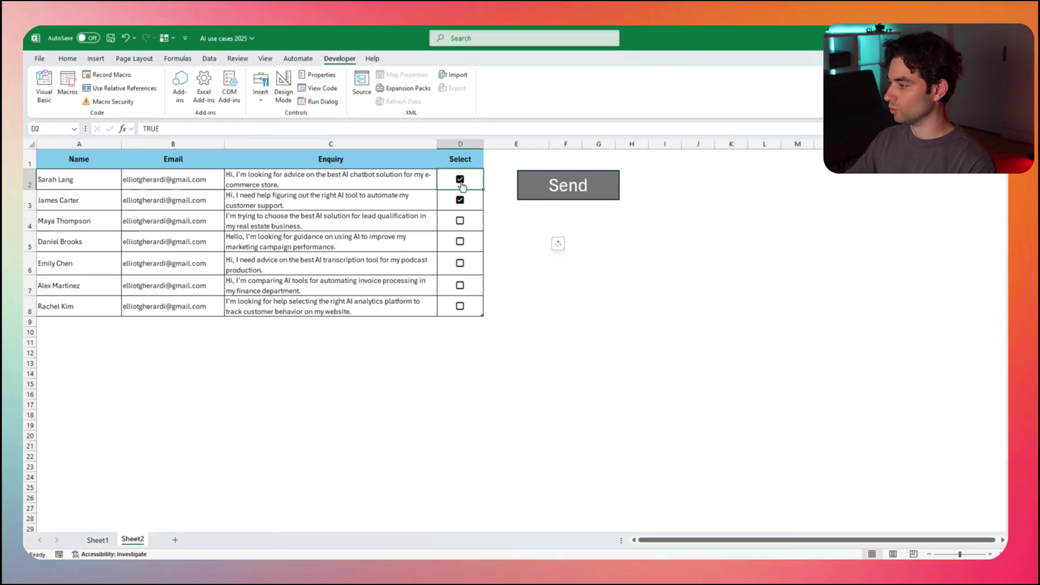
pyautogui.click(460, 179)
pyautogui.click(579, 196)
pyautogui.click(563, 334)
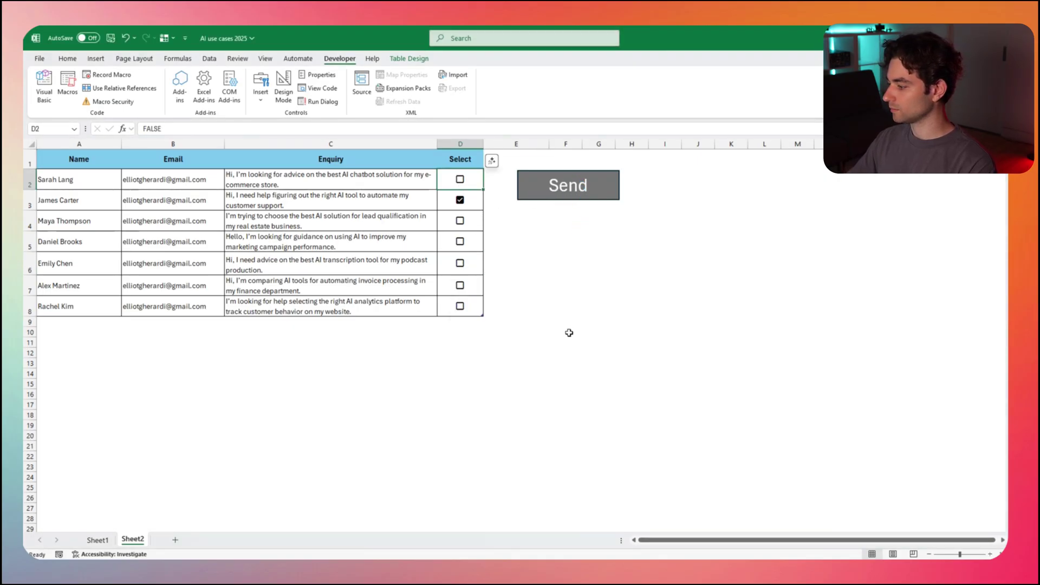
pyautogui.hotkey('alt', 'Tab')
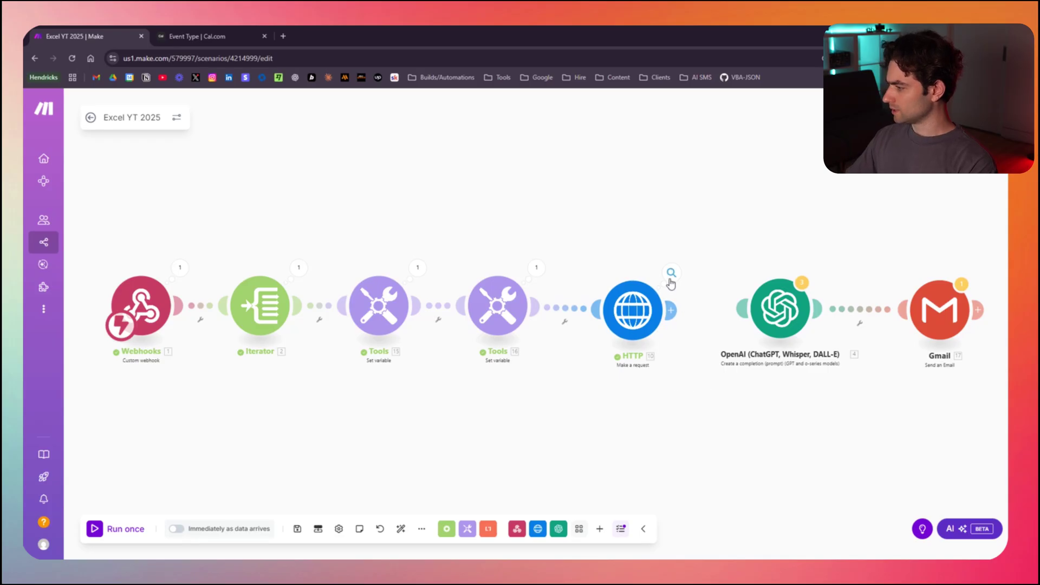
# Inspect the HTTP output's status 200 Cal.com slots for 15–21 August, then close it.
pyautogui.click(671, 273)
pyautogui.moveTo(665, 403); pyautogui.dragTo(498, 358)
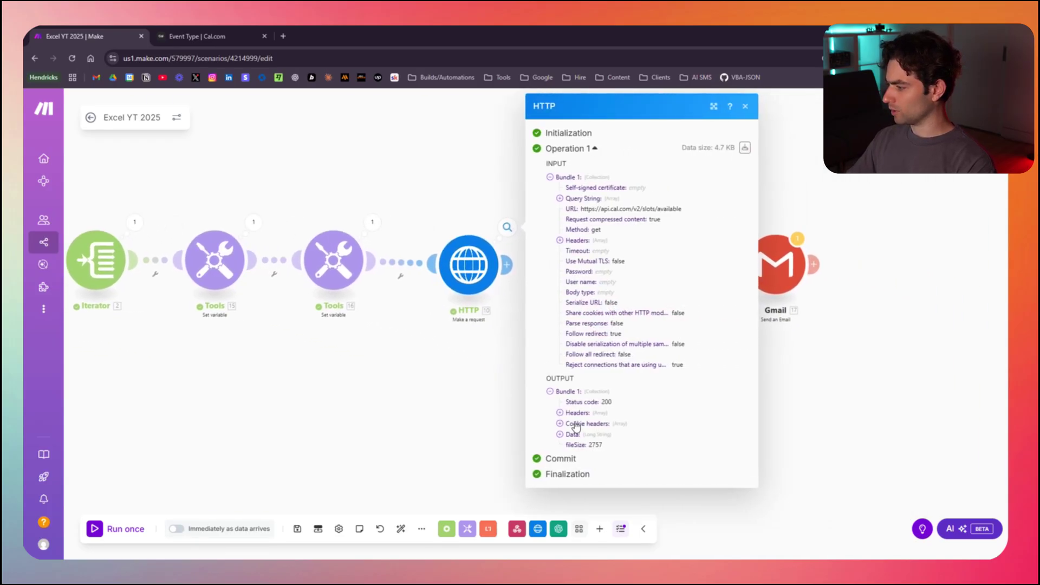
pyautogui.click(560, 434)
pyautogui.scroll(-4, 577, 256)
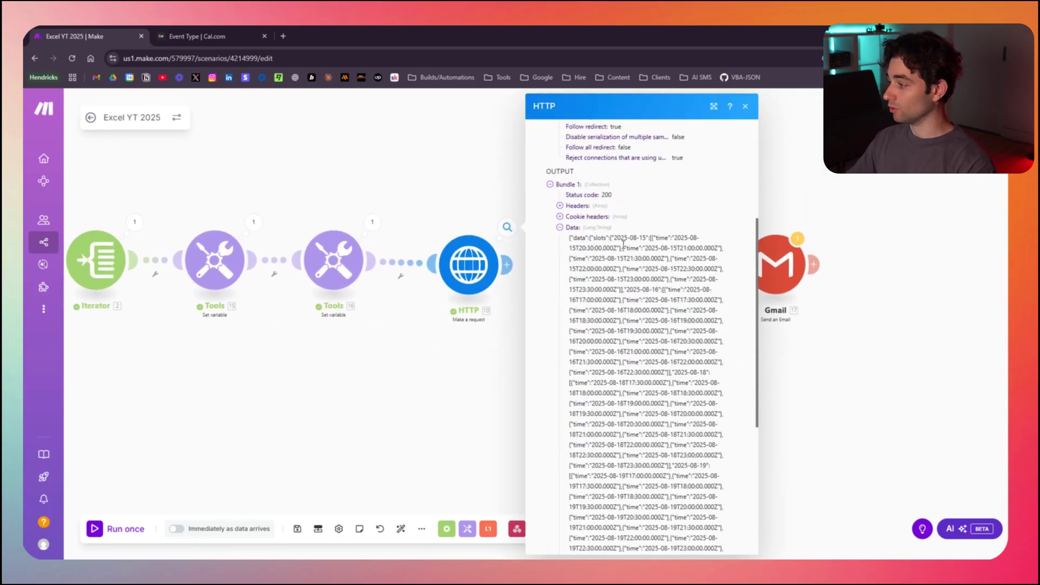
pyautogui.scroll(-3, 644, 254)
pyautogui.scroll(-2, 657, 275)
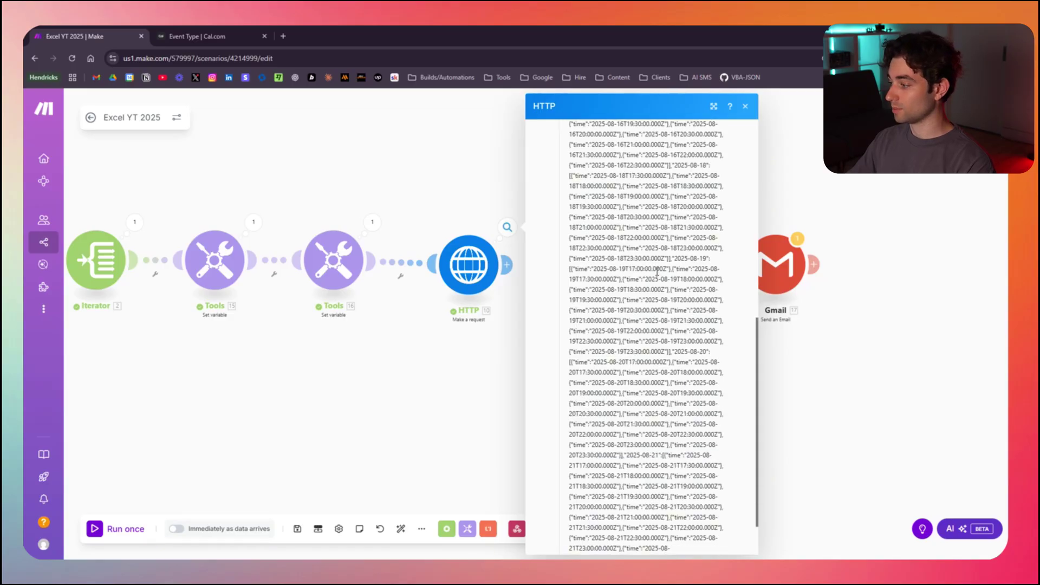
pyautogui.scroll(-2, 673, 287)
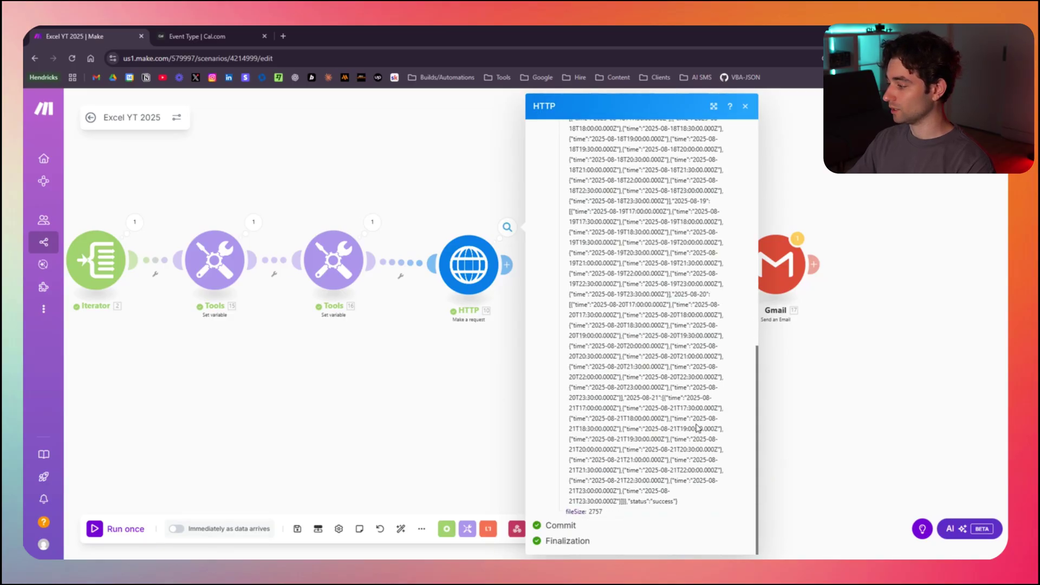
pyautogui.scroll(5, 612, 325)
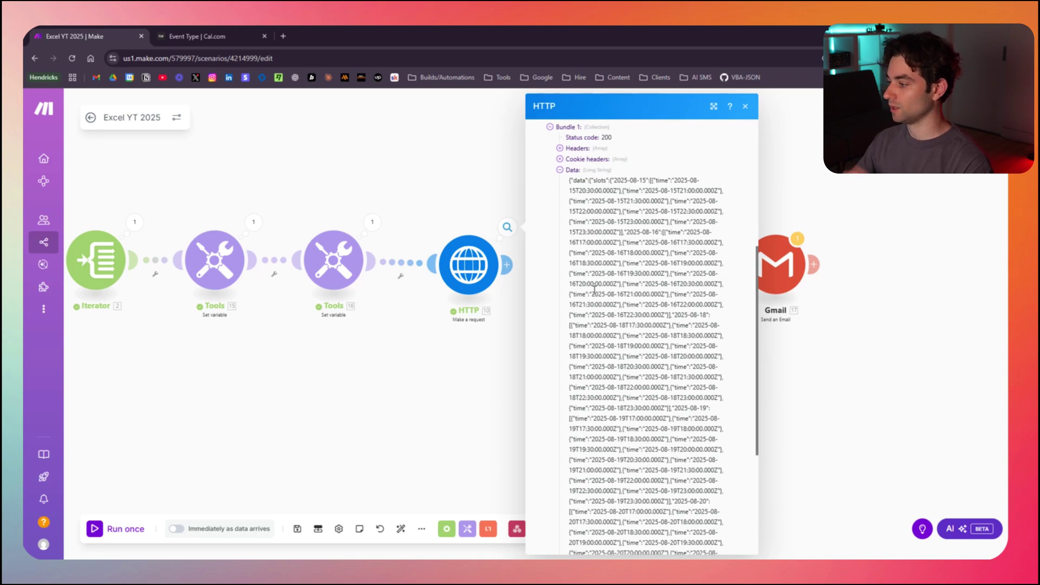
pyautogui.click(465, 380)
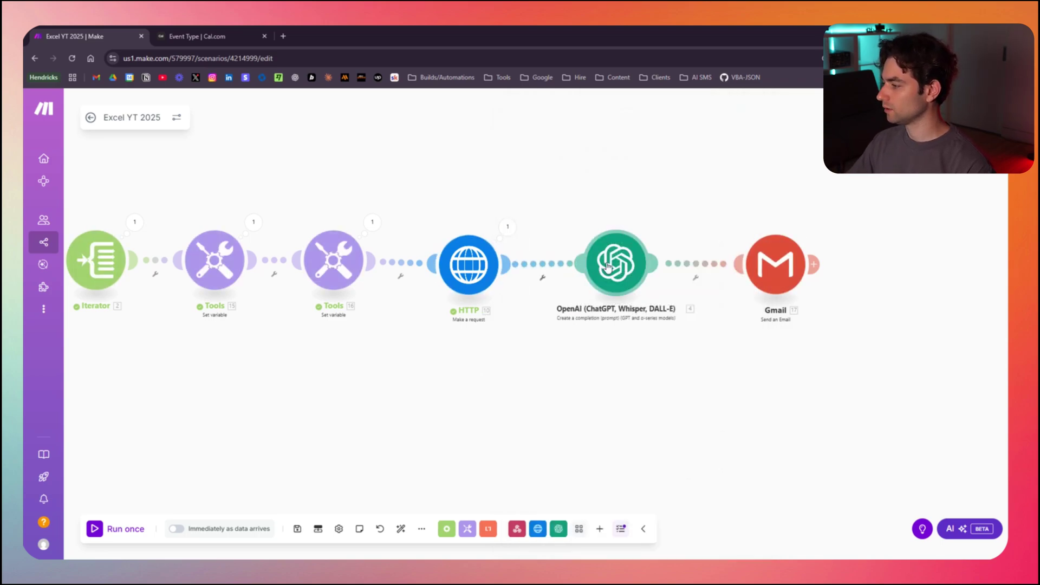
# Check OpenAI Message 2's prompt maps the customer Name, CustomerQuestion and HTTP Data.
pyautogui.click(614, 282)
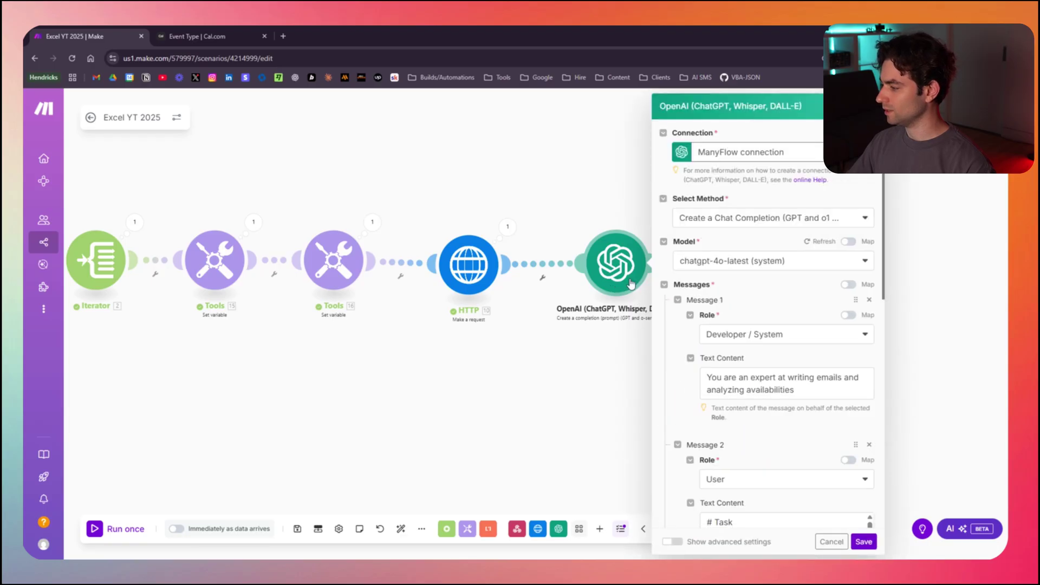
pyautogui.scroll(-4, 764, 286)
pyautogui.scroll(-1, 763, 286)
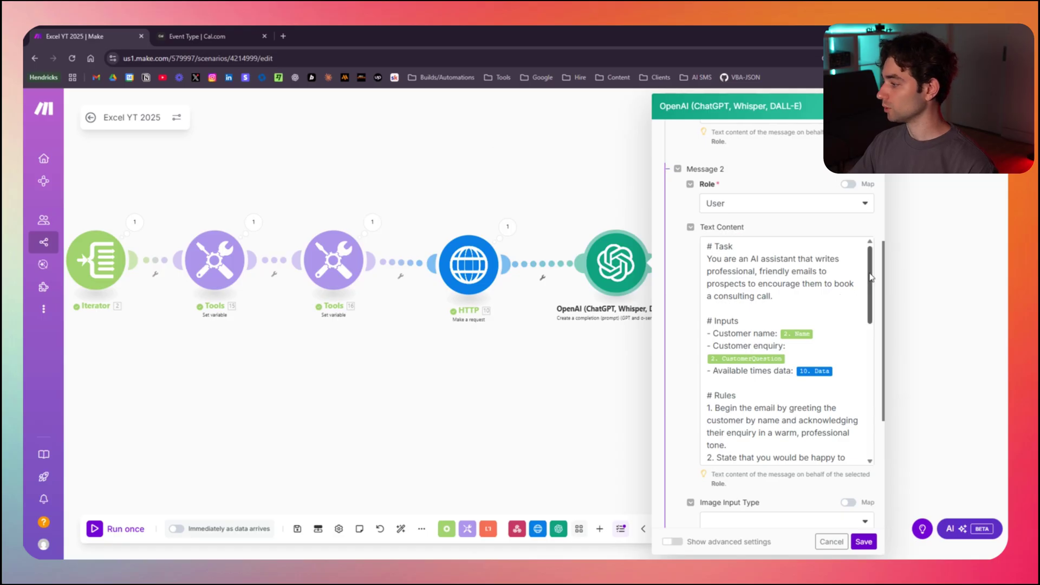
pyautogui.moveTo(871, 277); pyautogui.dragTo(870, 286)
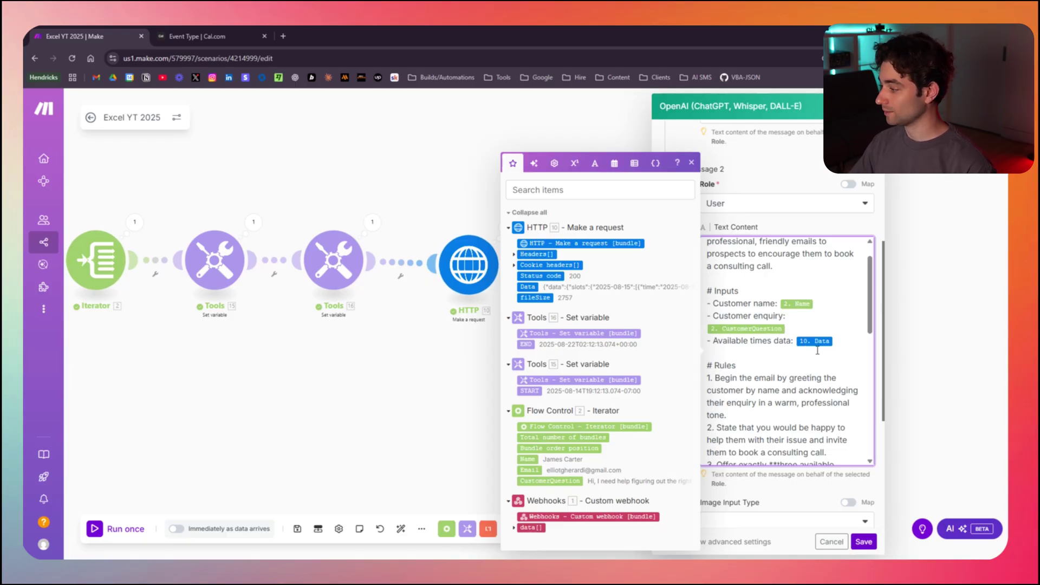
pyautogui.click(784, 328)
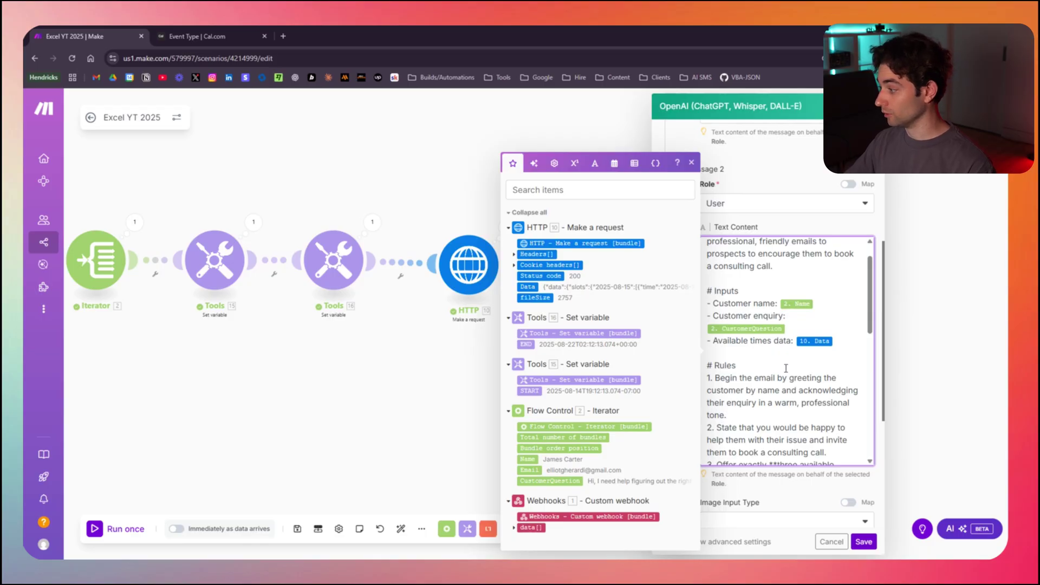
pyautogui.scroll(-2, 786, 368)
pyautogui.scroll(-3, 791, 312)
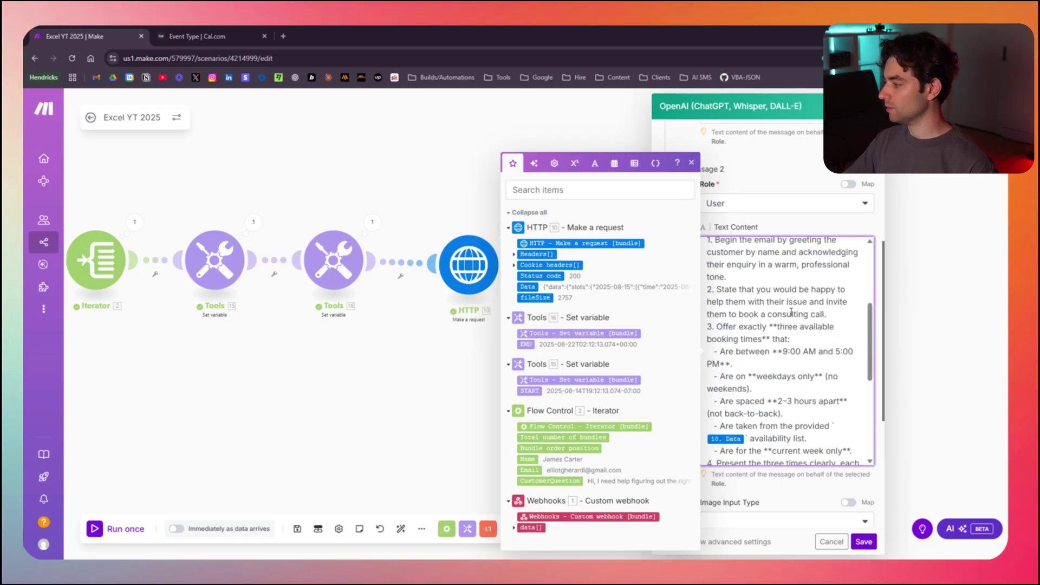
pyautogui.scroll(-2, 791, 313)
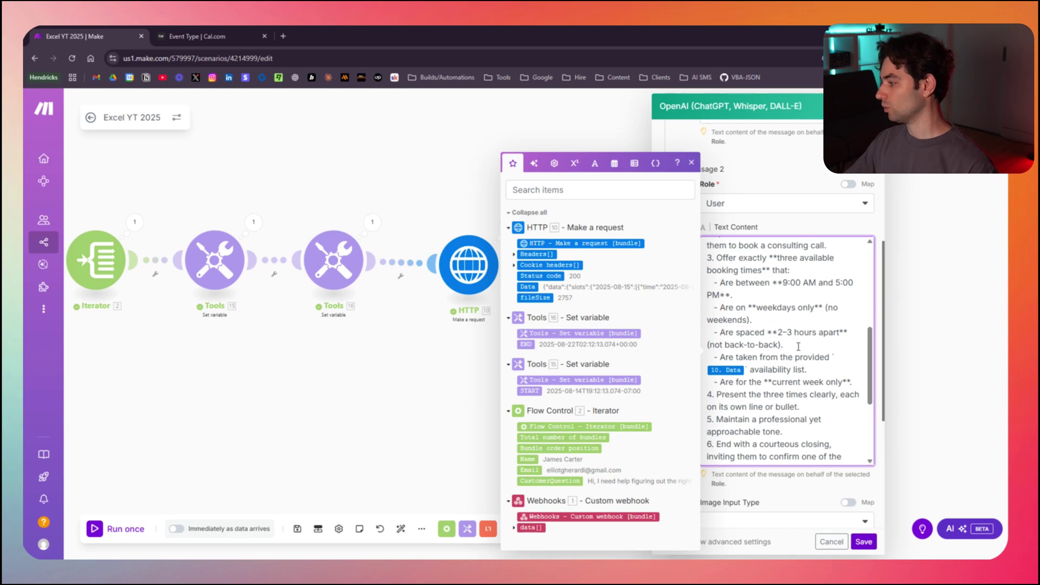
pyautogui.scroll(-5, 796, 354)
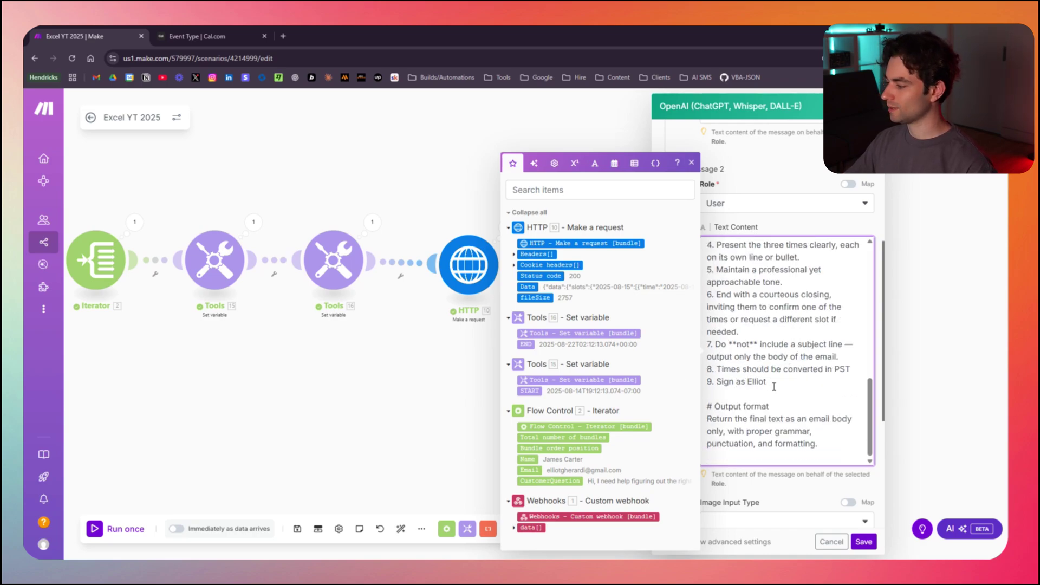
pyautogui.scroll(-5, 774, 386)
pyautogui.scroll(4, 777, 379)
pyautogui.scroll(-3, 780, 379)
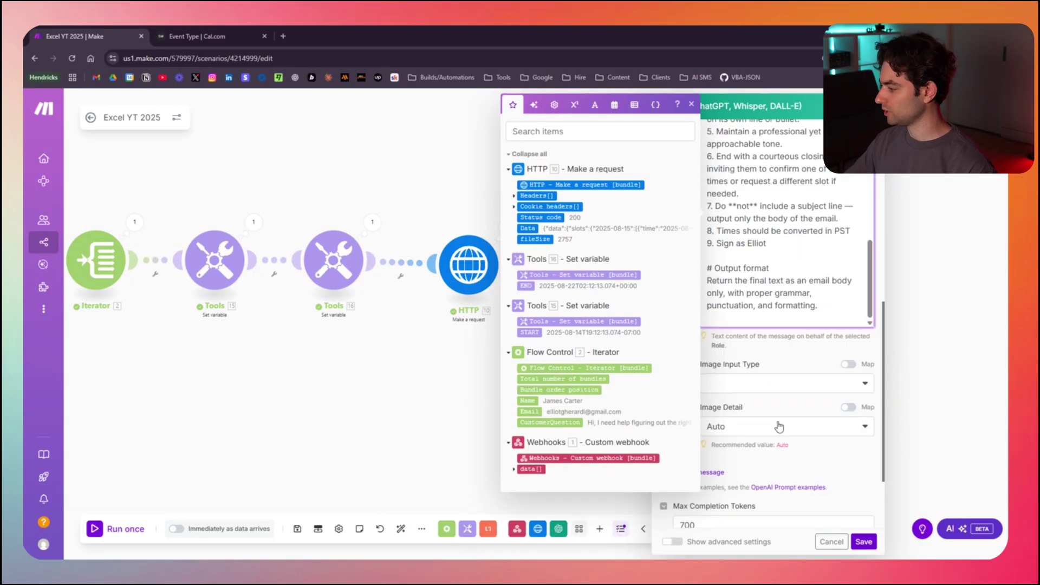
pyautogui.click(793, 363)
# Save OpenAI, then confirm Gmail's To maps Email and Content maps Result, and save.
pyautogui.click(863, 541)
pyautogui.moveTo(815, 376); pyautogui.dragTo(716, 387)
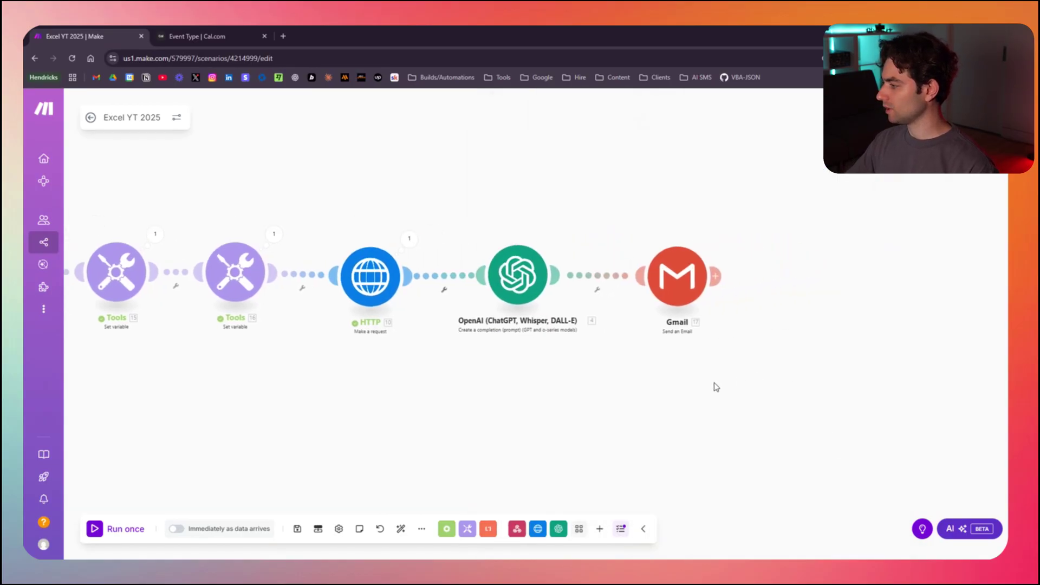
pyautogui.click(579, 287)
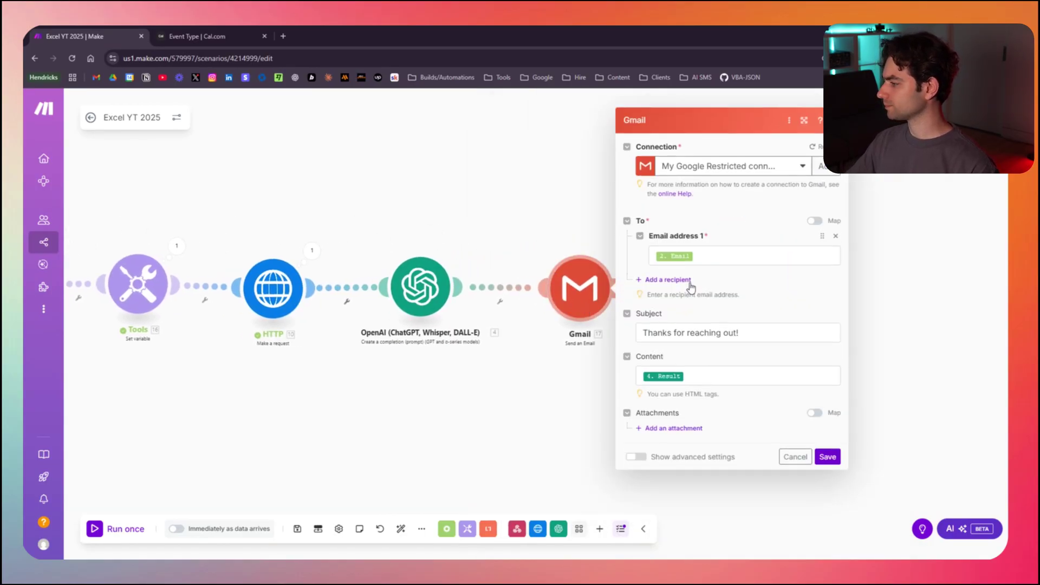
pyautogui.click(706, 244)
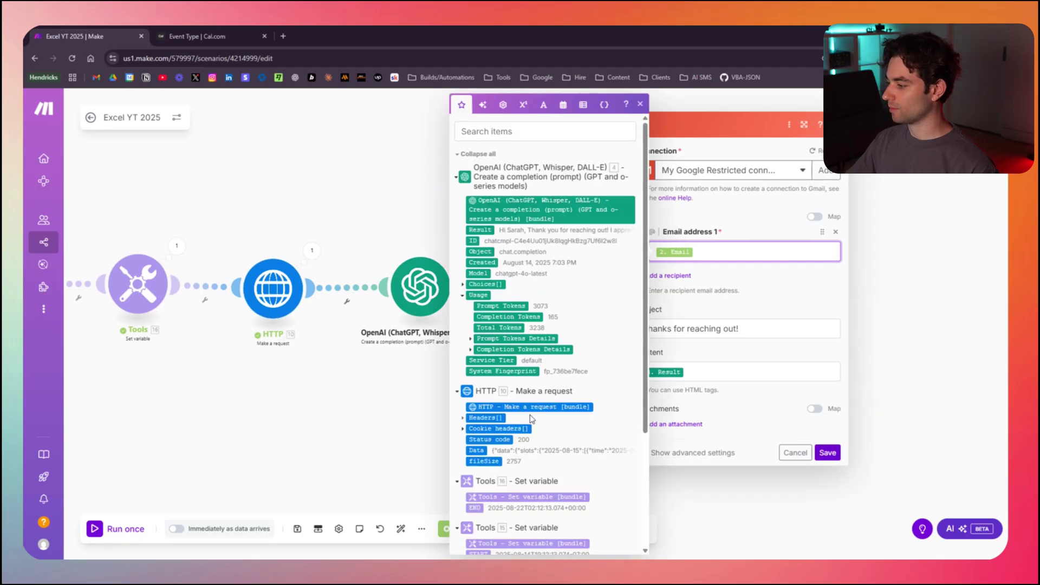
pyautogui.scroll(-5, 532, 422)
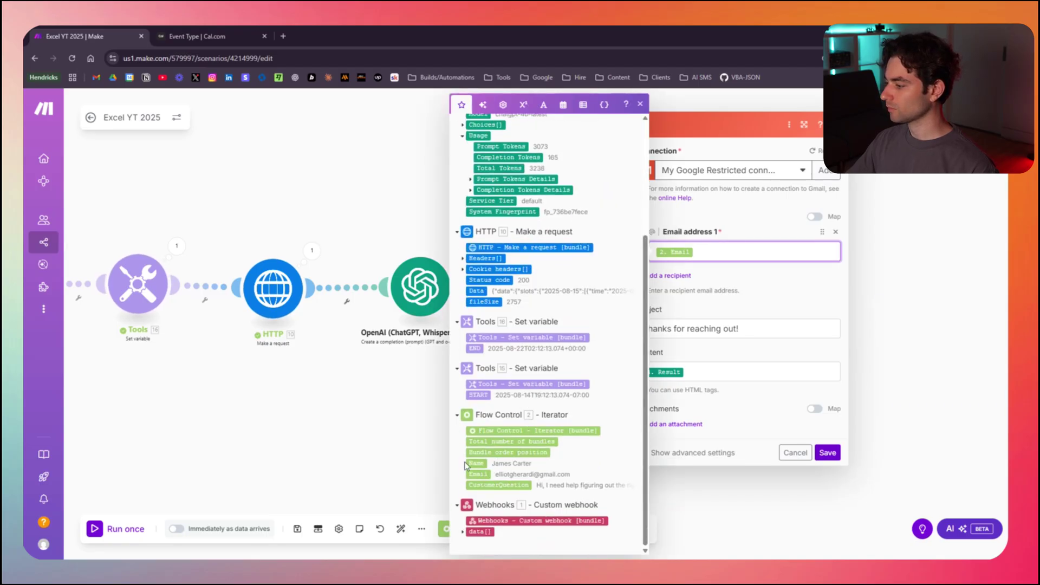
pyautogui.click(770, 308)
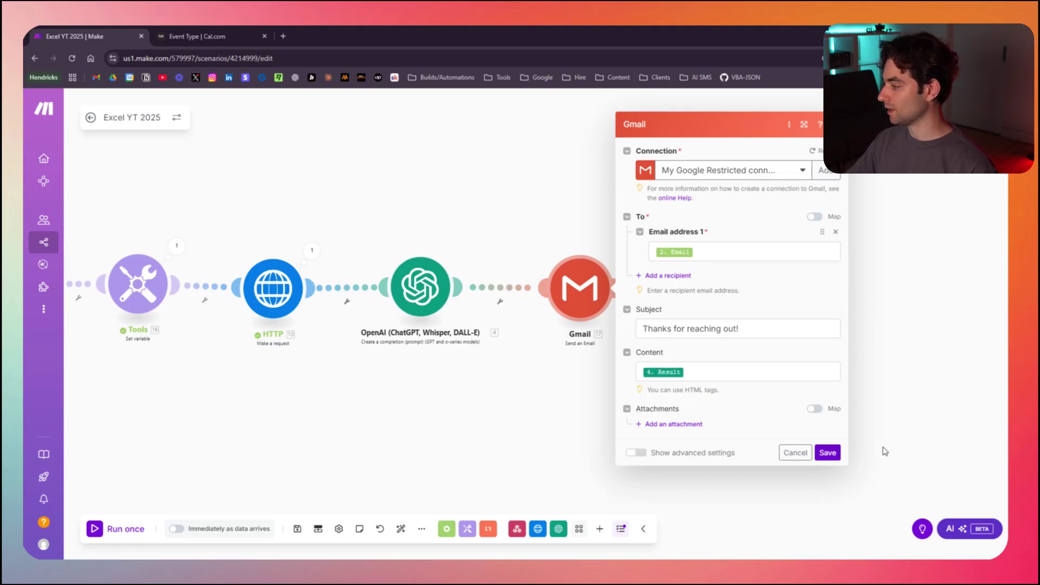
pyautogui.click(827, 453)
# Run the scenario once to wait for incoming data, and switch to the Excel workbook.
pyautogui.scroll(-3, 715, 450)
pyautogui.moveTo(497, 427); pyautogui.dragTo(569, 363)
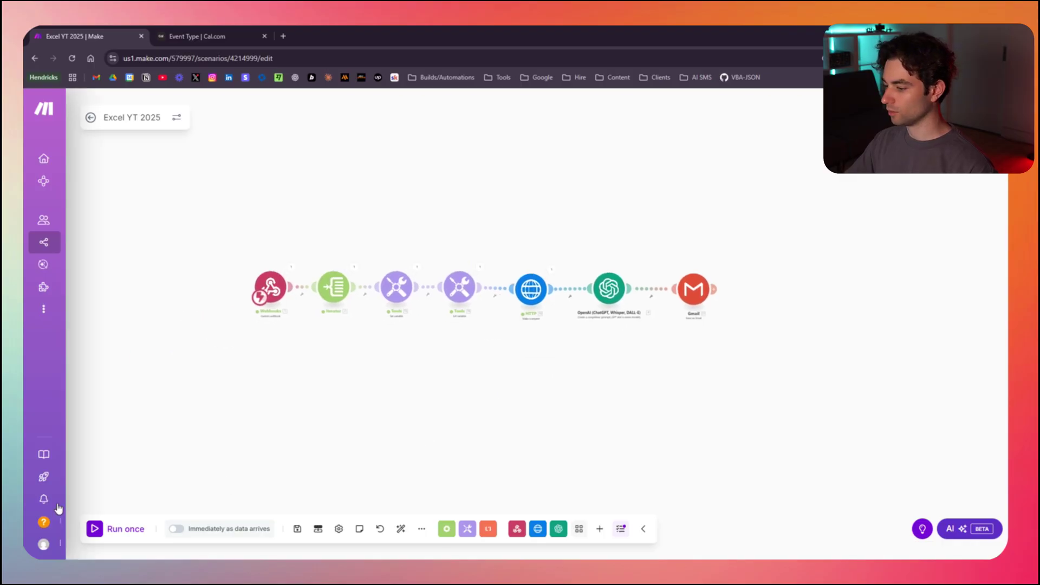
pyautogui.click(117, 528)
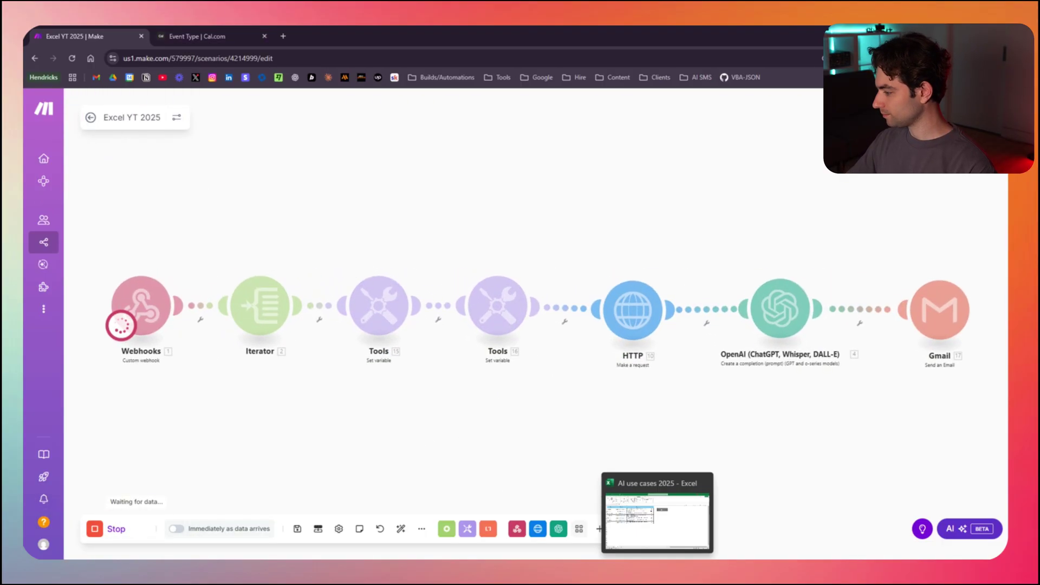
pyautogui.click(657, 566)
# Untick the customers in rows 2 and 3 and tick rows 6, 7 and 8.
pyautogui.click(460, 179)
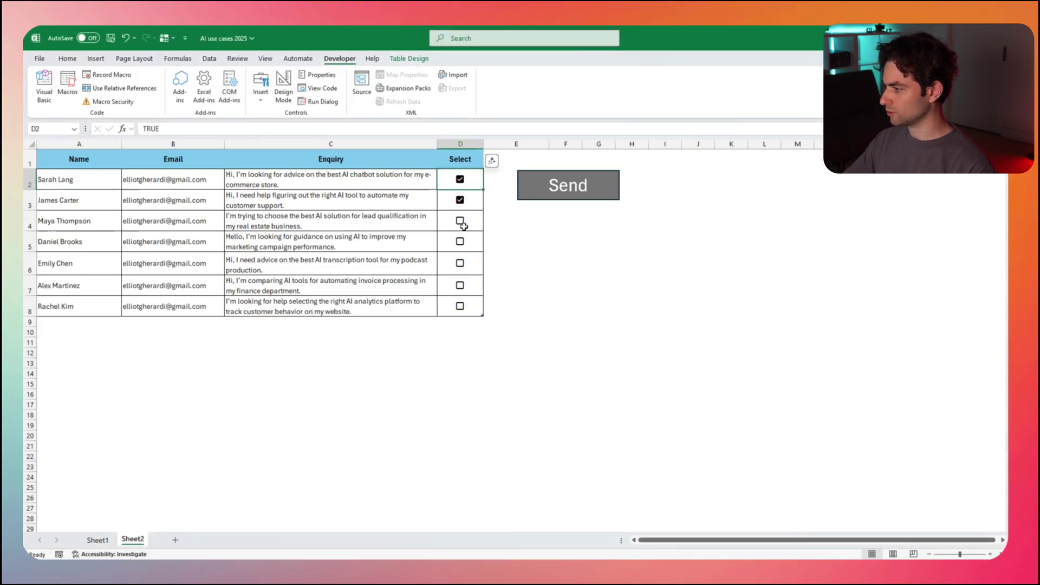
pyautogui.click(460, 180)
pyautogui.click(460, 200)
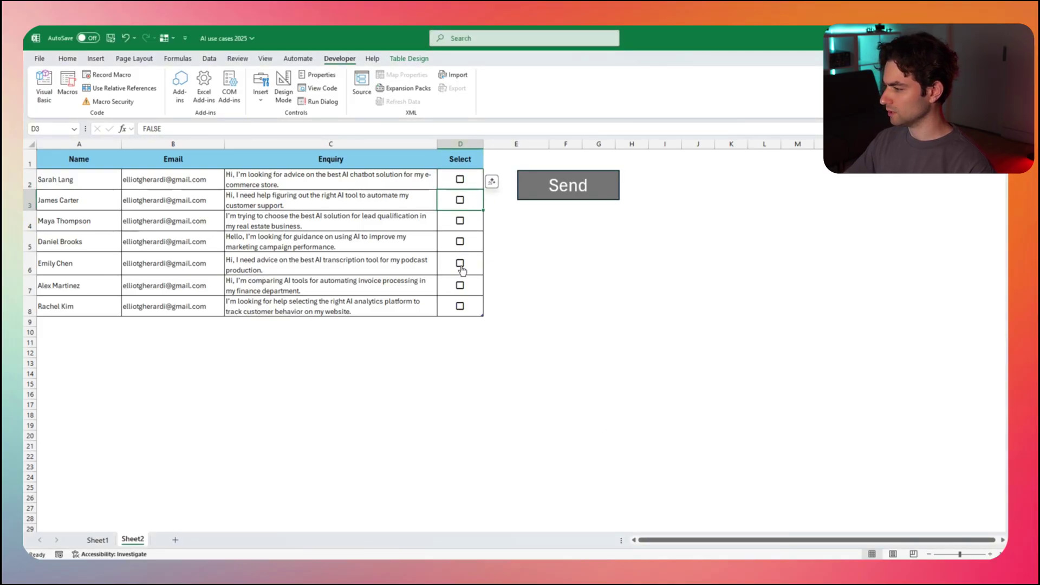
pyautogui.click(460, 263)
pyautogui.click(459, 286)
pyautogui.click(460, 306)
# Send the three ticked enquiries to the automation and dismiss the confirmation.
pyautogui.click(426, 342)
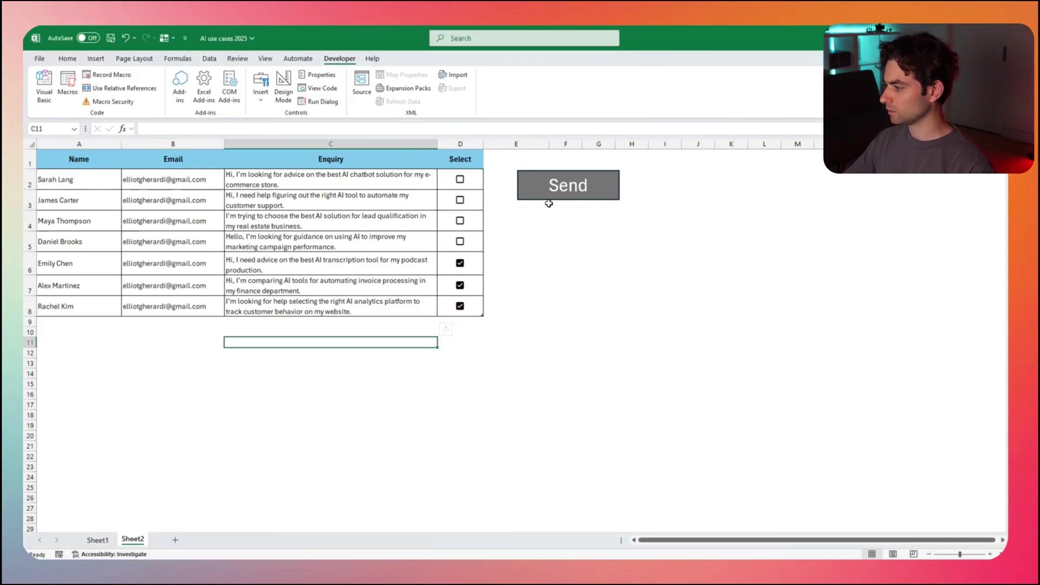
pyautogui.click(563, 189)
pyautogui.click(558, 334)
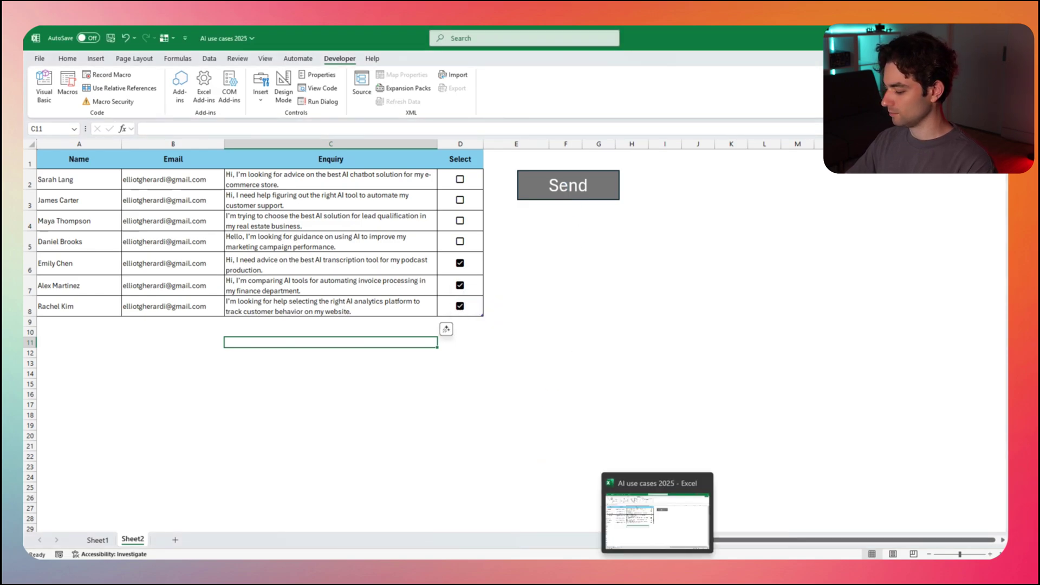
# Watch the Make scenario run, zoomed out to show all seven modules through Gmail.
pyautogui.click(627, 538)
pyautogui.scroll(-1, 571, 385)
pyautogui.moveTo(571, 386); pyautogui.dragTo(530, 372)
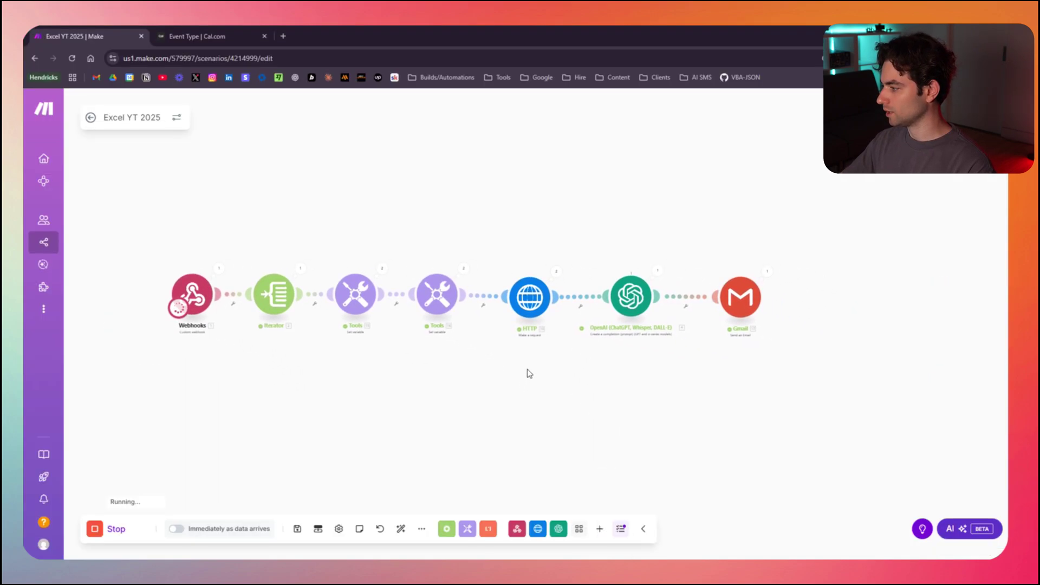
pyautogui.scroll(2, 324, 354)
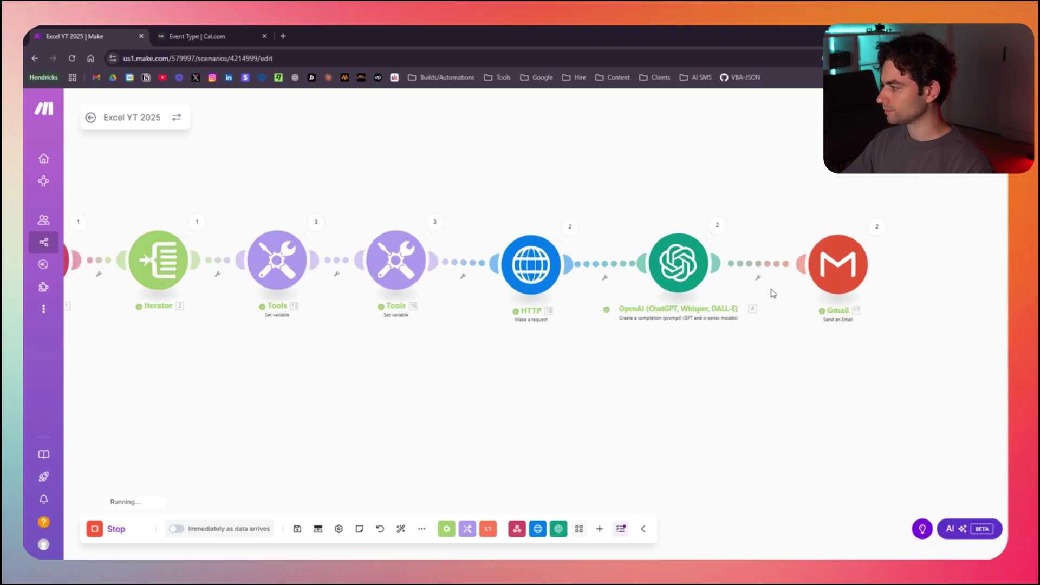
pyautogui.scroll(-2, 564, 384)
pyautogui.moveTo(542, 388); pyautogui.dragTo(580, 387)
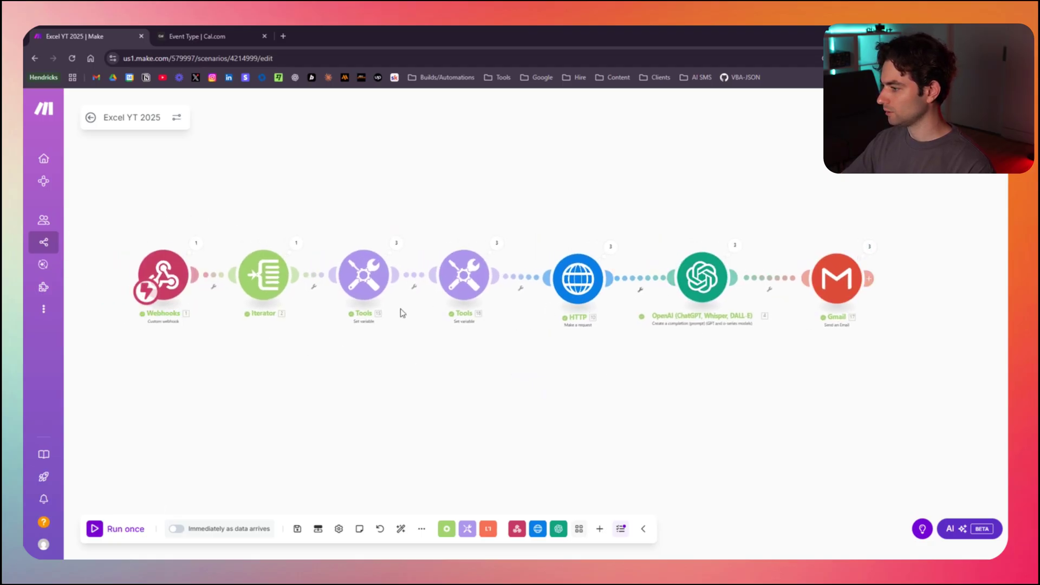
pyautogui.scroll(-2, 509, 417)
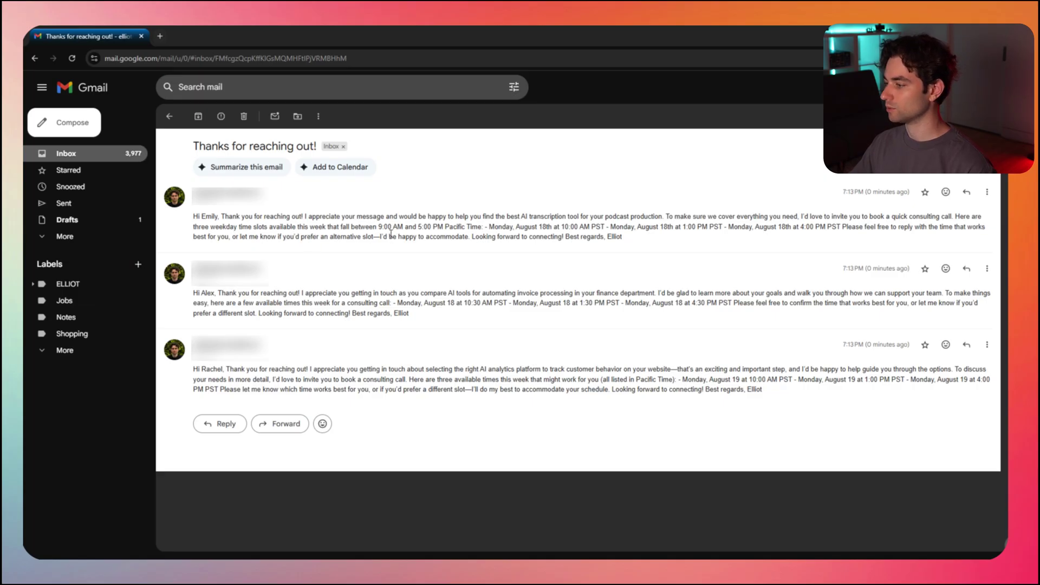
# Check the replies' 9:00 AM to 5:00 PM Pacific window, then return to Excel.
pyautogui.moveTo(479, 226); pyautogui.dragTo(372, 228)
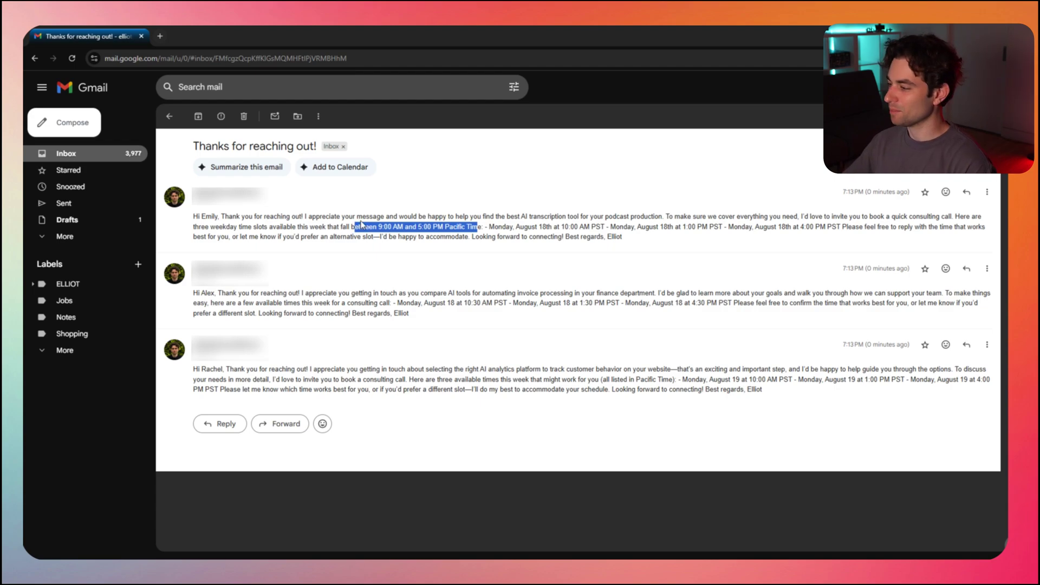
pyautogui.click(340, 227)
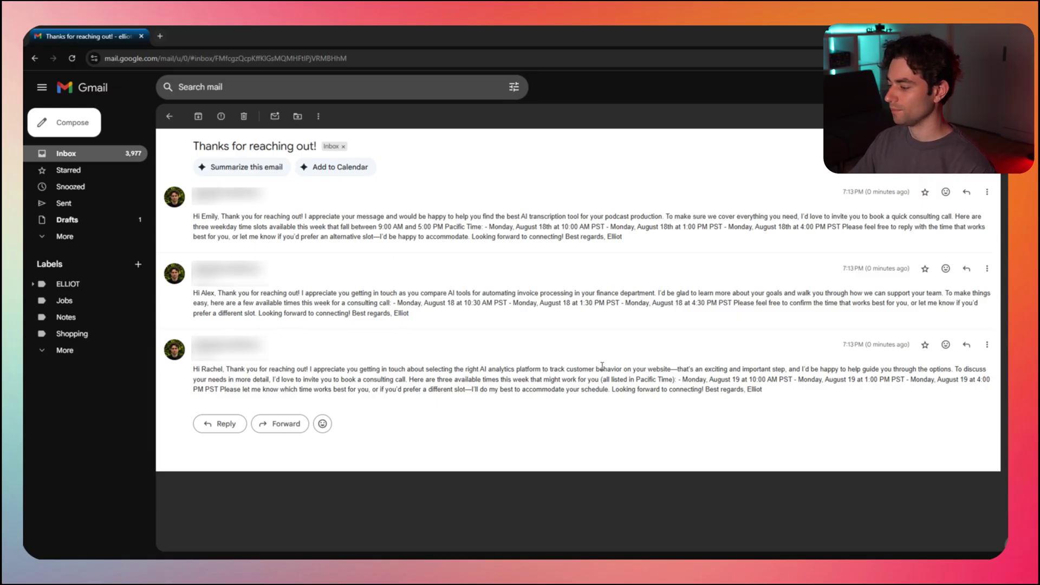
pyautogui.hotkey('alt', 'Tab')
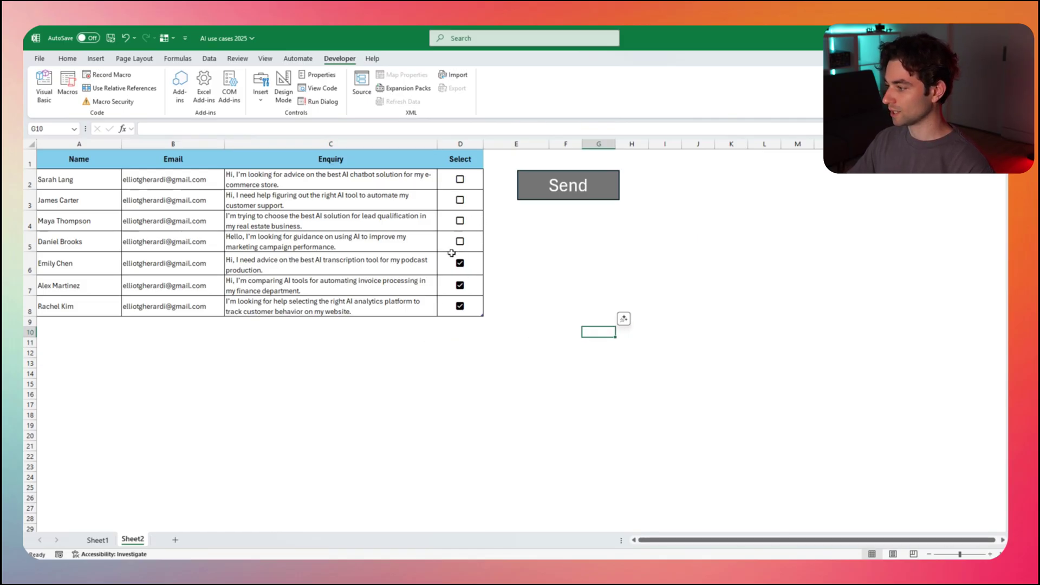
pyautogui.click(578, 199)
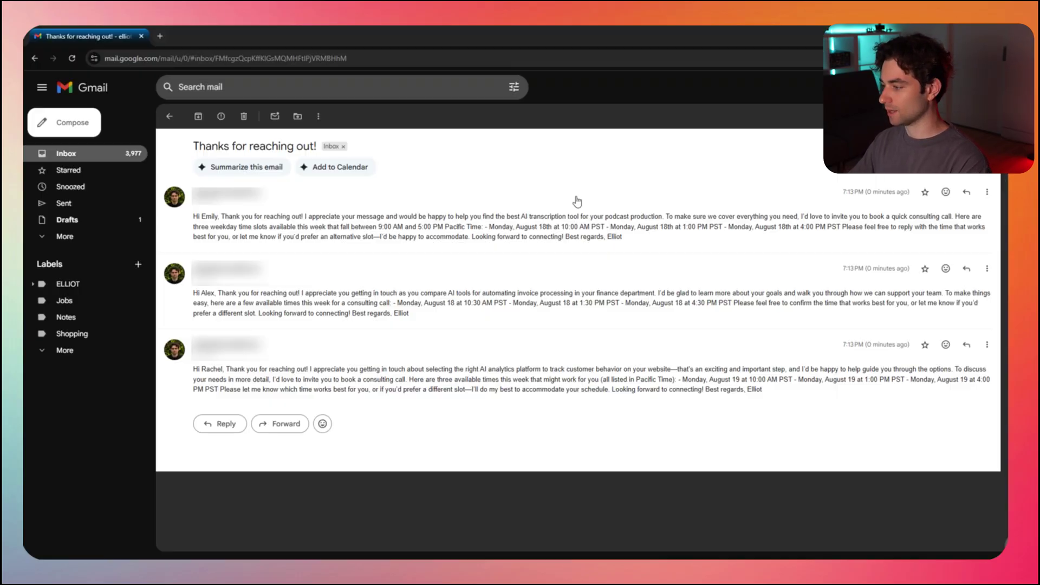